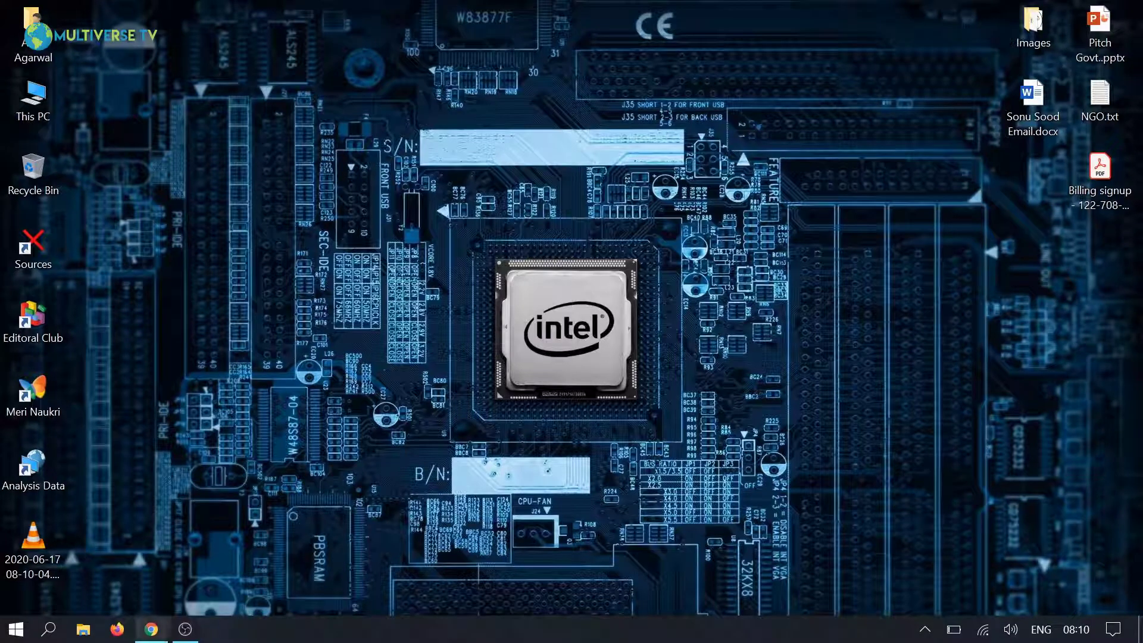
# - Open the Messages option in the Multiverse TV Facebook page's settings and check whether people may contact the page privately
pyautogui.click(151, 629)
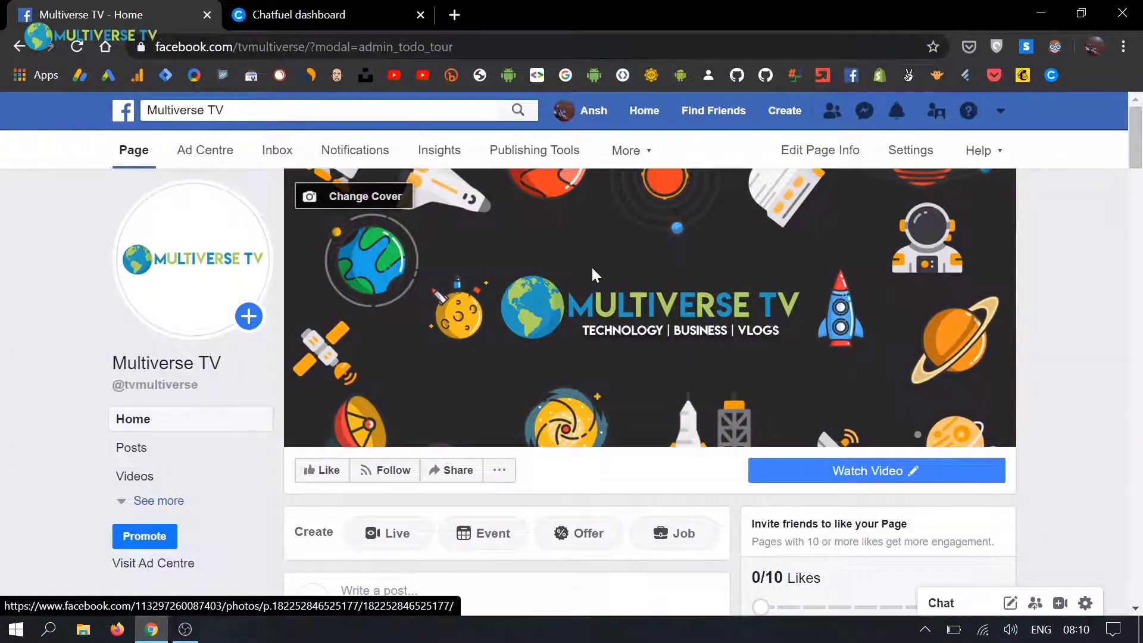
pyautogui.click(908, 156)
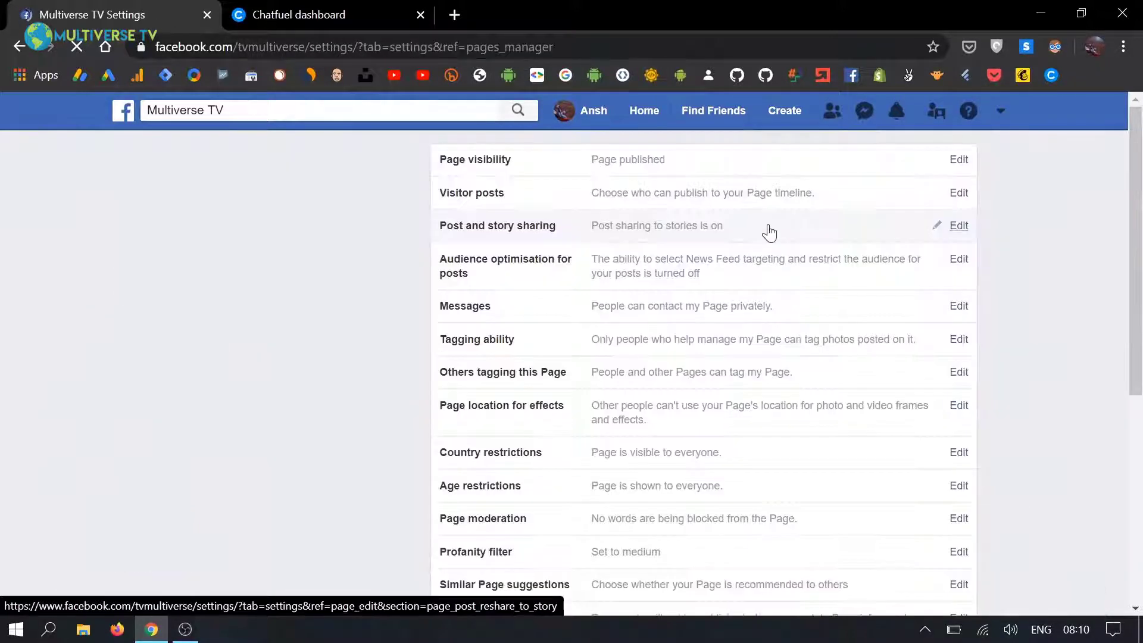
pyautogui.scroll(-1, 592, 333)
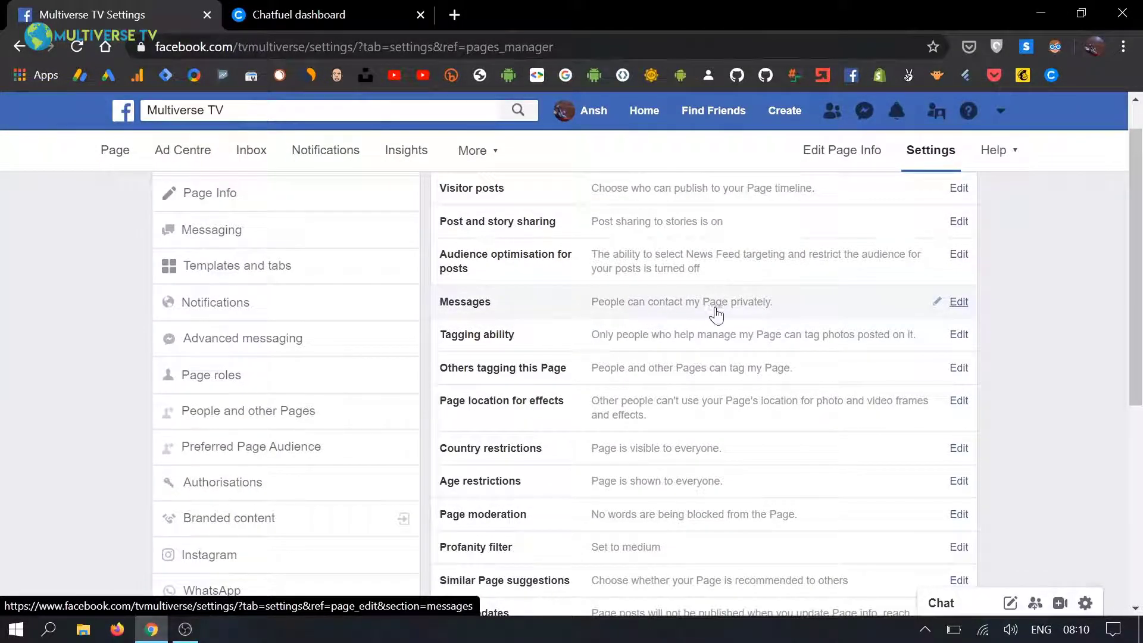
pyautogui.click(958, 302)
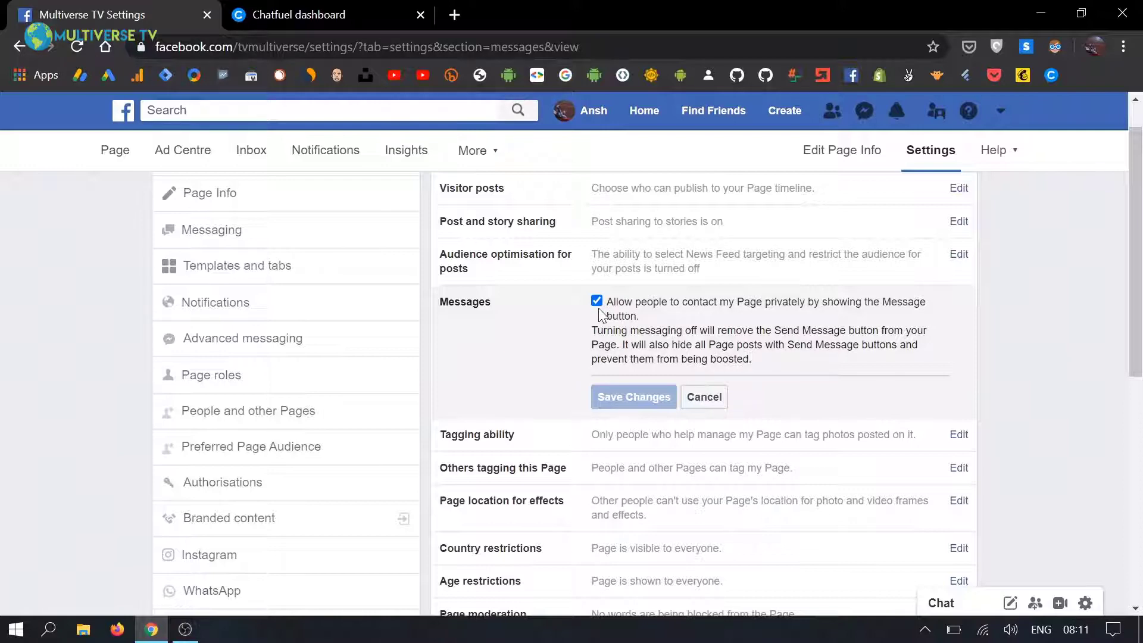
# - Switch to Chatfuel and log in with the Facebook account, turning on apps, websites and games and approving the access
pyautogui.click(330, 15)
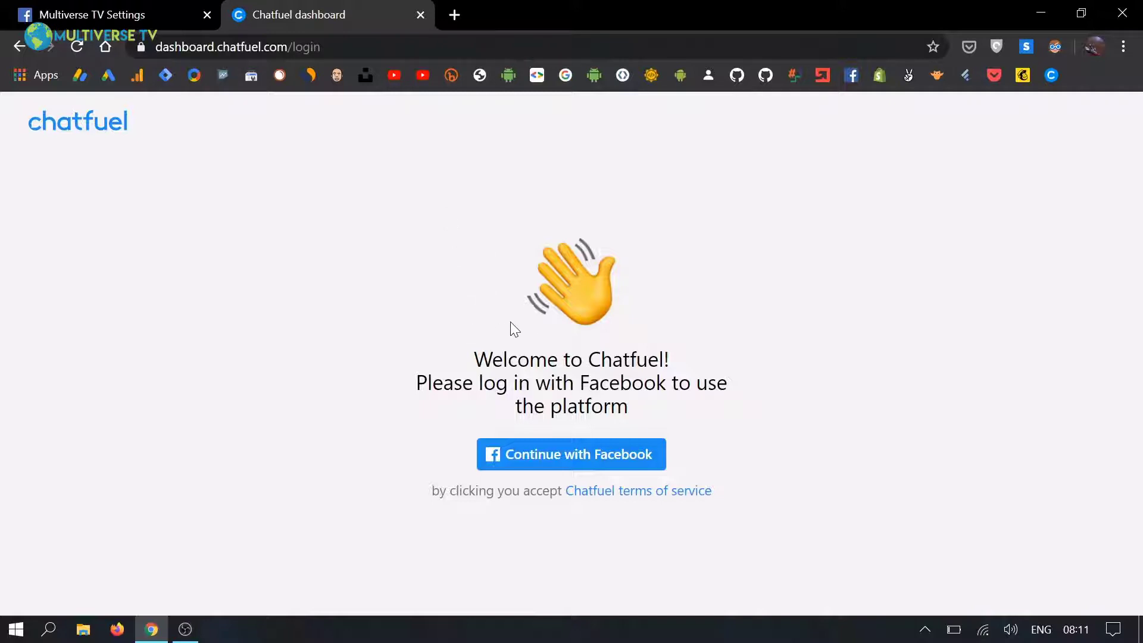
pyautogui.click(601, 462)
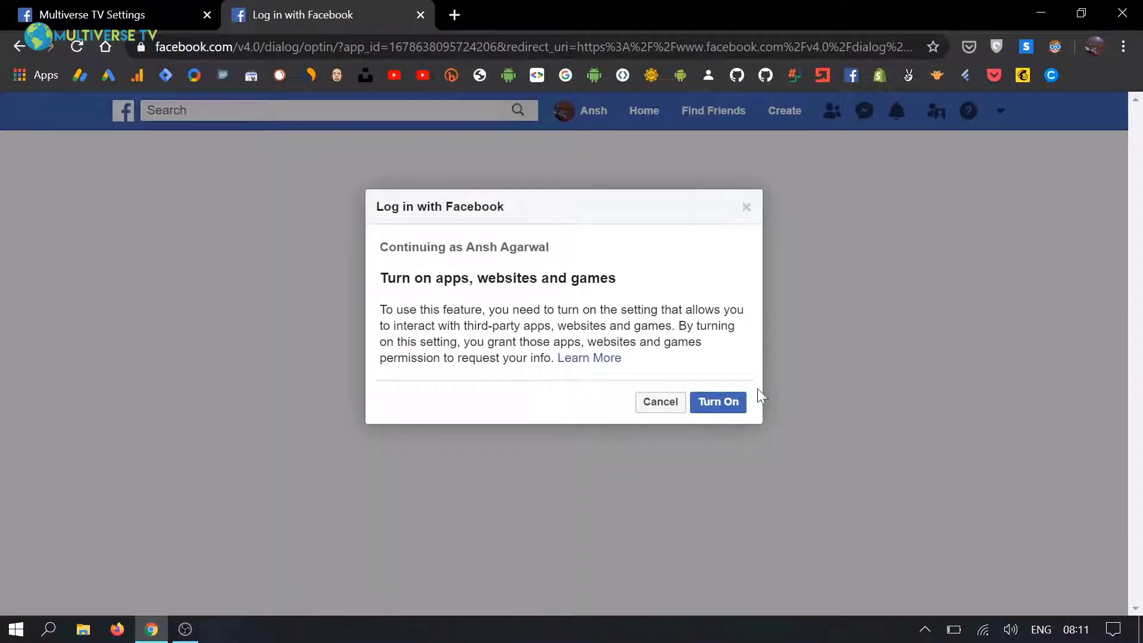
pyautogui.click(717, 411)
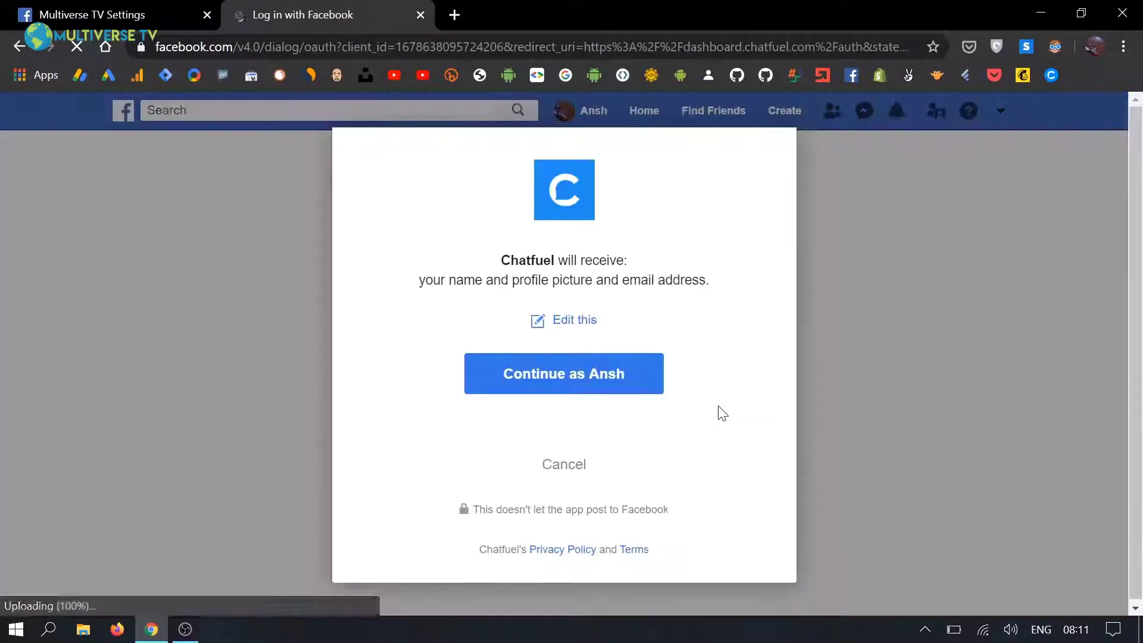
pyautogui.click(562, 386)
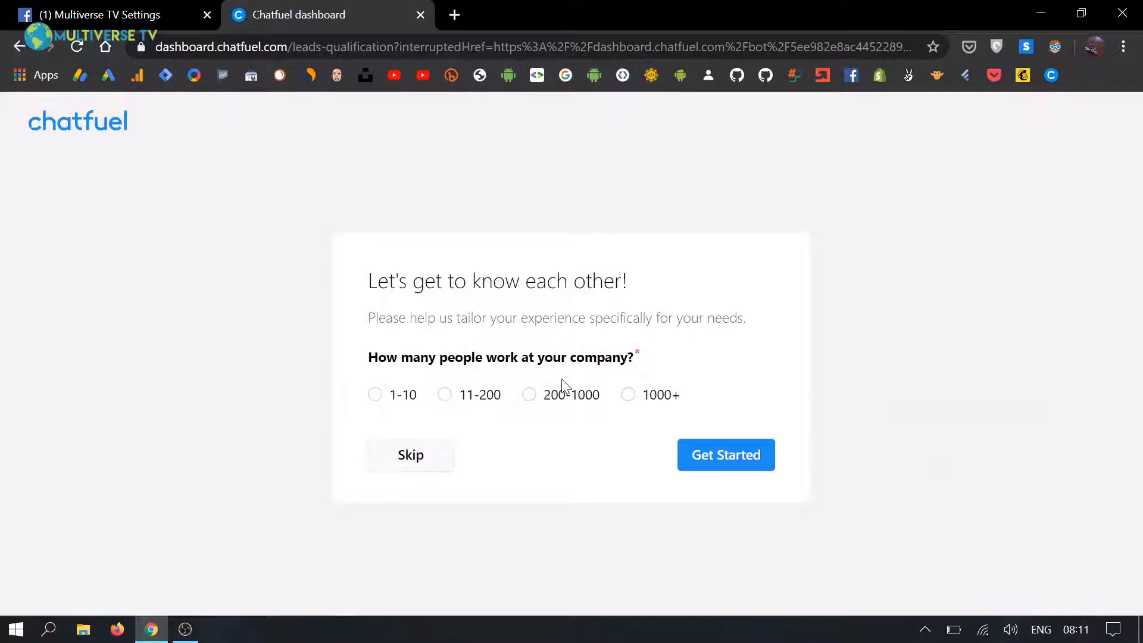
# - Answer the Chatfuel questionnaire with a company size of 1-10 and No for being a marketing or social media agency
pyautogui.click(375, 396)
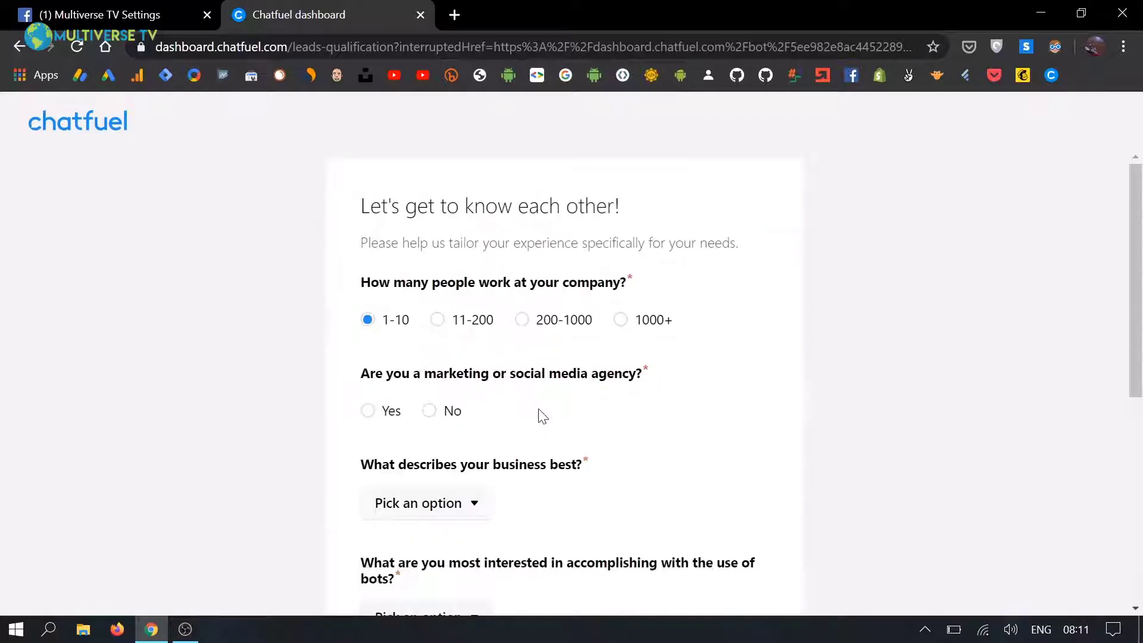
pyautogui.scroll(-2, 452, 403)
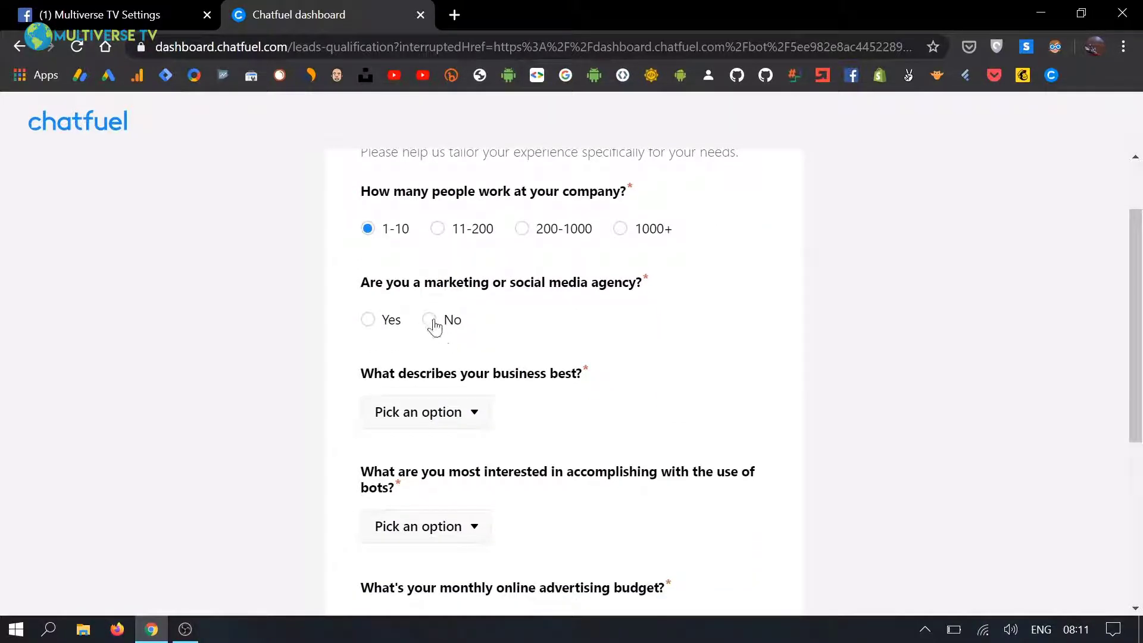
pyautogui.click(429, 322)
pyautogui.scroll(-1, 467, 426)
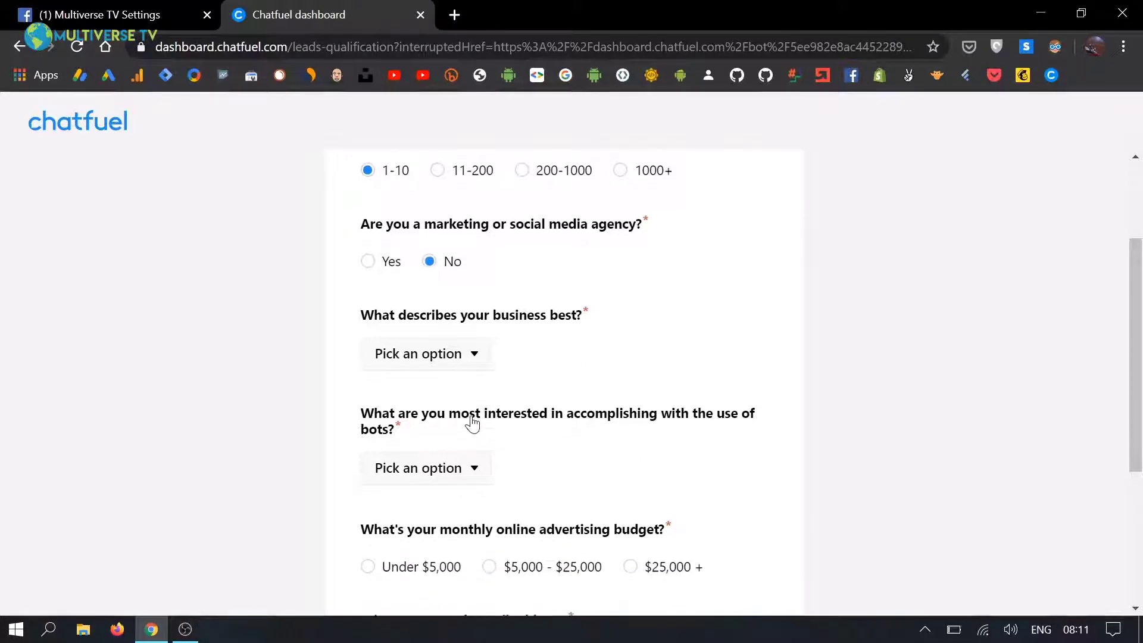
# - Choose Media/Publisher as the description that fits the business best
pyautogui.click(457, 367)
pyautogui.scroll(-2, 478, 426)
pyautogui.scroll(2, 478, 426)
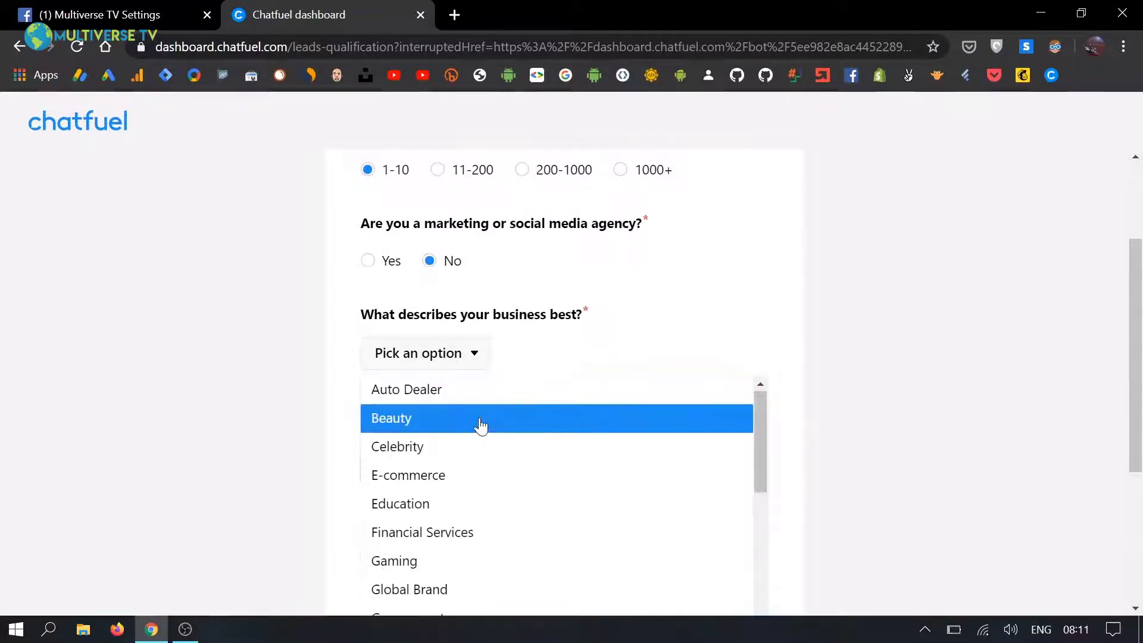
pyautogui.scroll(-1, 640, 307)
pyautogui.scroll(-2, 639, 307)
pyautogui.scroll(-4, 544, 429)
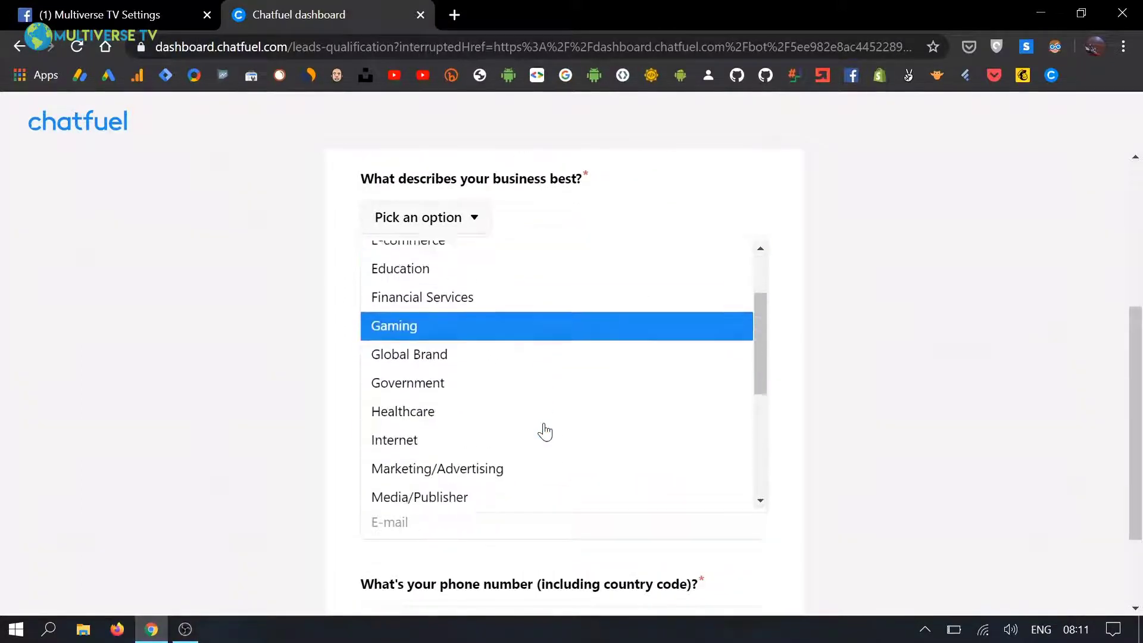
pyautogui.scroll(-1, 492, 433)
pyautogui.click(478, 440)
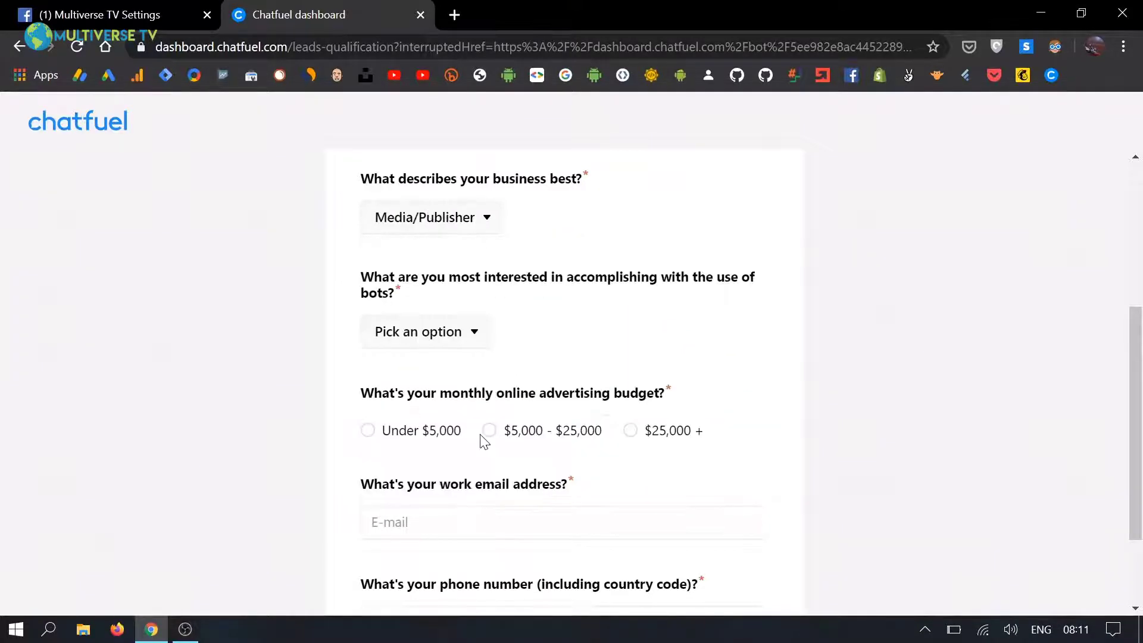
# - Select a monthly online advertising budget of Under $5,000, then skip the questionnaire without giving contact details
pyautogui.scroll(-1, 491, 427)
pyautogui.scroll(-1, 491, 427)
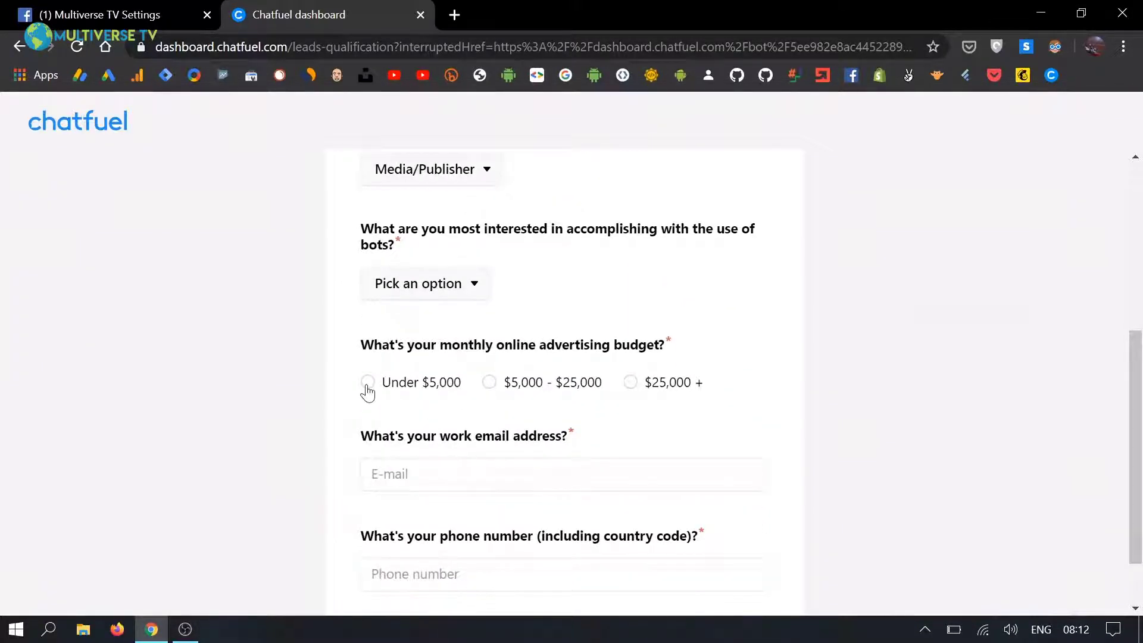
pyautogui.scroll(-3, 500, 500)
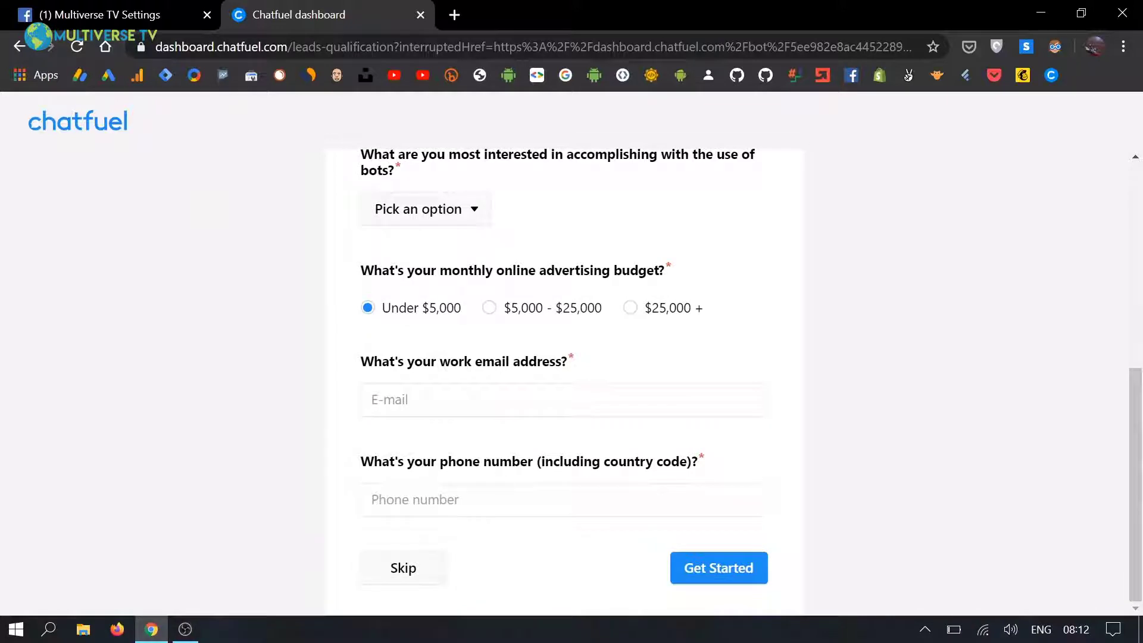
pyautogui.click(565, 400)
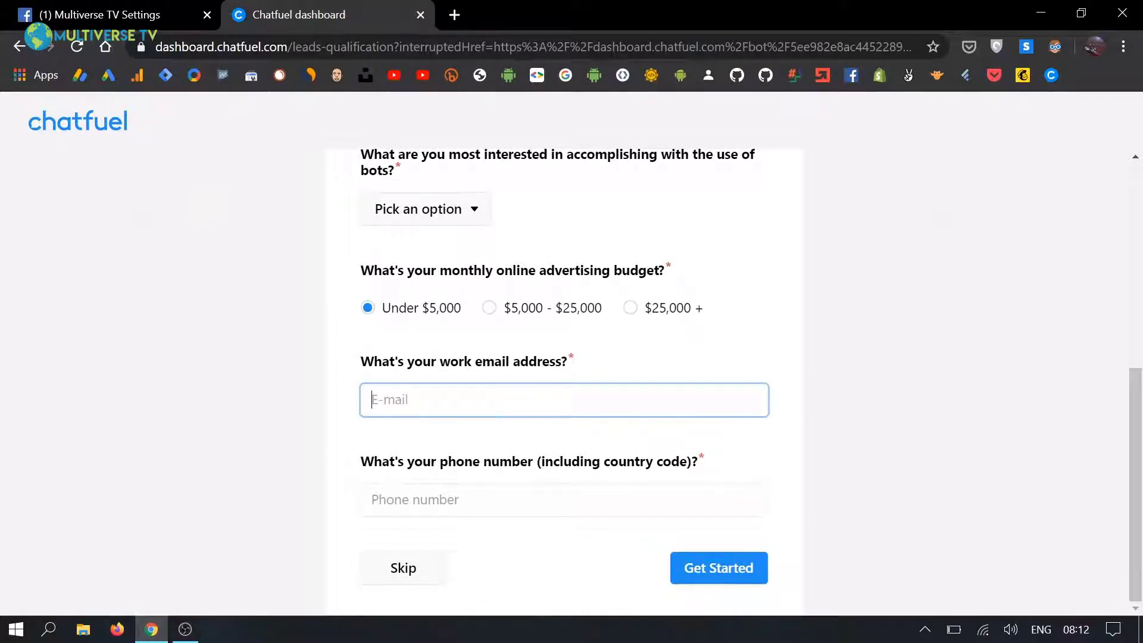
pyautogui.click(422, 568)
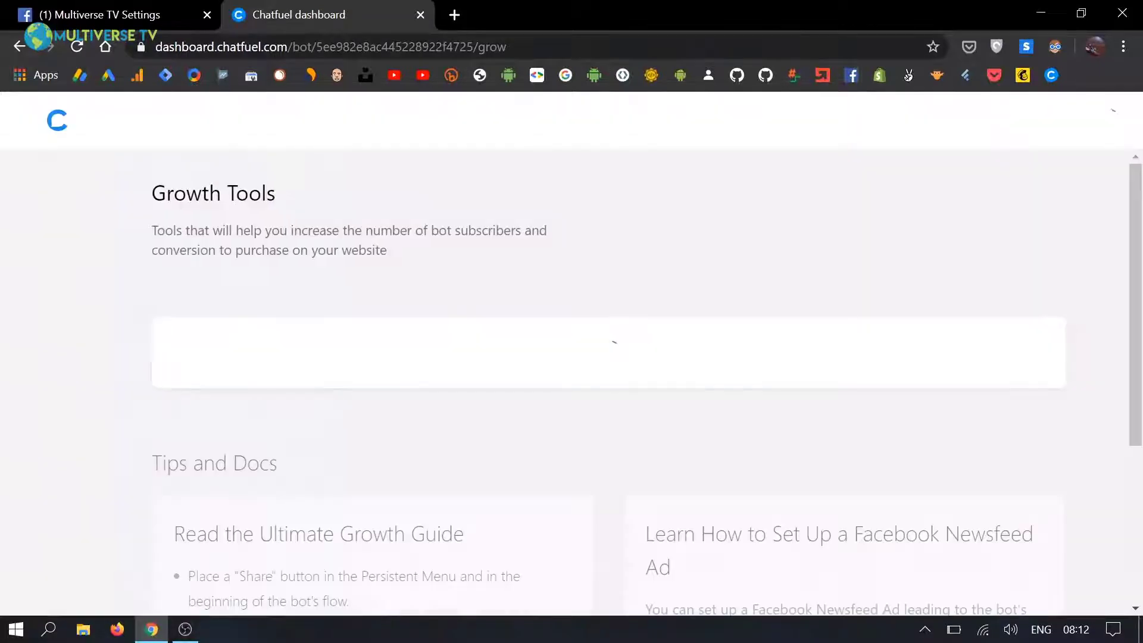
# - Start connecting a Facebook page to the bot with the current account and select only the Multiverse TV page
pyautogui.scroll(-4, 546, 389)
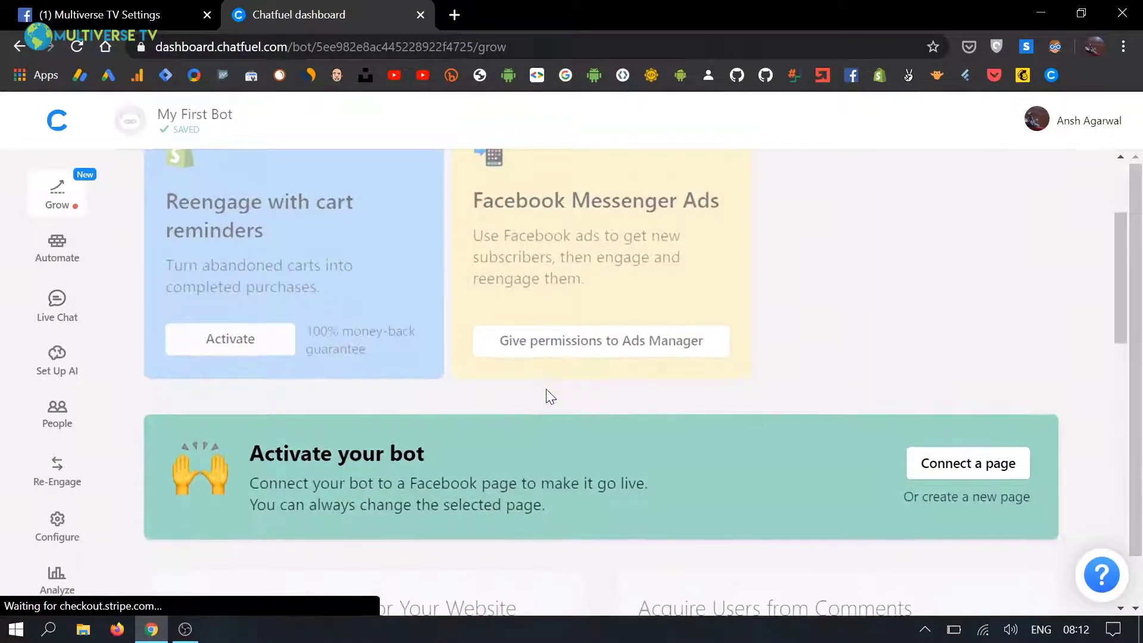
pyautogui.scroll(-1, 545, 388)
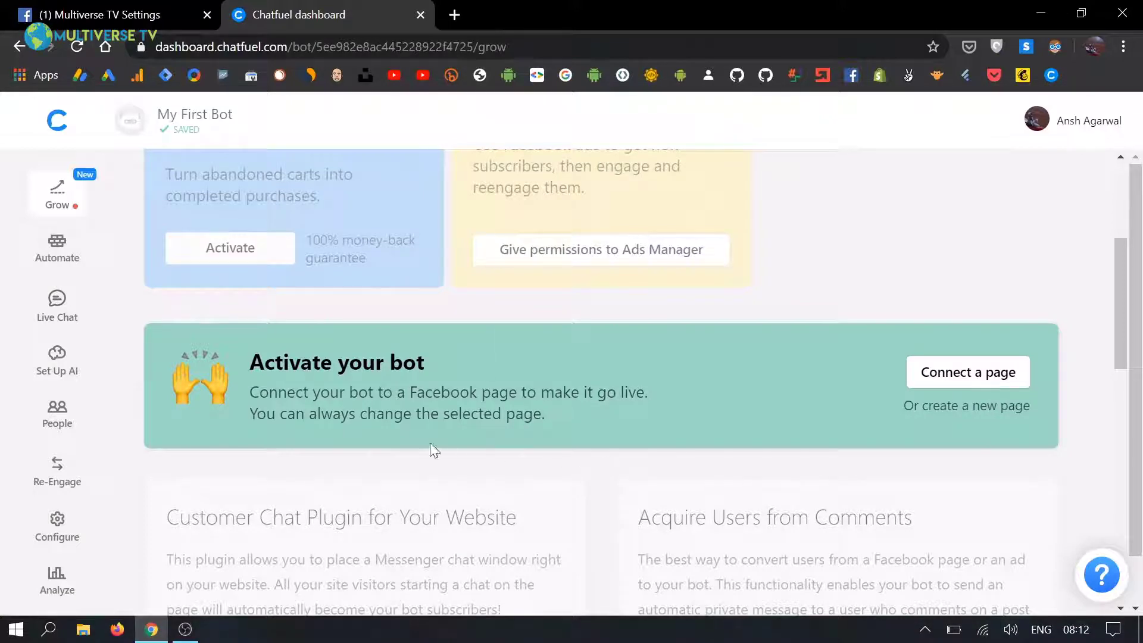
pyautogui.click(971, 374)
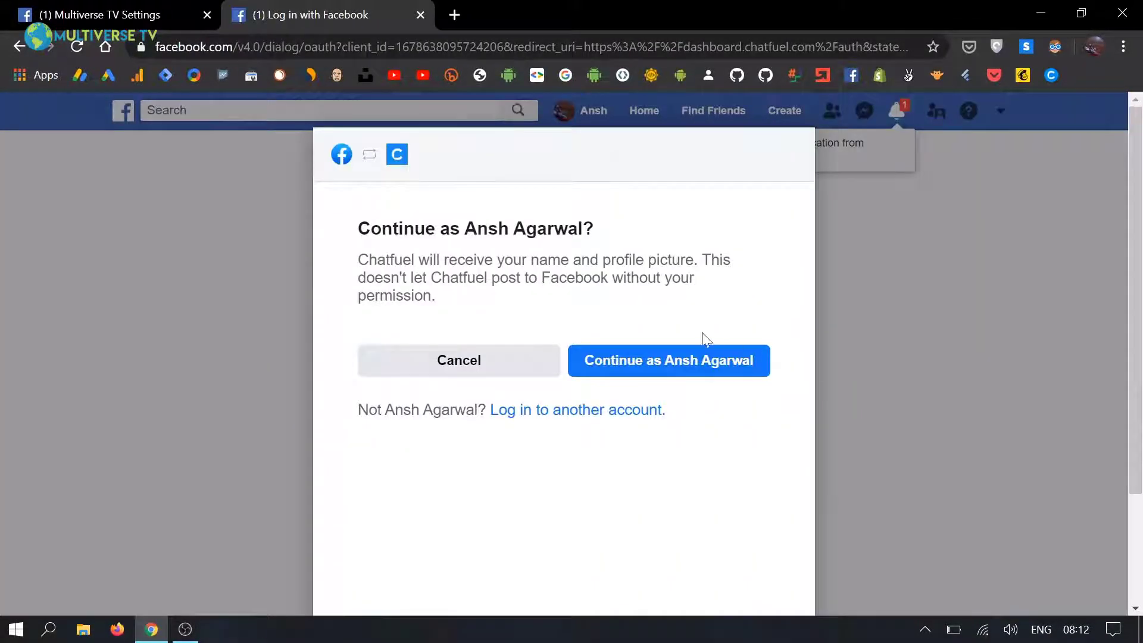
pyautogui.click(651, 361)
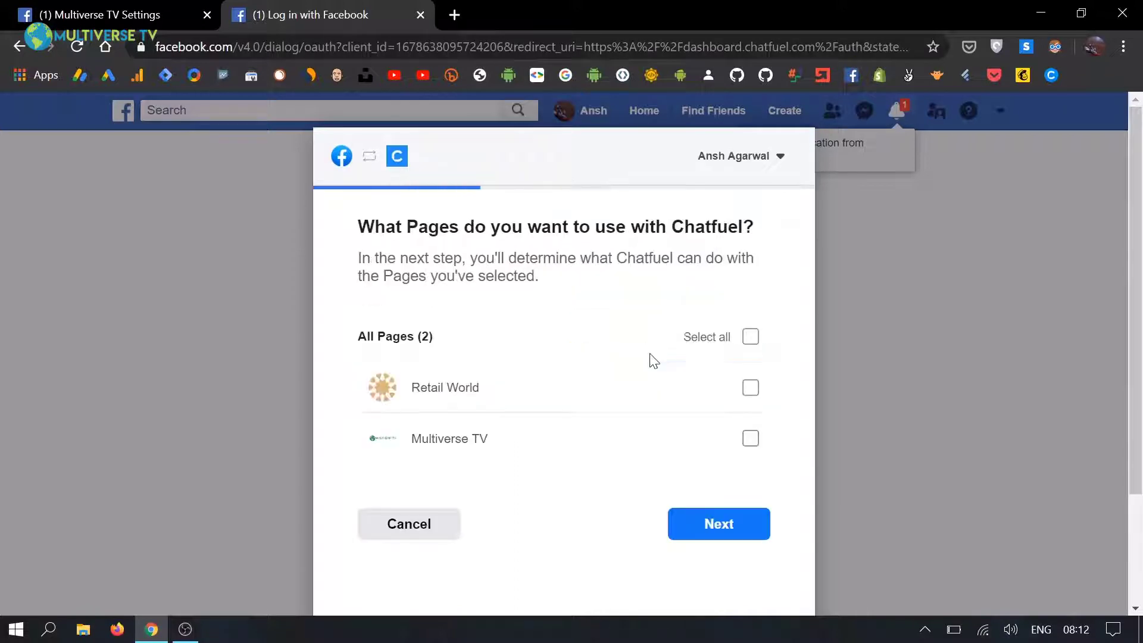
pyautogui.click(750, 439)
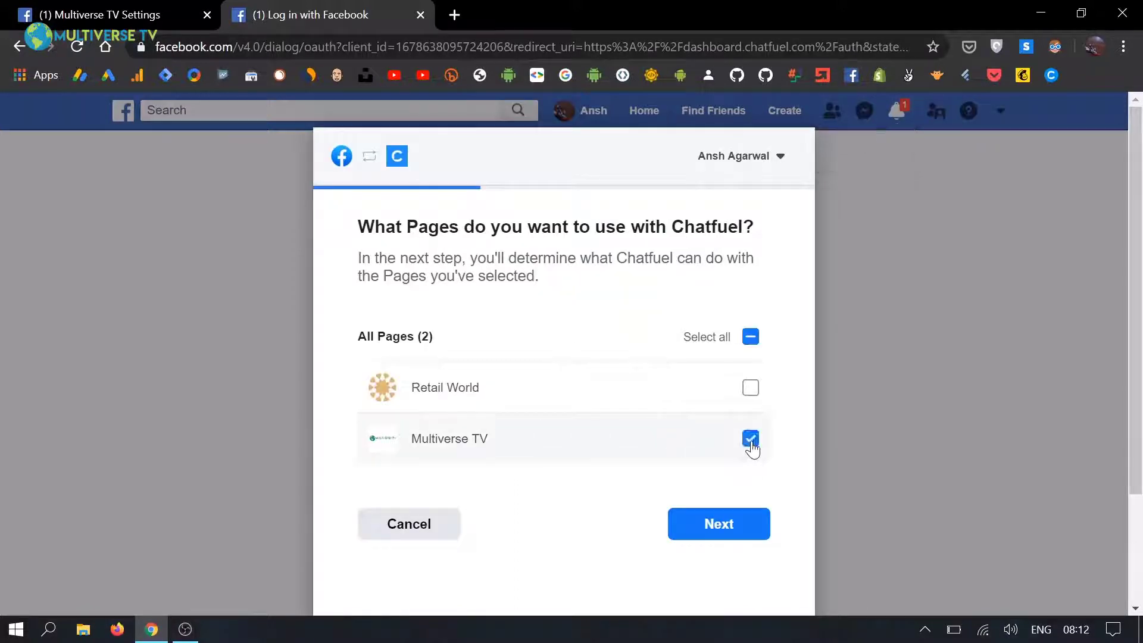
pyautogui.click(702, 519)
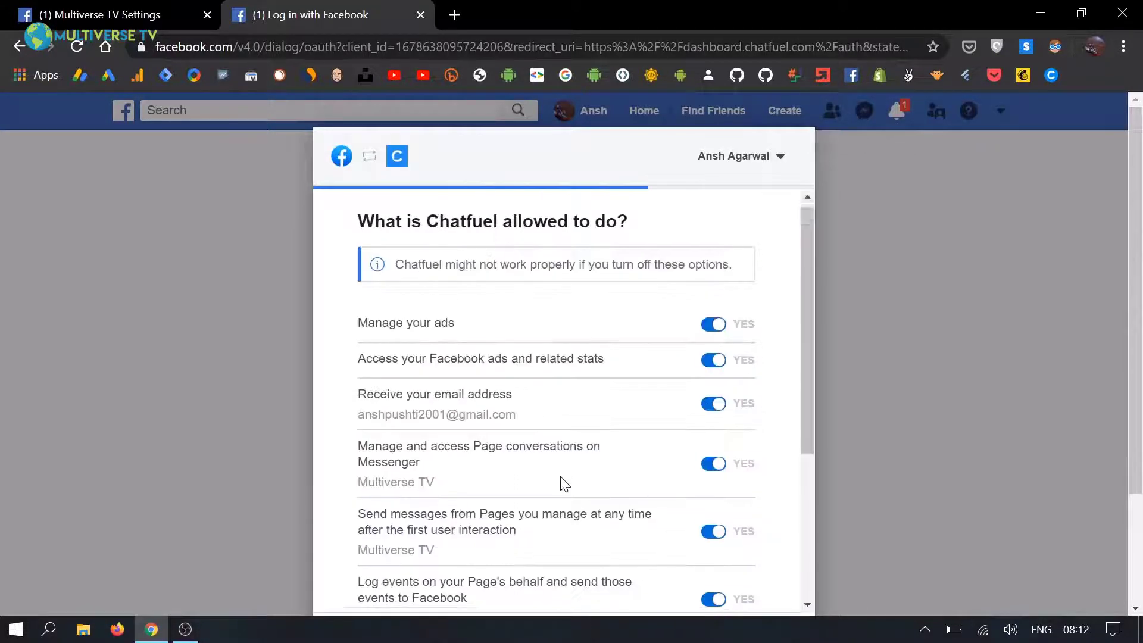
# - Review the permissions requested by Chatfuel and turn off receiving the email address
pyautogui.scroll(-4, 562, 484)
pyautogui.scroll(3, 563, 483)
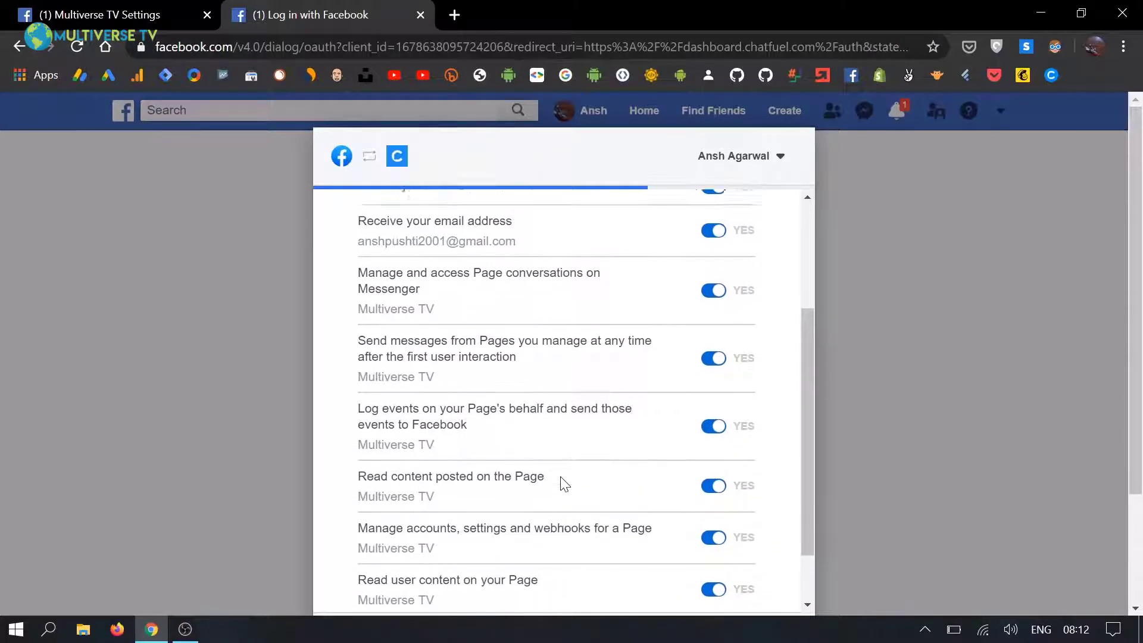
pyautogui.click(722, 367)
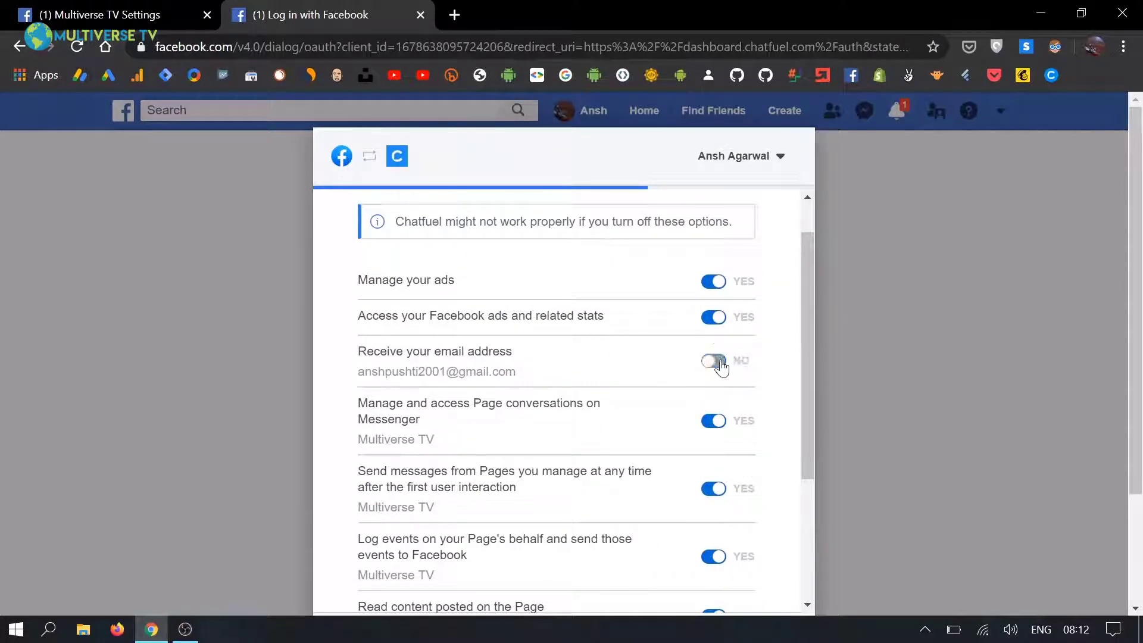
pyautogui.scroll(-1, 667, 369)
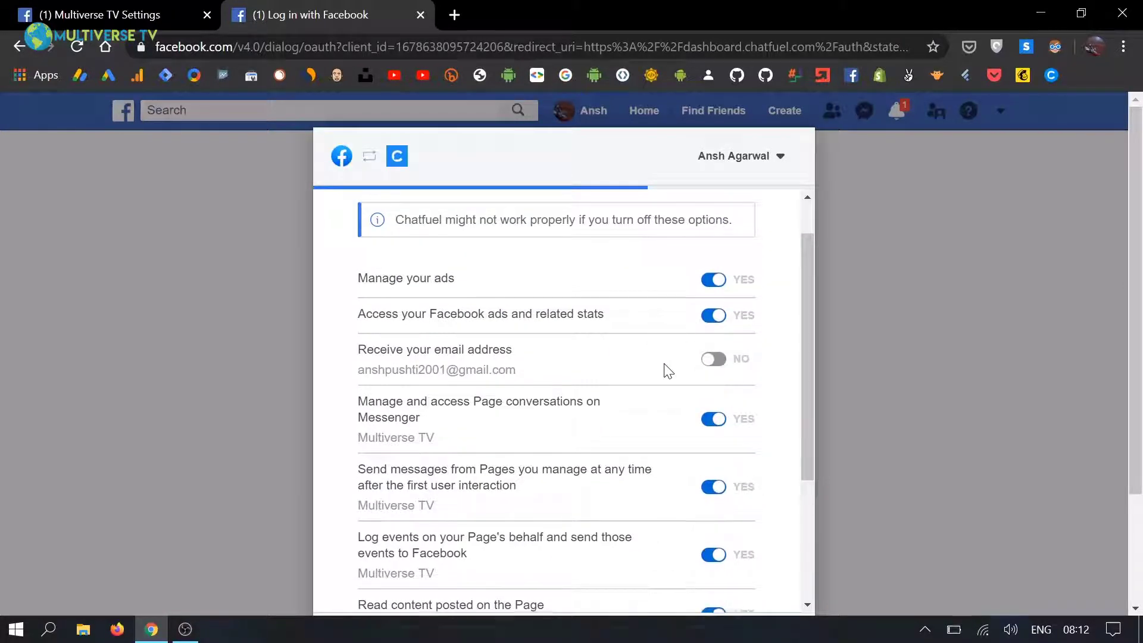
# - Turn off Chatfuel's permissions to manage ads and to access Facebook ads and related stats
pyautogui.click(719, 279)
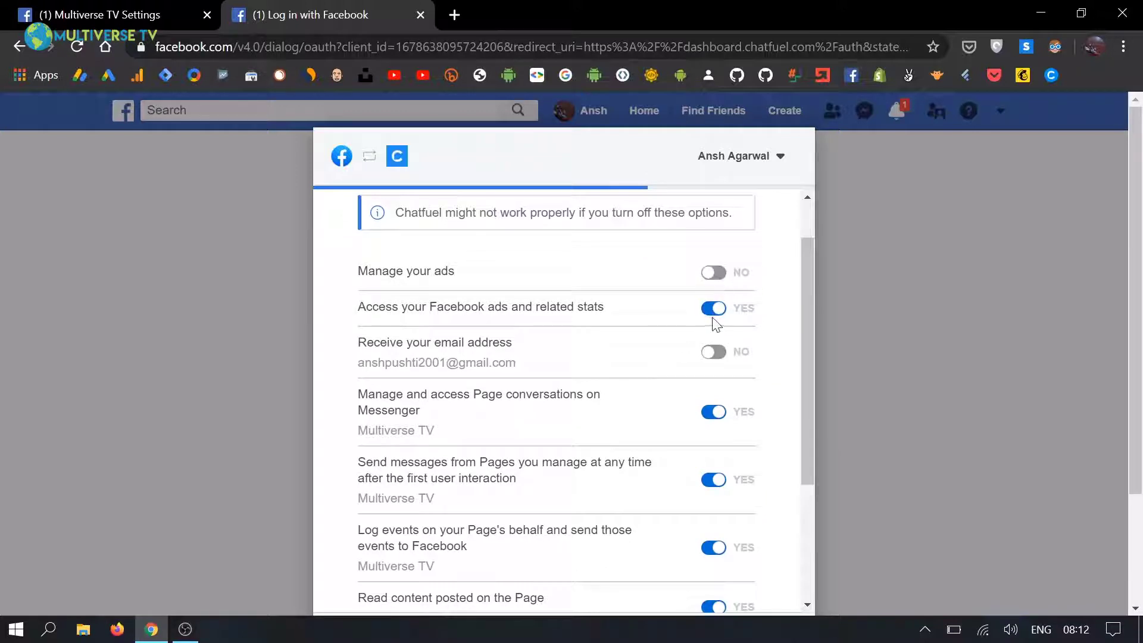
pyautogui.click(714, 309)
pyautogui.scroll(-3, 644, 413)
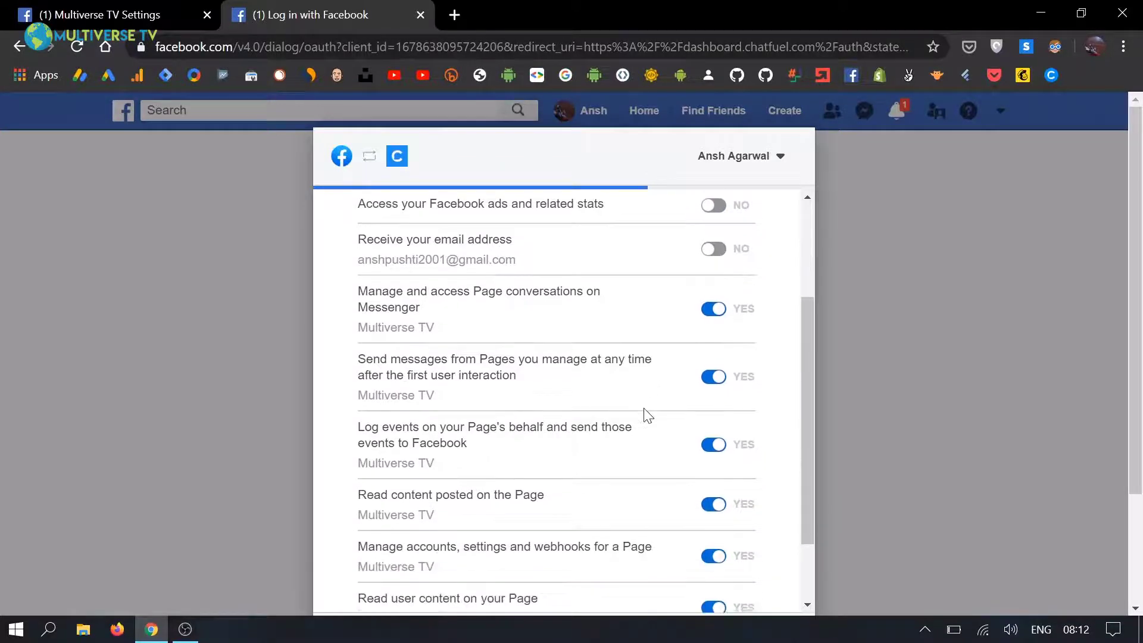
pyautogui.scroll(-2, 648, 415)
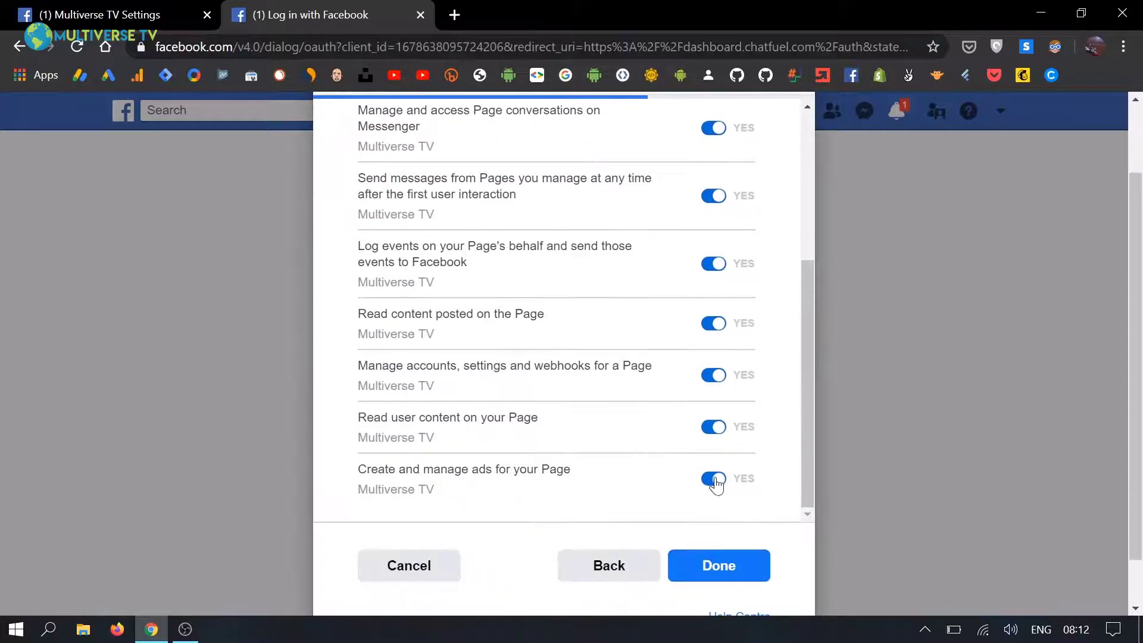
# - Turn the permissions for managing ads and accessing Facebook ads and related stats back on, and finish the permission setup
pyautogui.scroll(1, 531, 428)
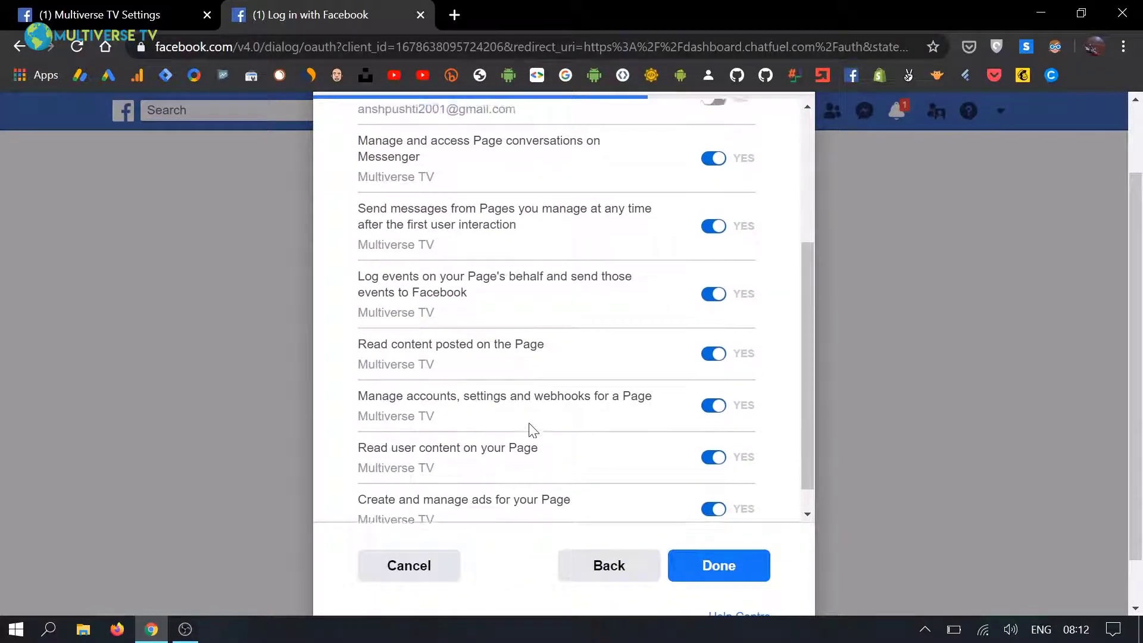
pyautogui.scroll(2, 531, 429)
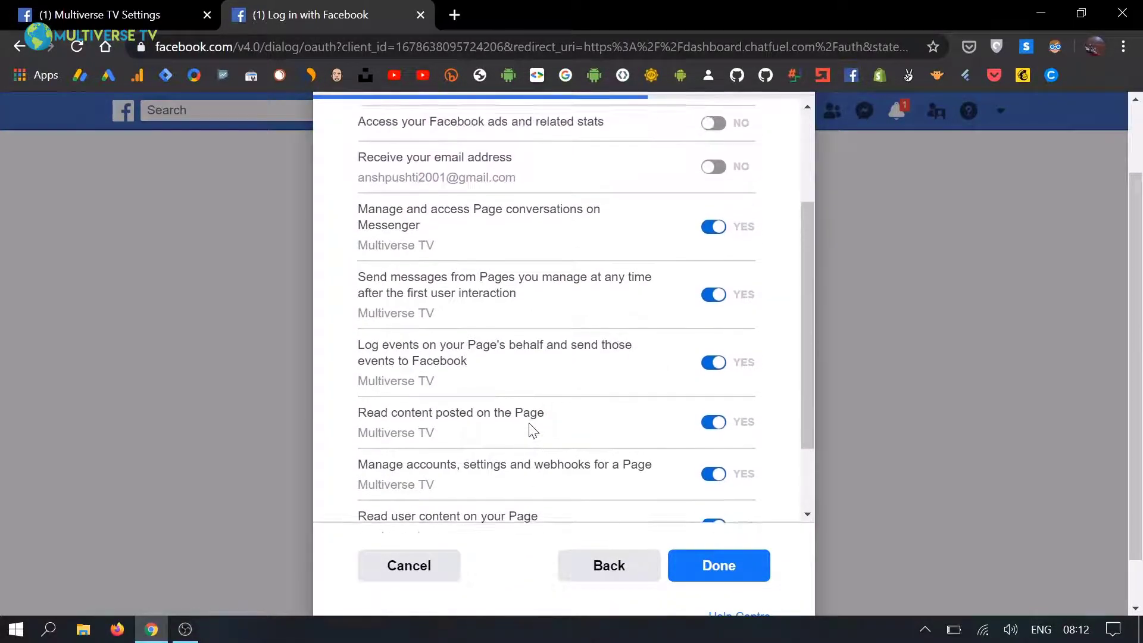
pyautogui.scroll(1, 531, 424)
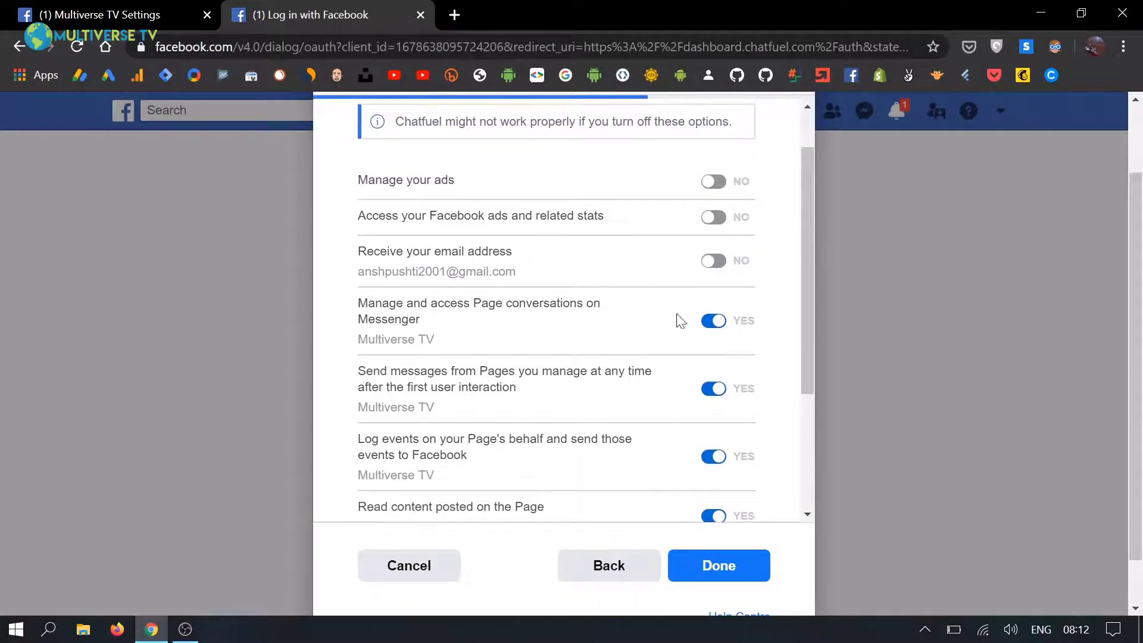
pyautogui.click(714, 218)
pyautogui.click(713, 182)
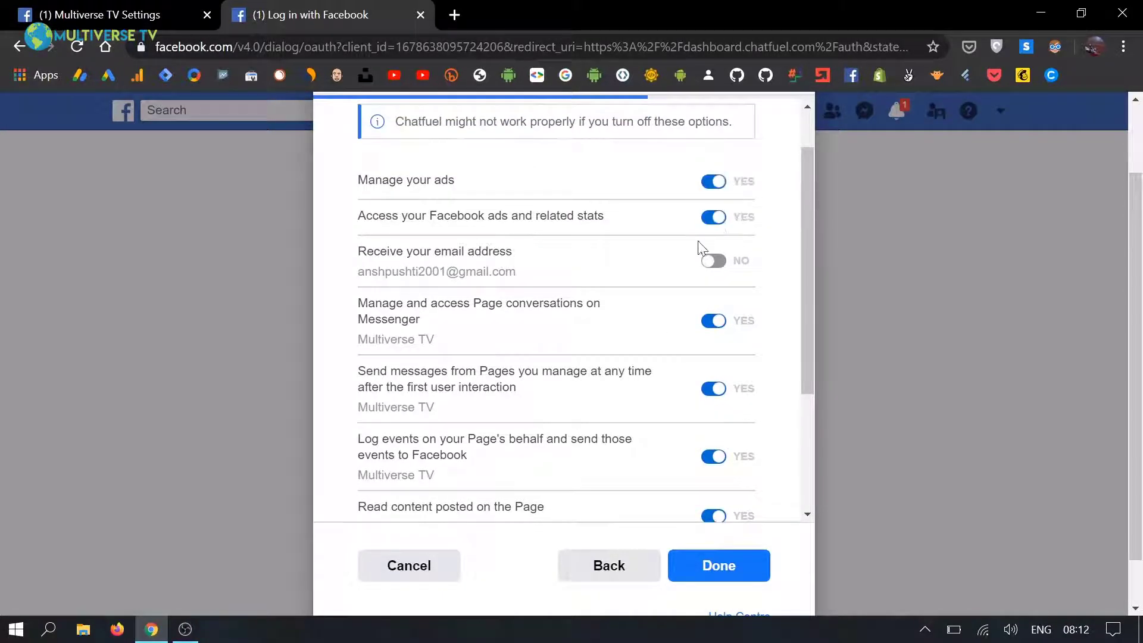
pyautogui.scroll(-3, 678, 387)
pyautogui.click(719, 565)
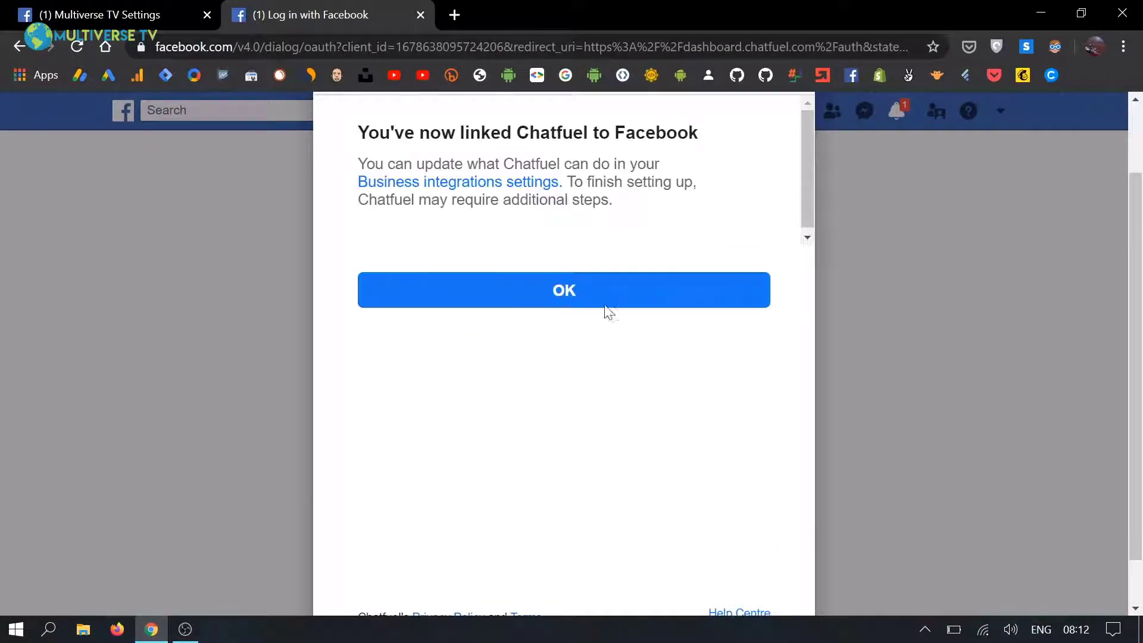
# - Finish linking Chatfuel to Facebook and connect the bot to the Multiverse TV page
pyautogui.click(605, 289)
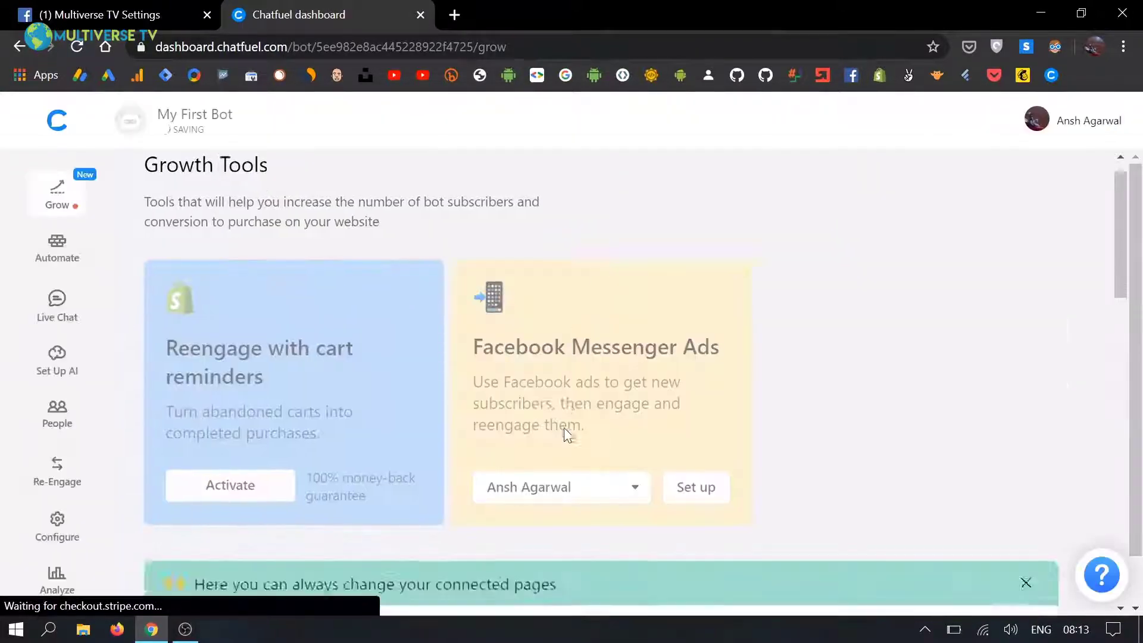
pyautogui.scroll(-6, 563, 427)
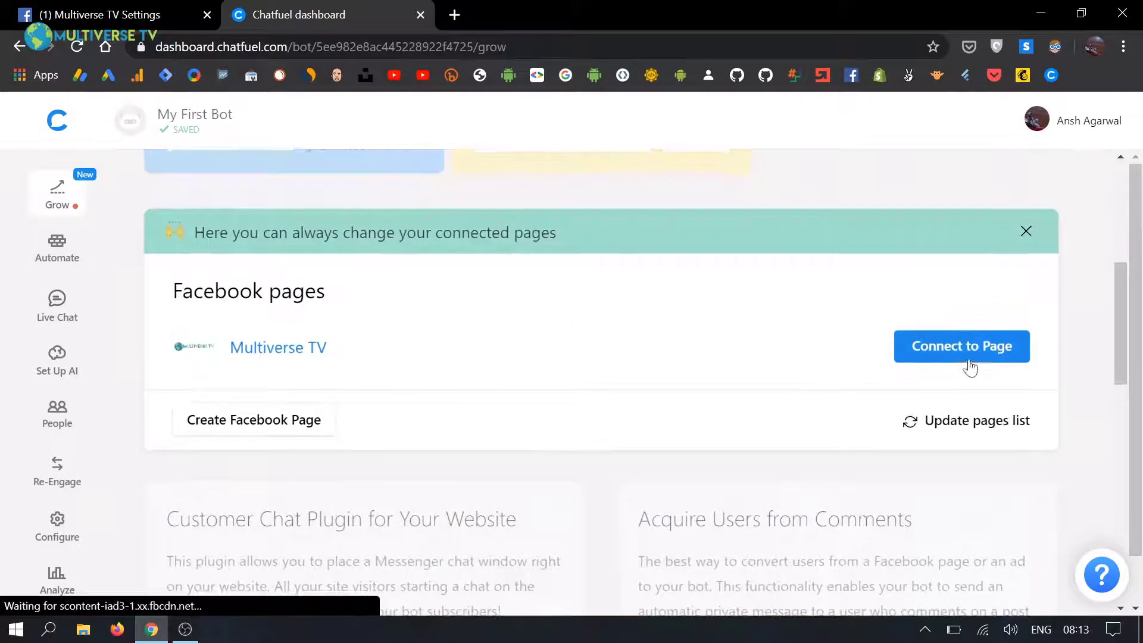
pyautogui.click(969, 366)
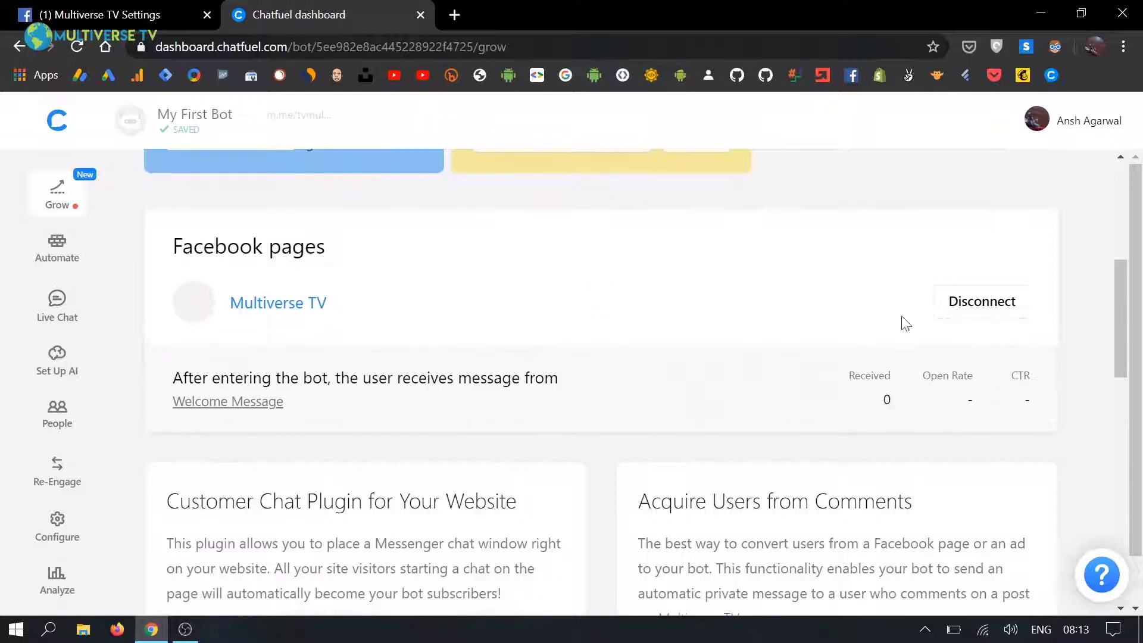
# - Open the Welcome Message block that users receive after entering the bot
pyautogui.scroll(-1, 482, 398)
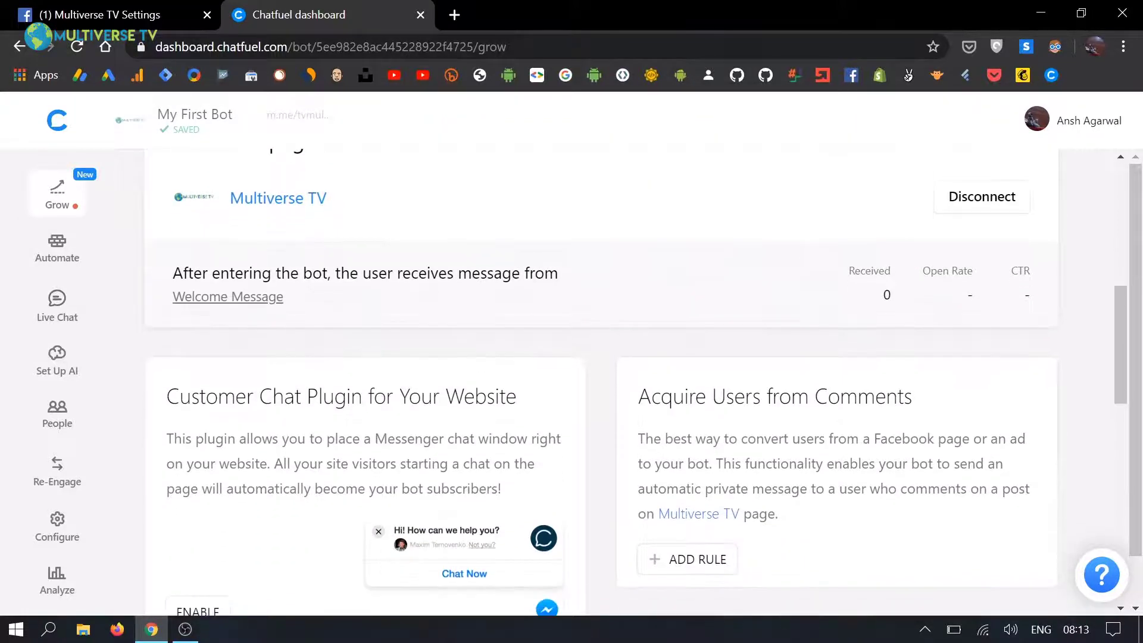
pyautogui.click(235, 297)
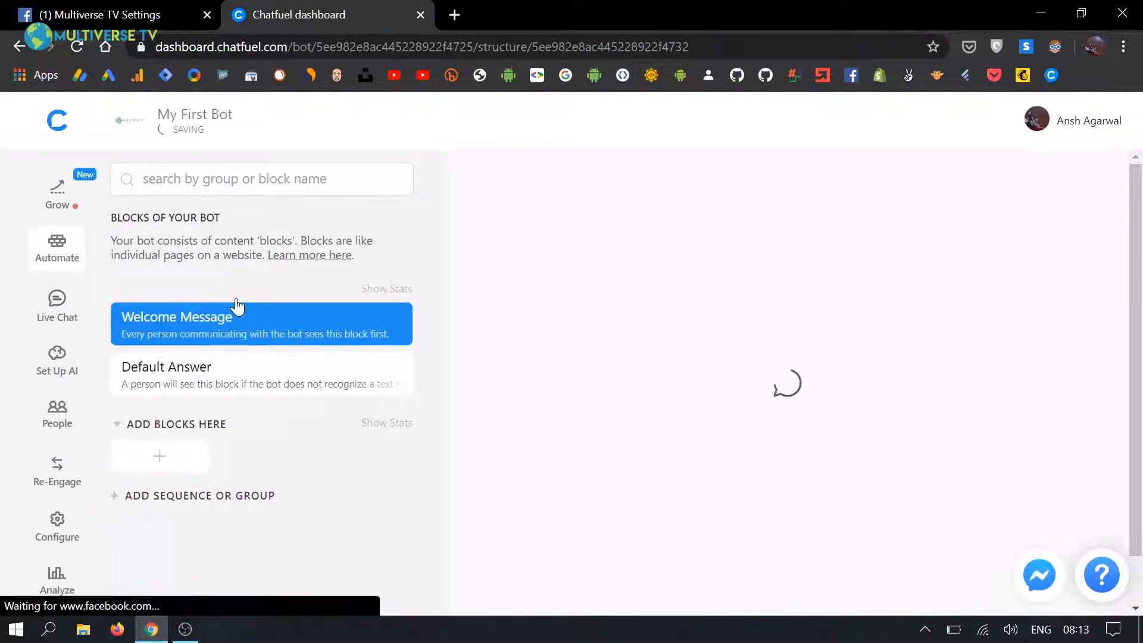
pyautogui.scroll(-2, 454, 415)
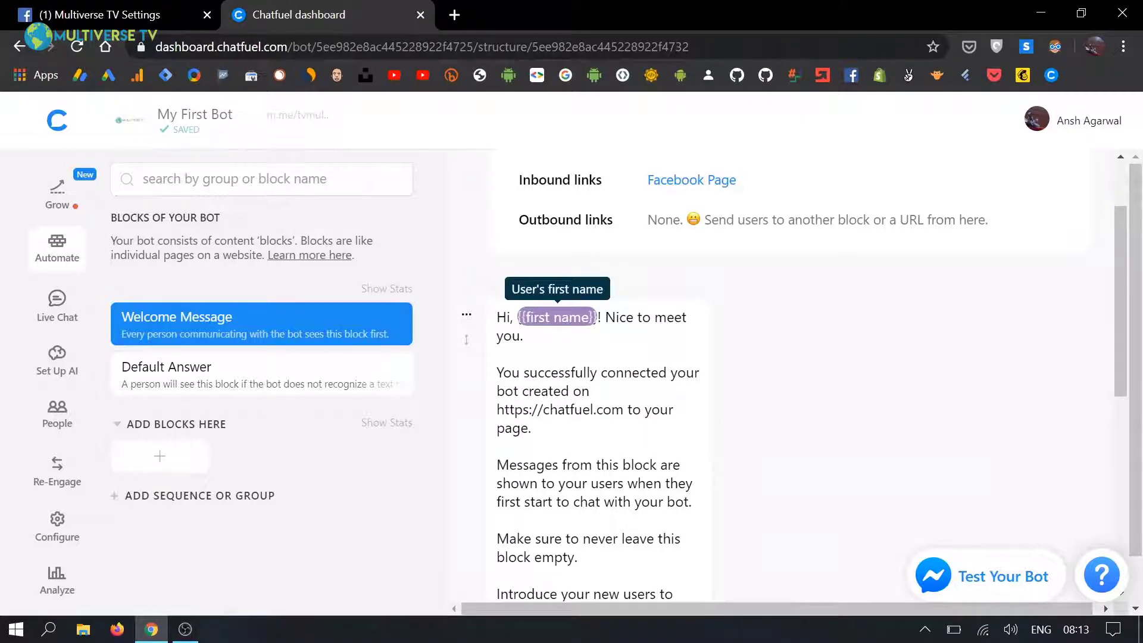
# - Shorten the first name attribute in the greeting to "name" to bring up the attribute suggestions
pyautogui.click(584, 326)
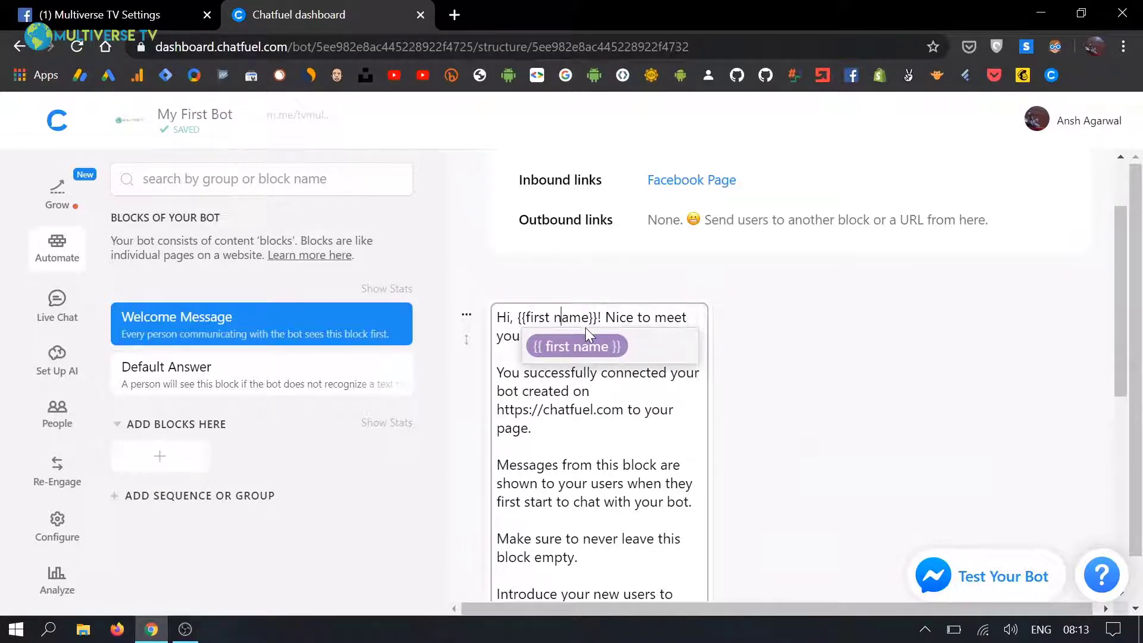
pyautogui.press('BackSpace')
pyautogui.press('BackSpace')
pyautogui.press('BackSpace')
pyautogui.press('BackSpace')
pyautogui.press('BackSpace')
pyautogui.press('BackSpace')
pyautogui.press('BackSpace')
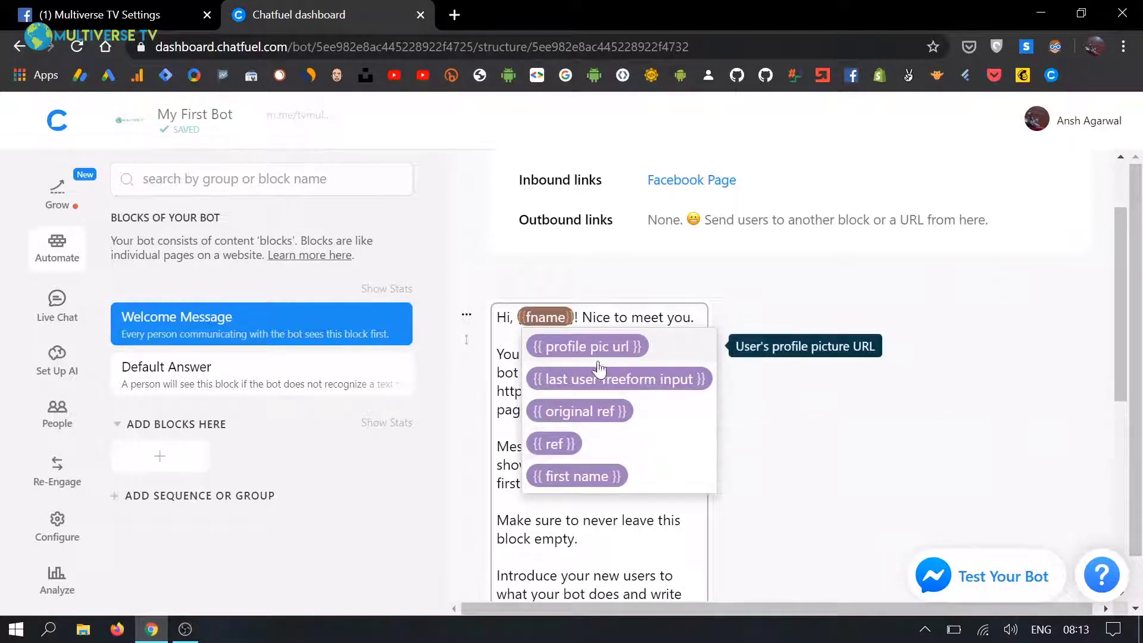
pyautogui.scroll(-1, 584, 470)
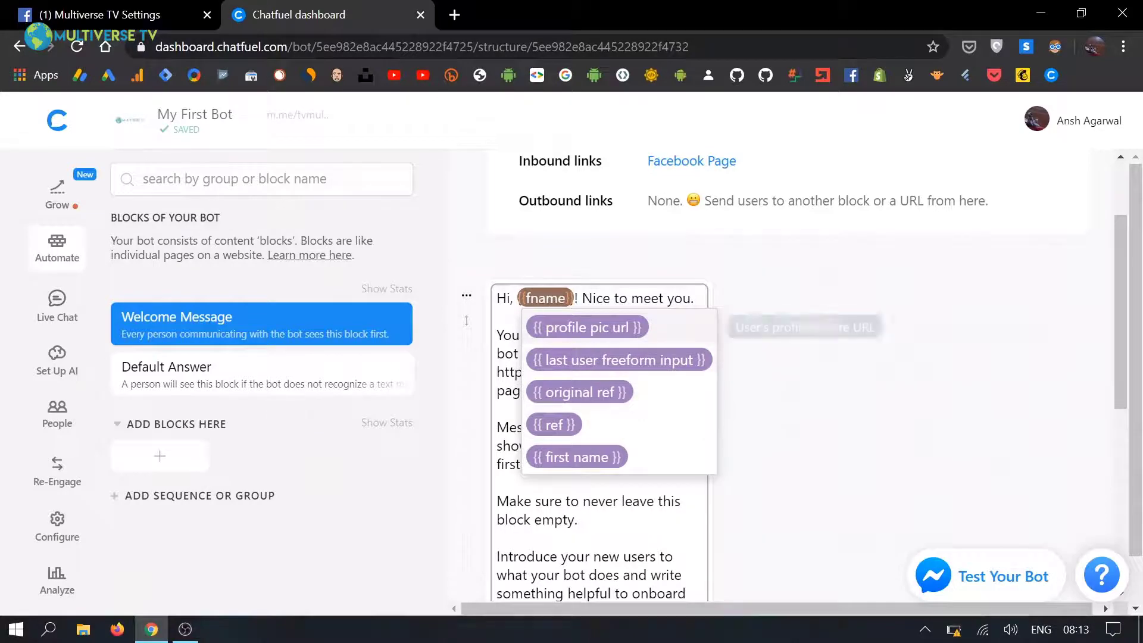
pyautogui.press('BackSpace')
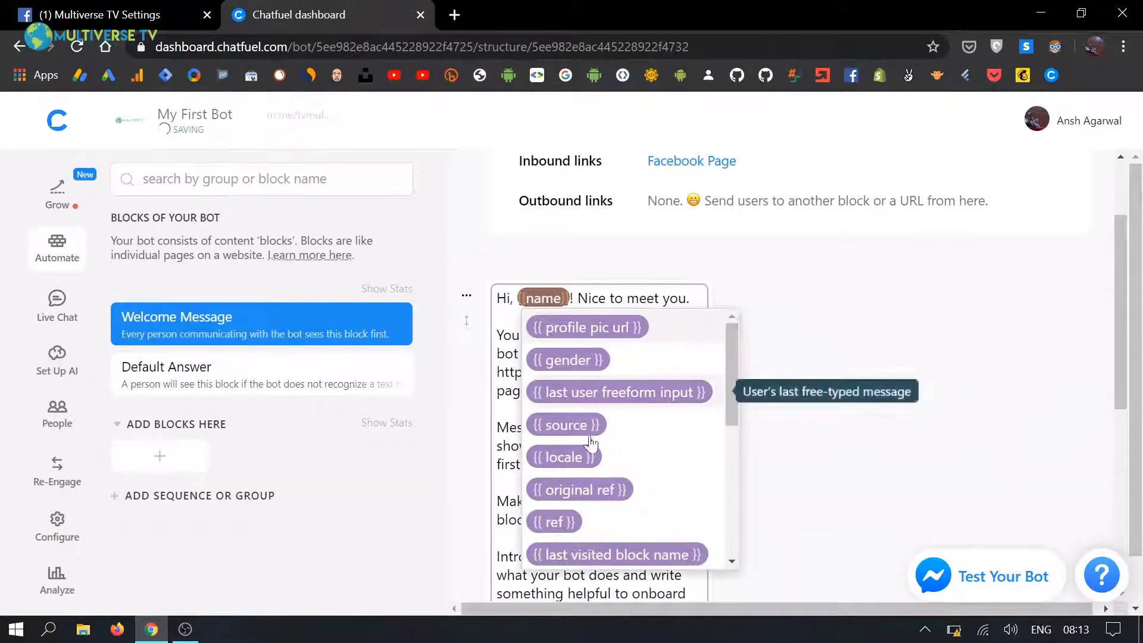
# - Browse the suggested user attributes and put the first name attribute back into the greeting
pyautogui.scroll(-2, 594, 462)
pyautogui.scroll(-5, 594, 469)
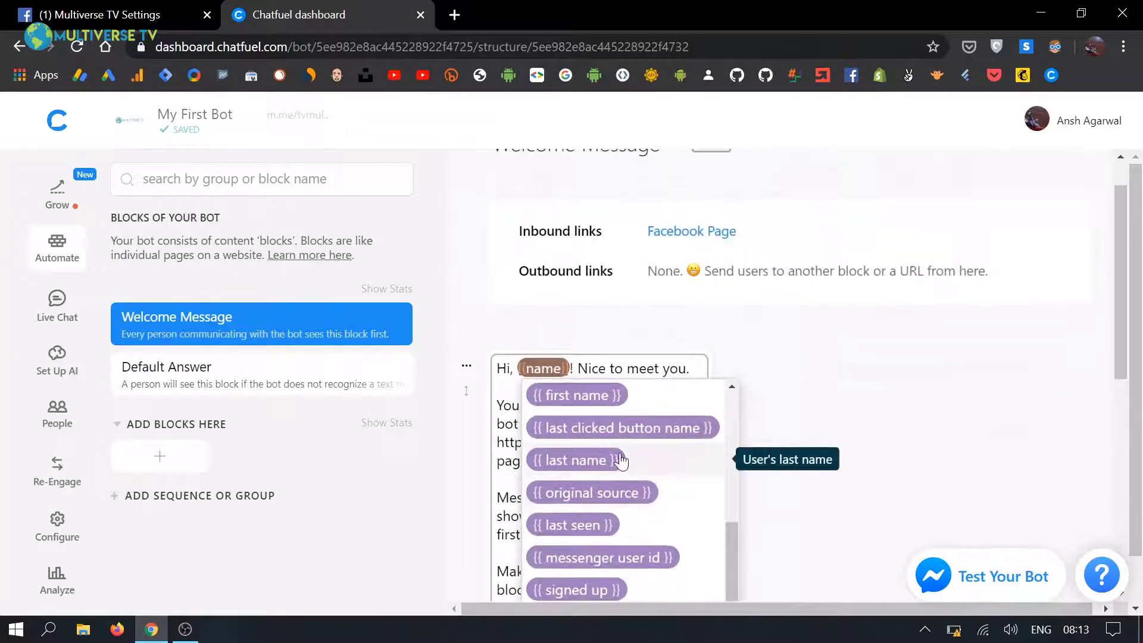
pyautogui.scroll(3, 619, 458)
pyautogui.scroll(3, 620, 461)
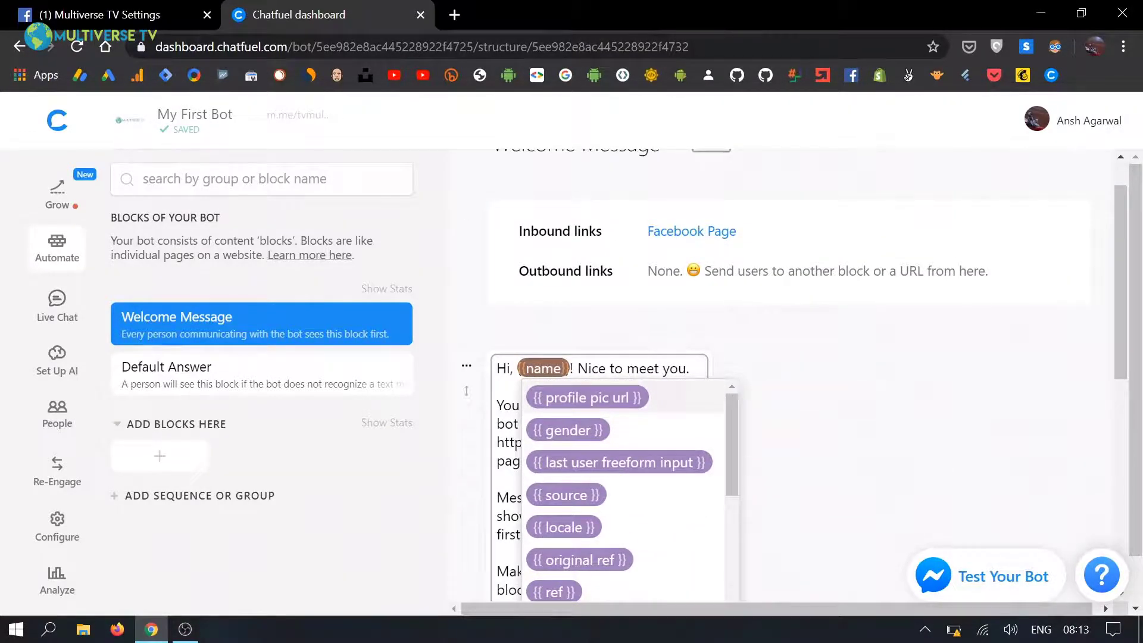
pyautogui.click(525, 368)
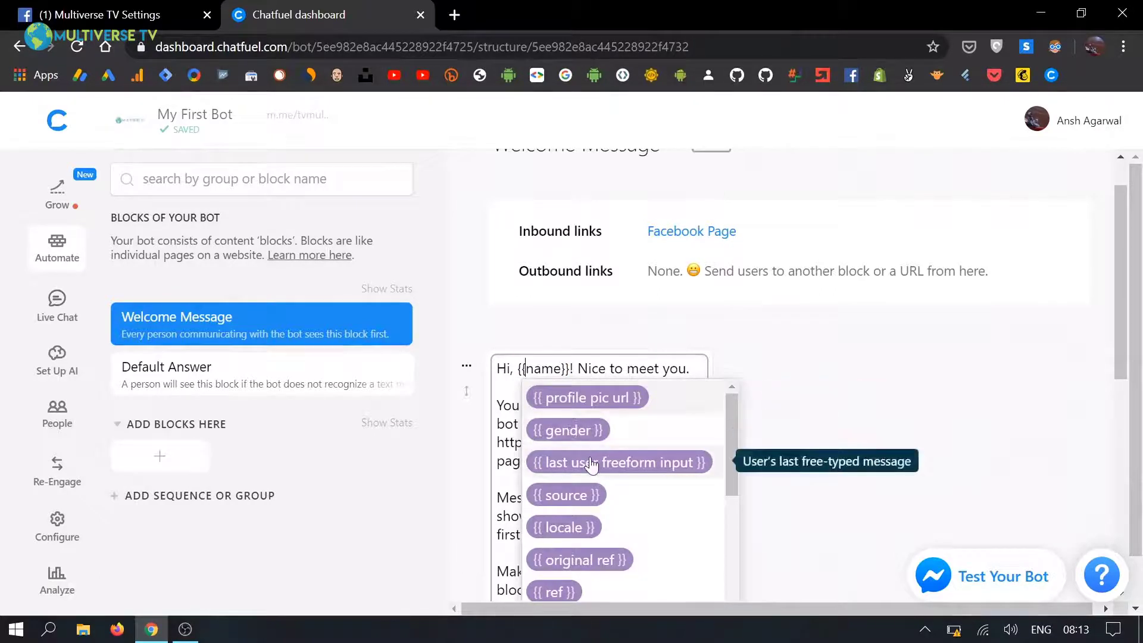
pyautogui.click(586, 526)
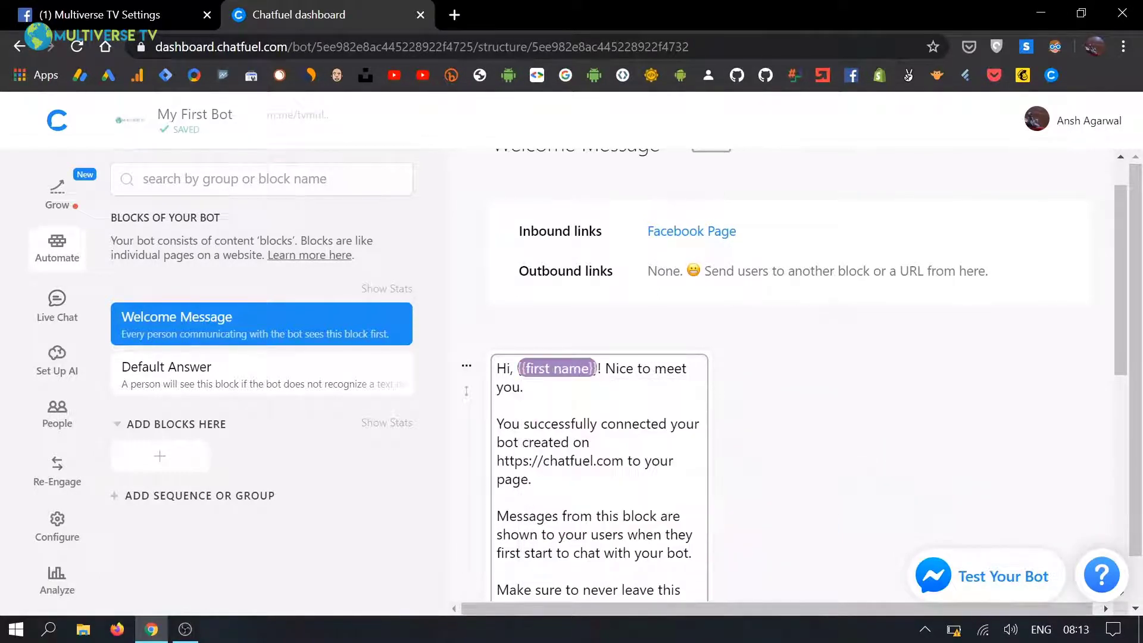
# - Delete all the default paragraphs below the "Nice to meet you." greeting in the welcome message
pyautogui.scroll(-1, 798, 375)
pyautogui.scroll(-1, 797, 374)
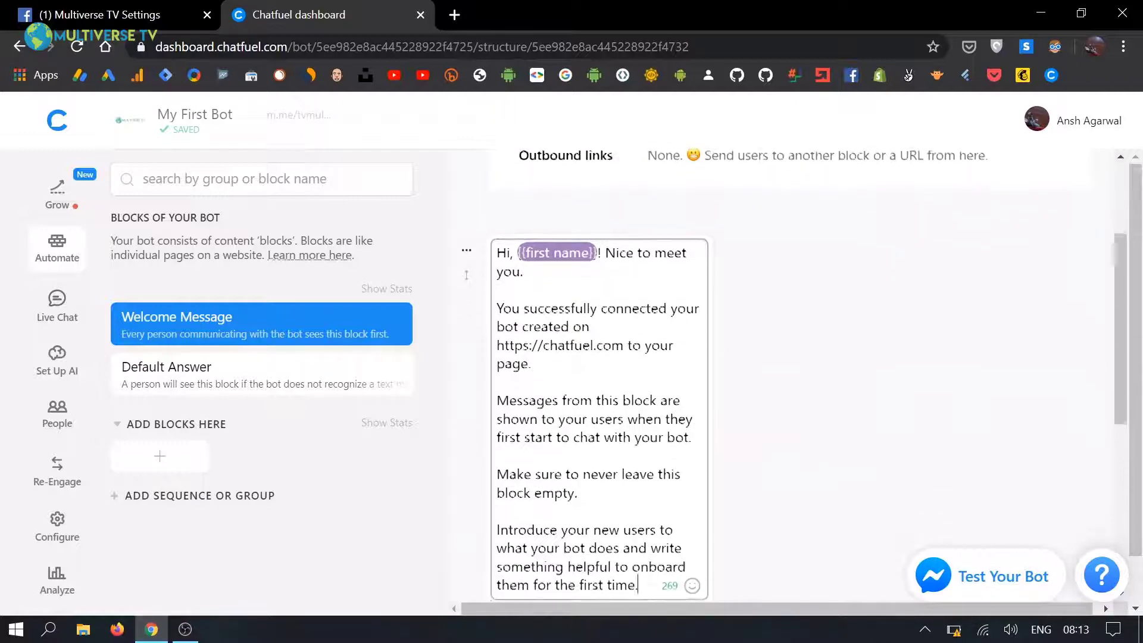
pyautogui.scroll(-1, 798, 375)
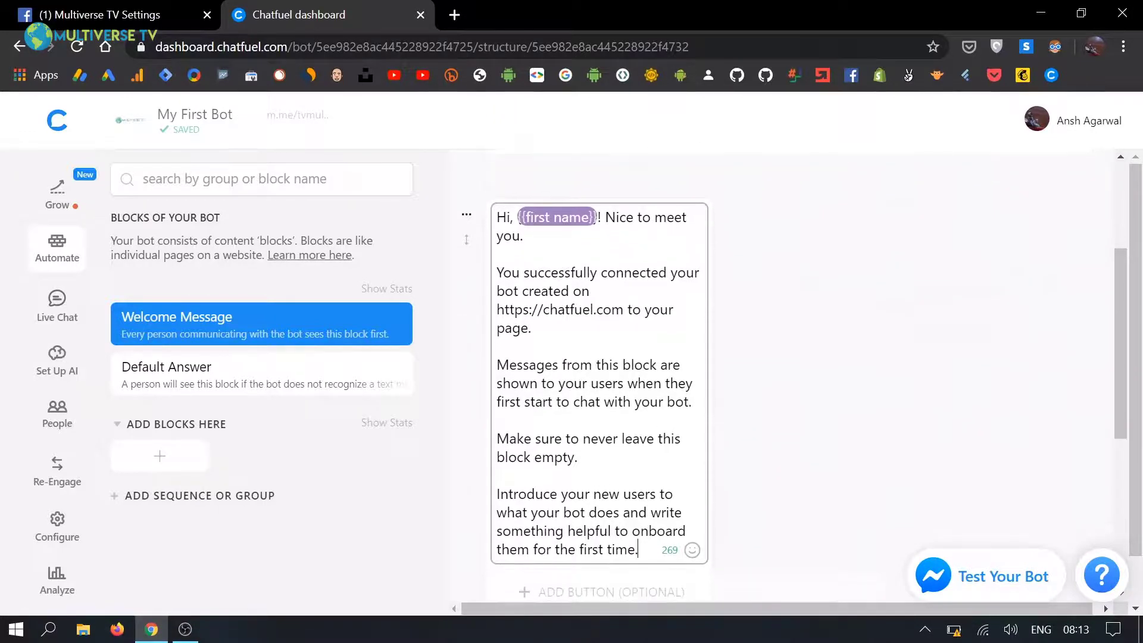
pyautogui.moveTo(531, 328); pyautogui.dragTo(497, 272)
pyautogui.press('BackSpace')
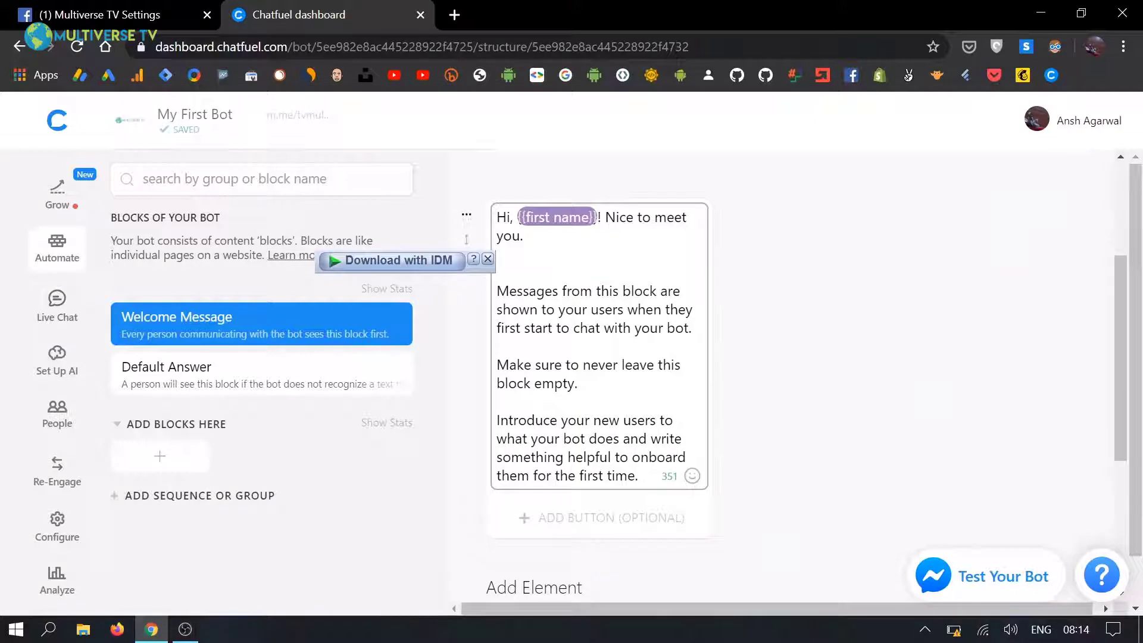
pyautogui.scroll(1, 466, 240)
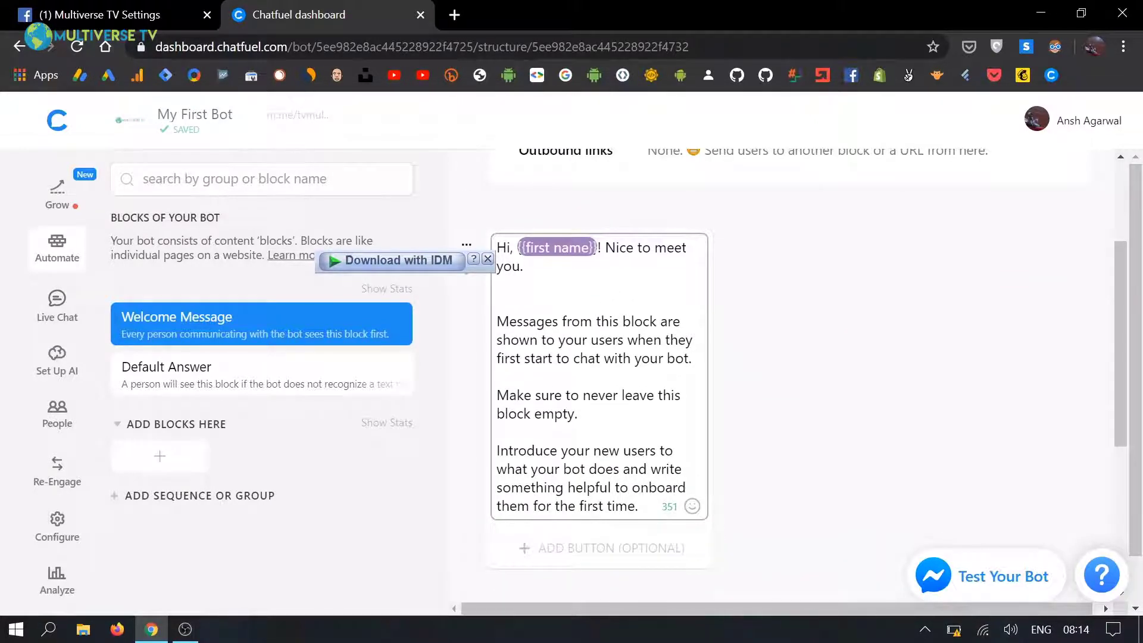
pyautogui.moveTo(497, 322); pyautogui.dragTo(638, 527)
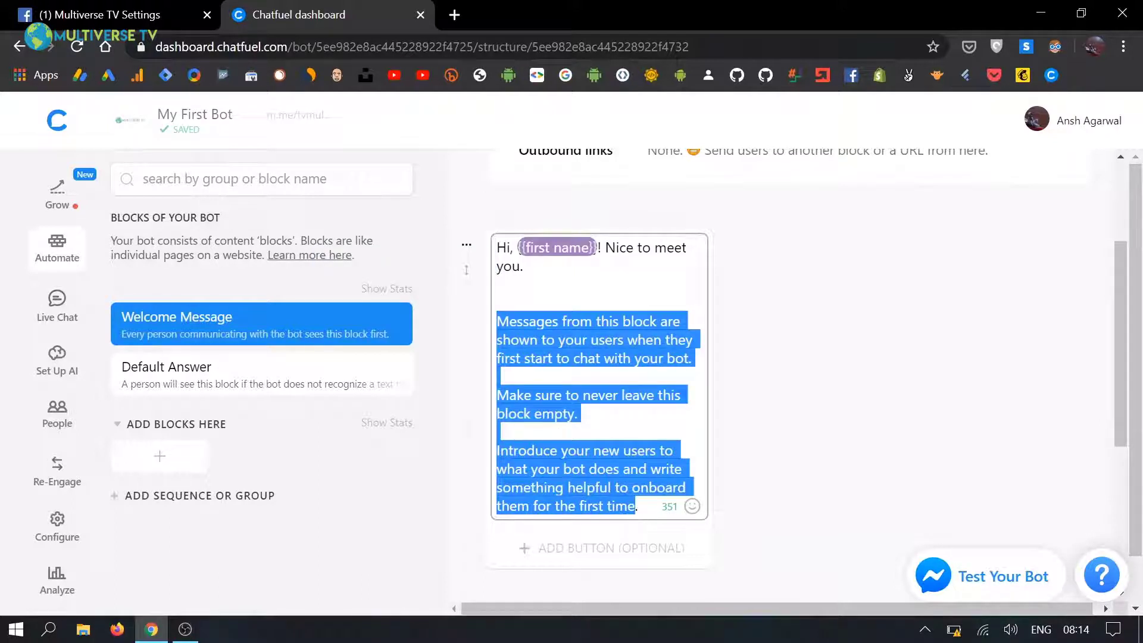
pyautogui.press('BackSpace')
pyautogui.press('BackSpace')
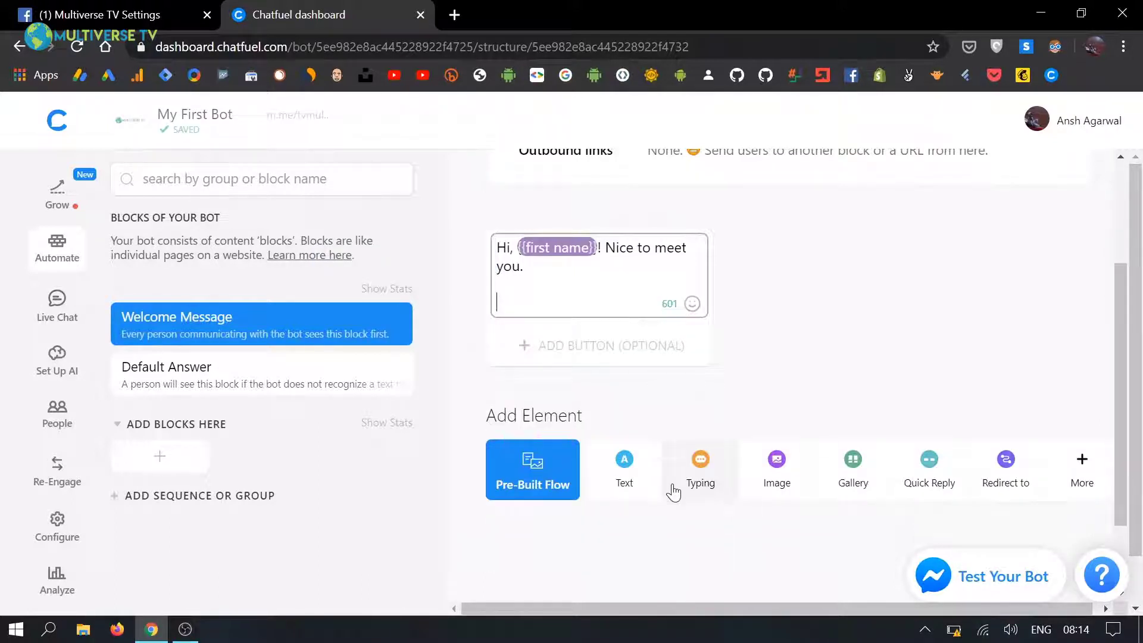
# - Add the text "This bot was created to solved your queries reagarding Multiverse TV. Feel free to browser around and play." below the greeting
pyautogui.write('Ti')
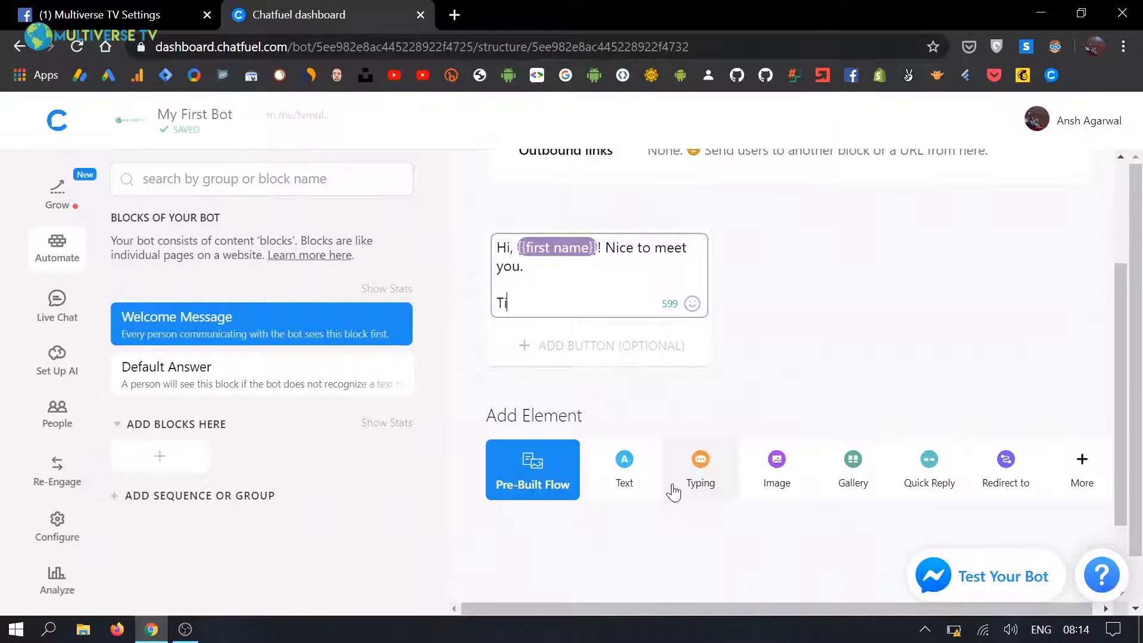
pyautogui.write('his bot ')
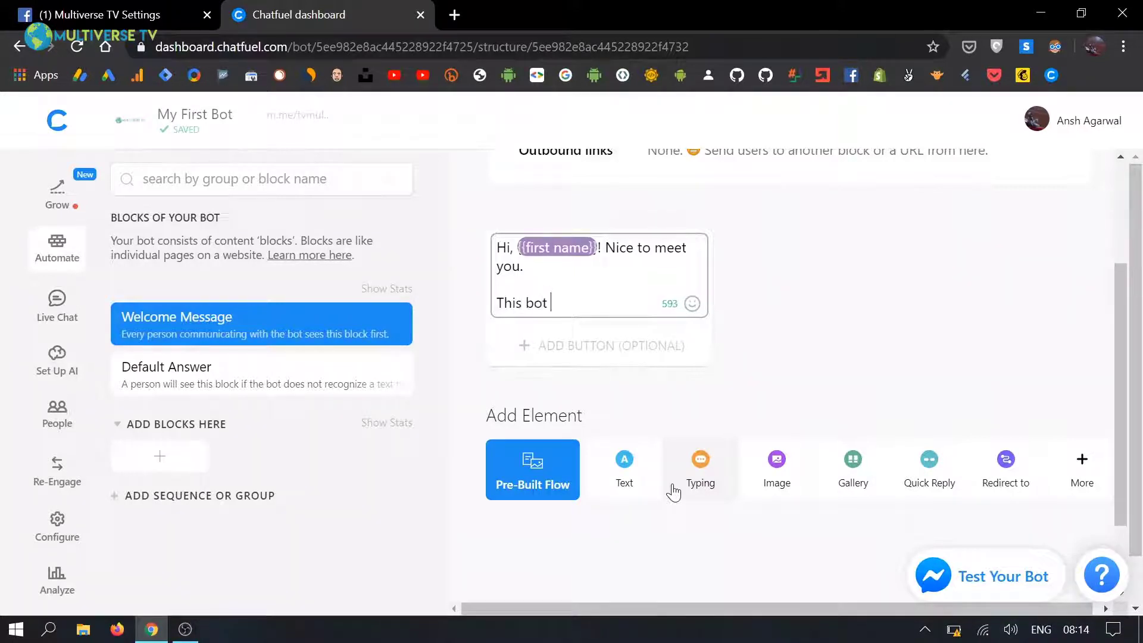
pyautogui.write('was created to solved ')
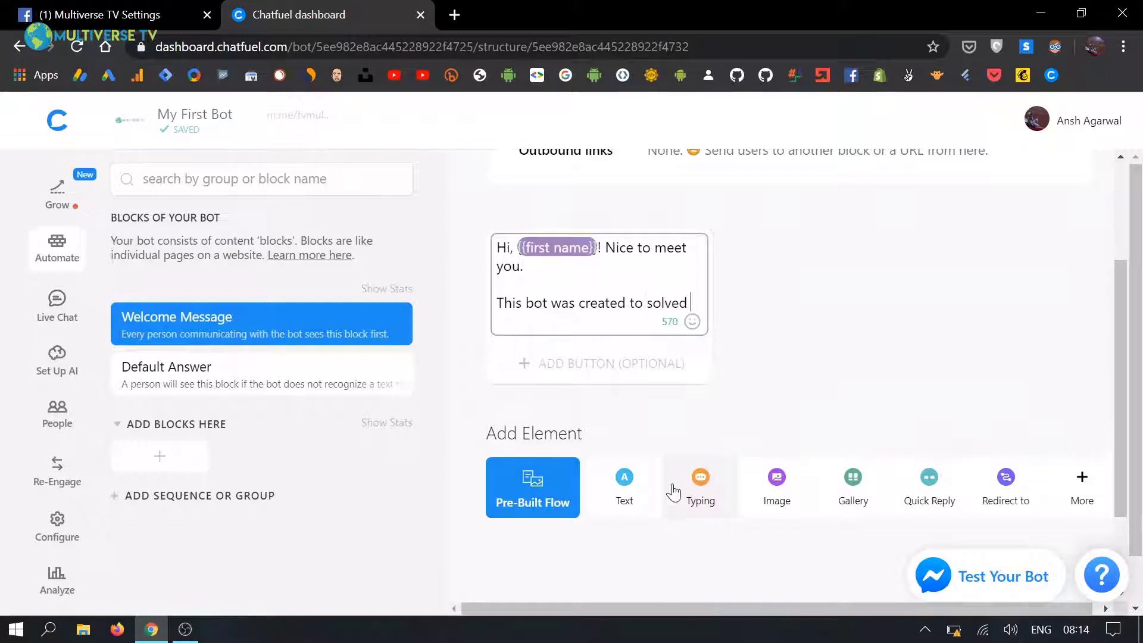
pyautogui.write('your queries rea')
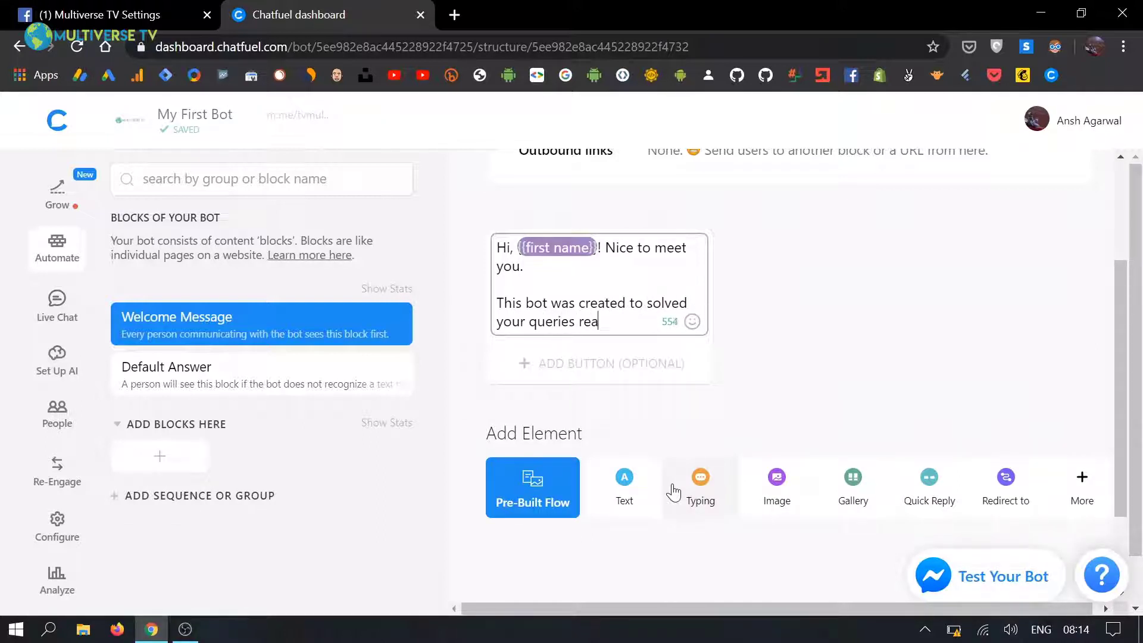
pyautogui.write('garding mu')
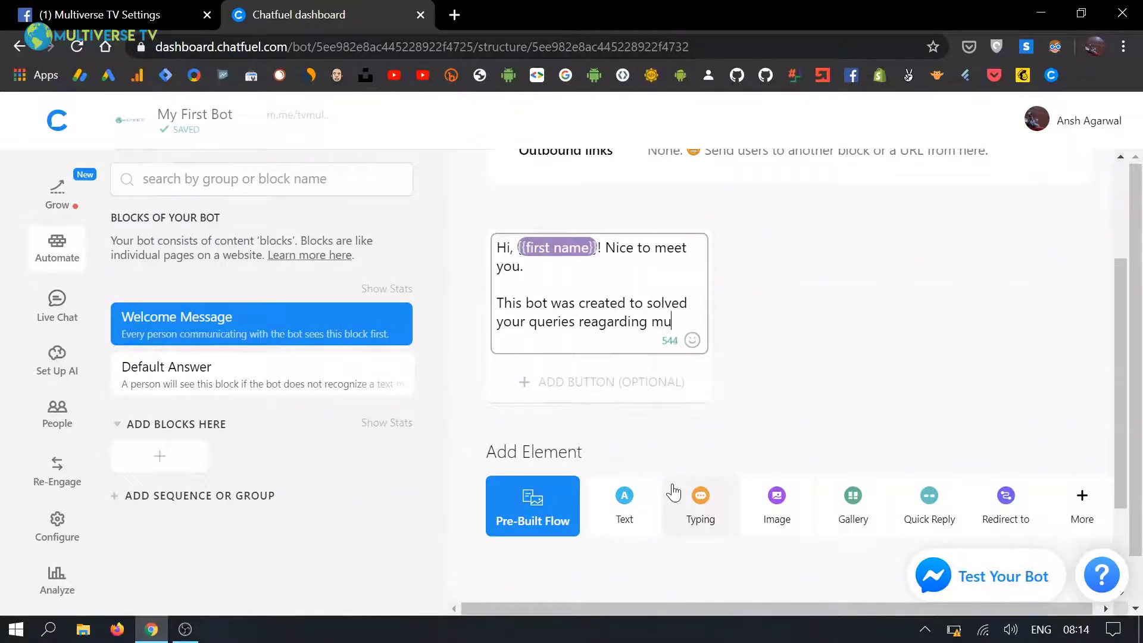
pyautogui.write('M')
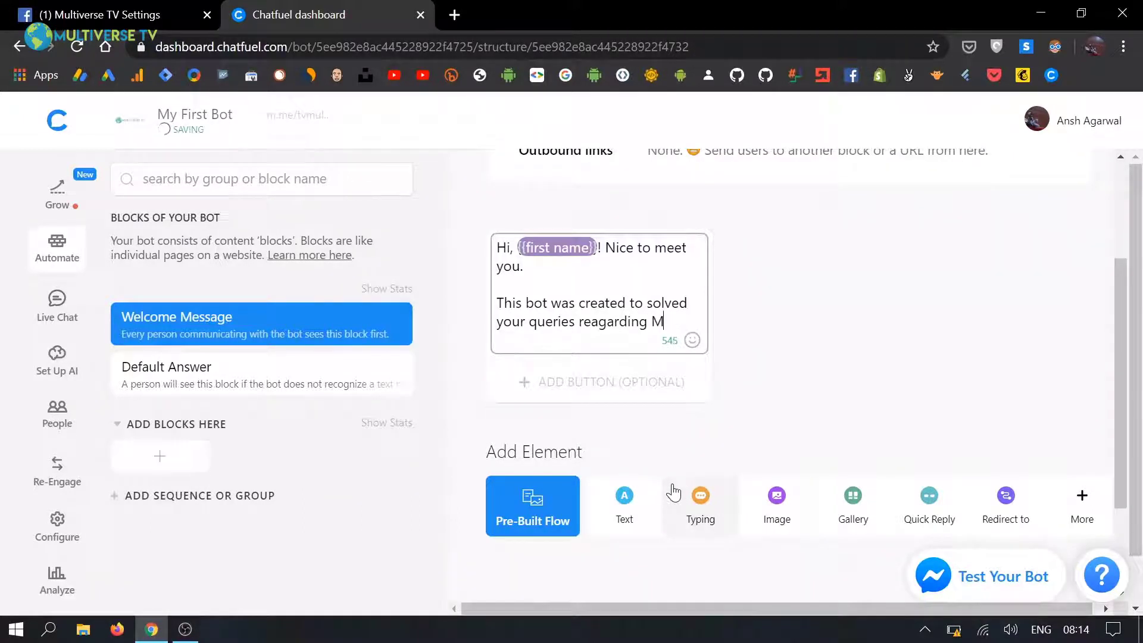
pyautogui.write('uterse TV. F')
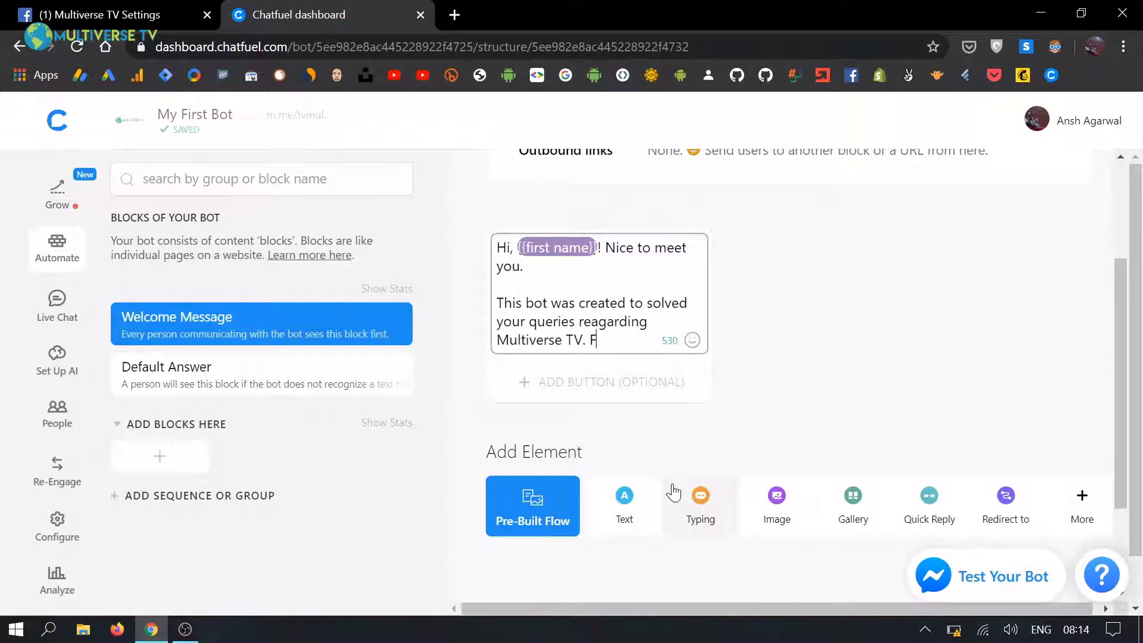
pyautogui.write('to ')
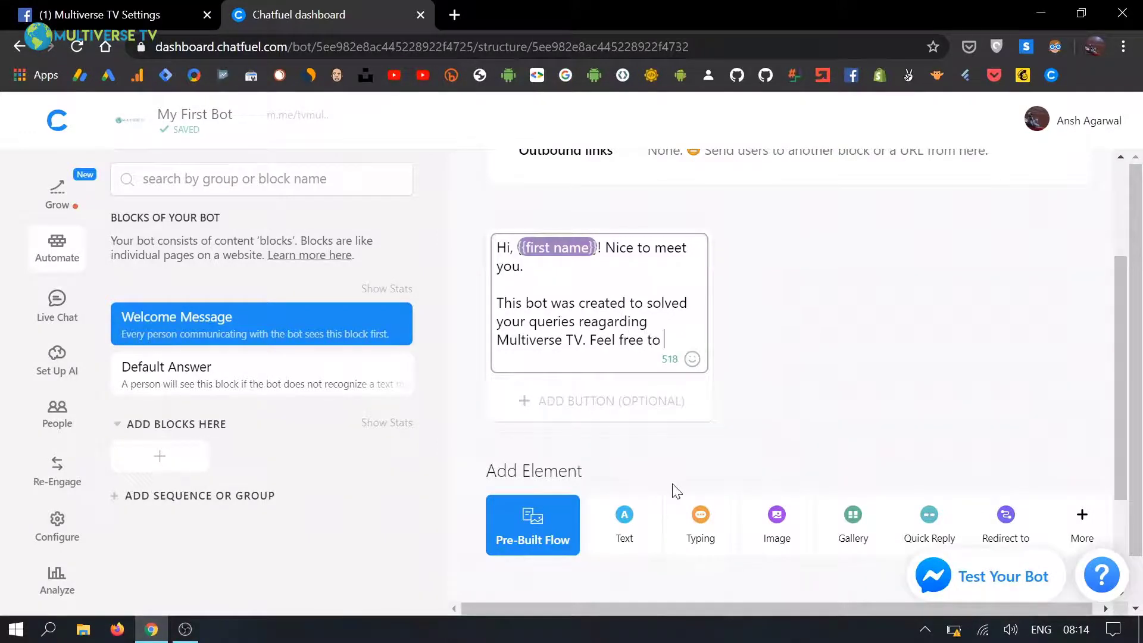
pyautogui.write('browser around and ')
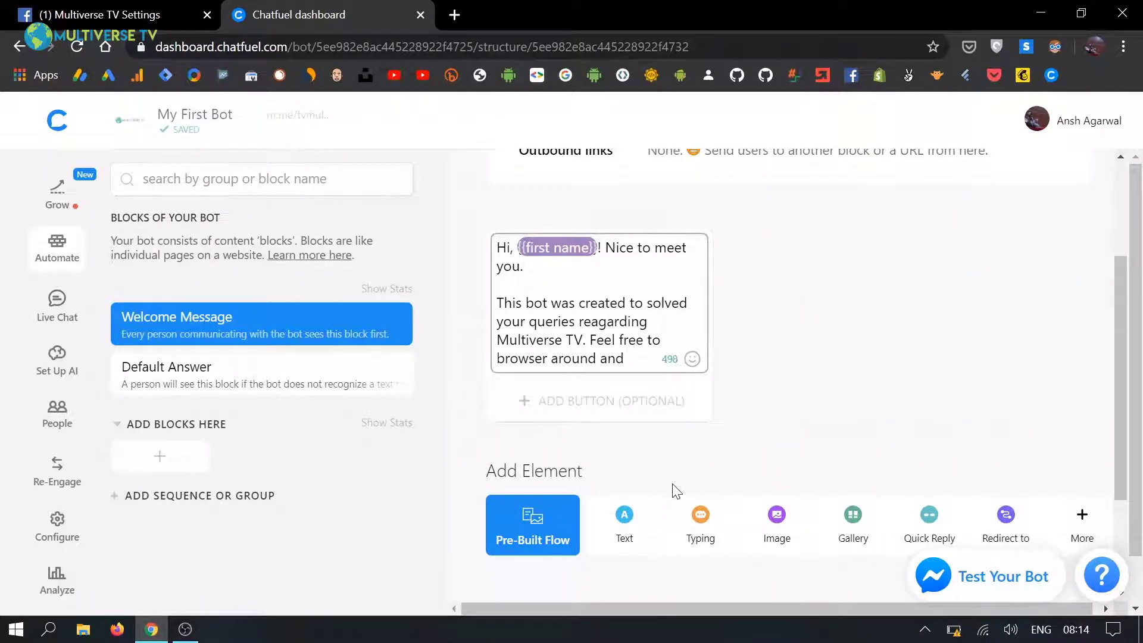
pyautogui.write('play.')
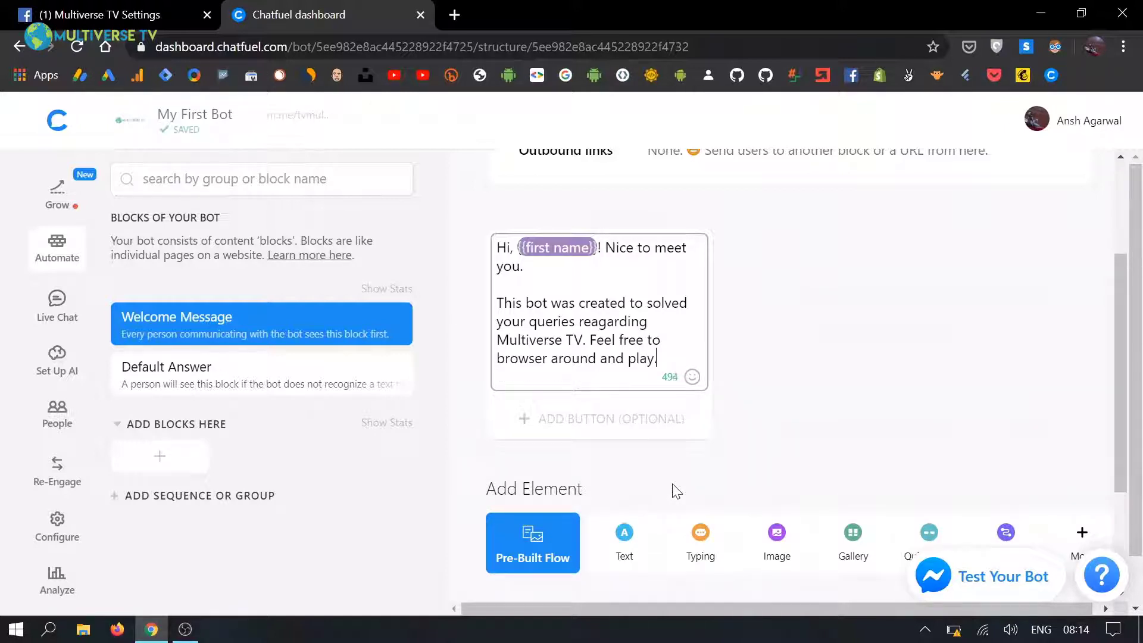
pyautogui.scroll(2, 609, 455)
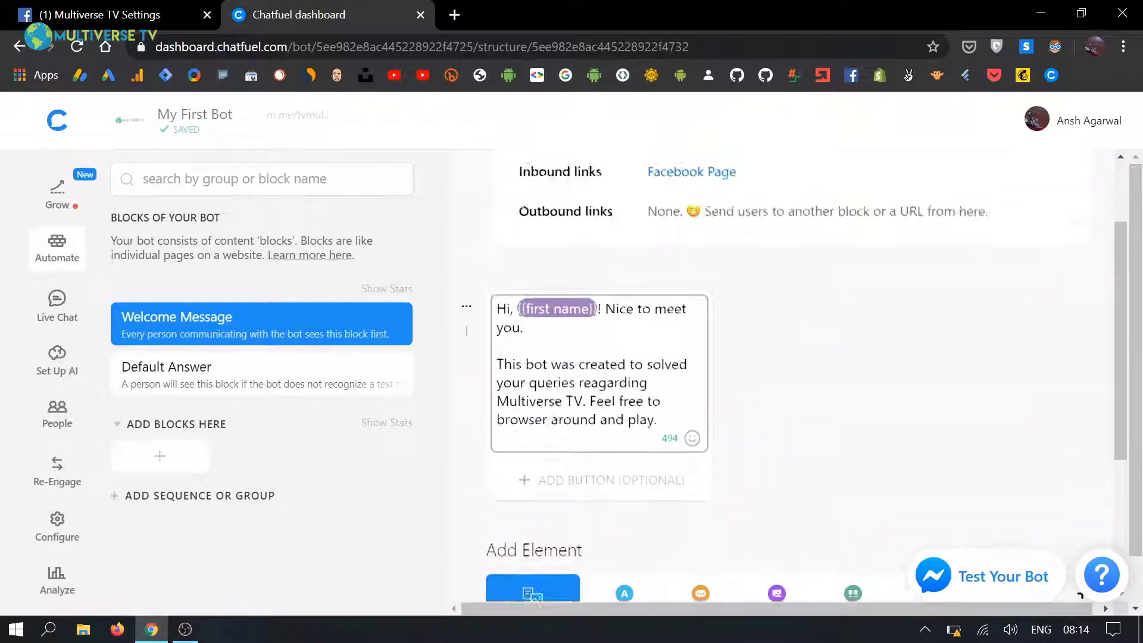
pyautogui.scroll(-2, 466, 296)
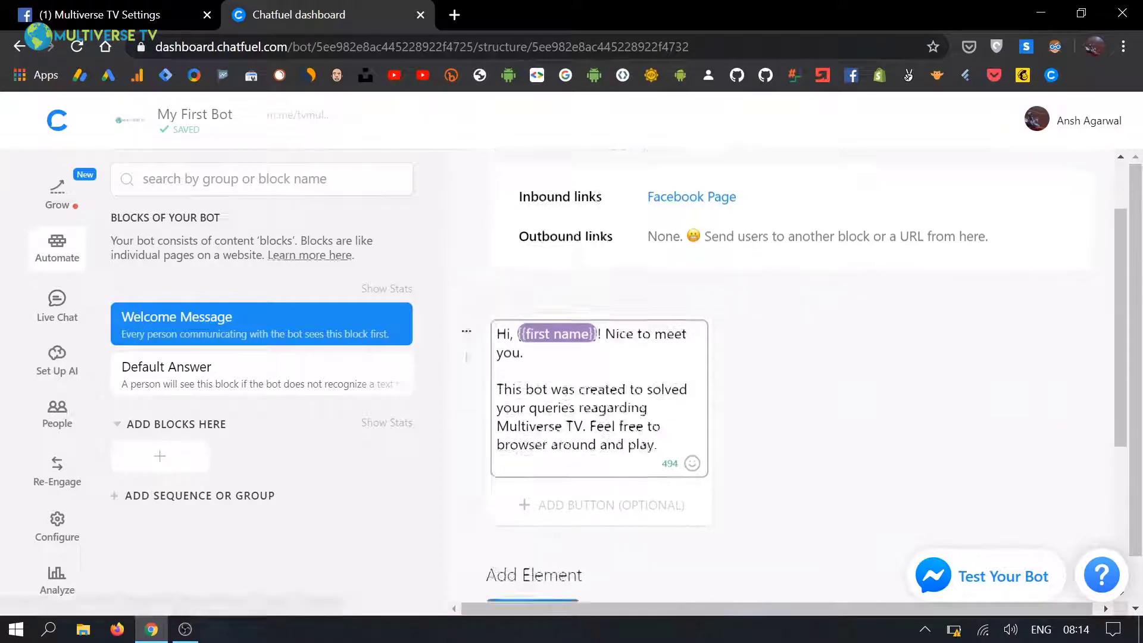
pyautogui.scroll(-2, 592, 388)
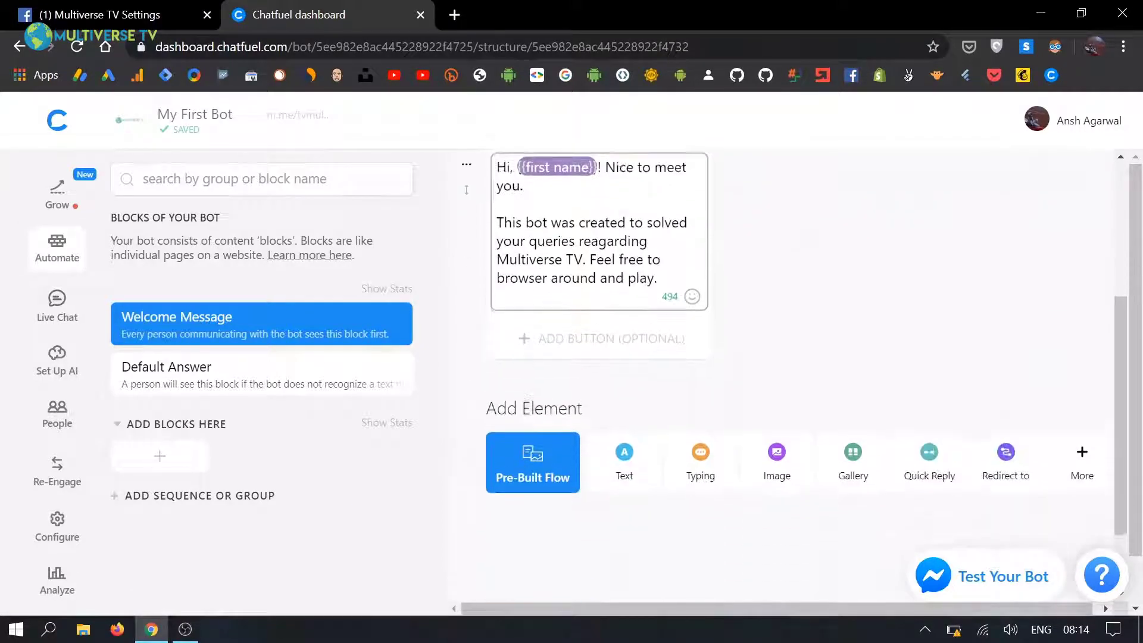
pyautogui.scroll(1, 592, 388)
pyautogui.scroll(3, 592, 388)
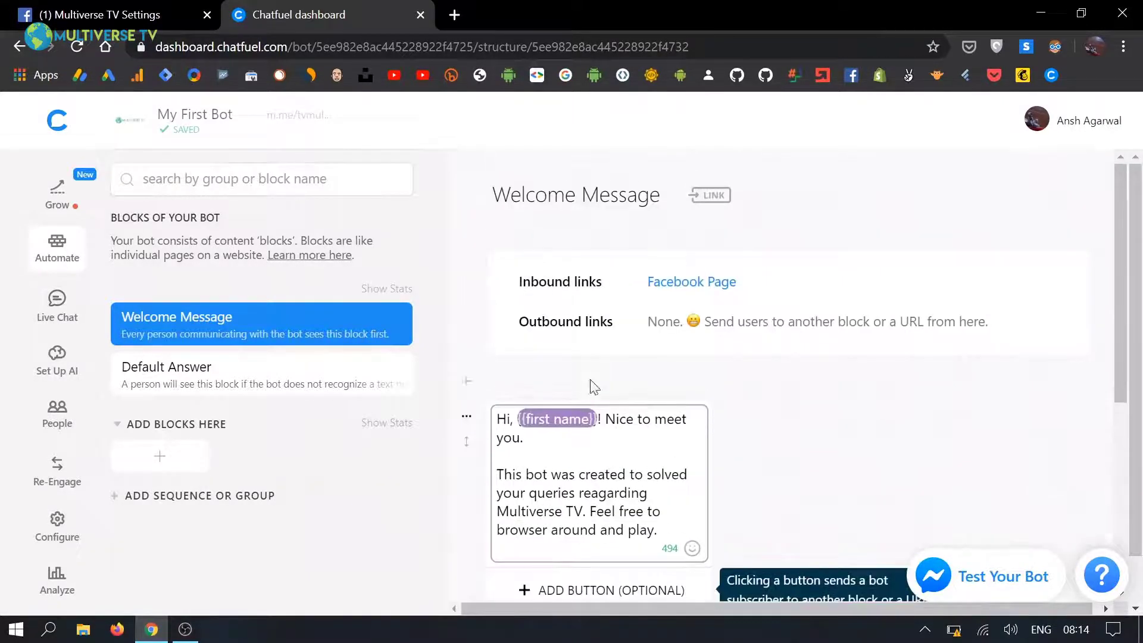
pyautogui.scroll(-4, 467, 441)
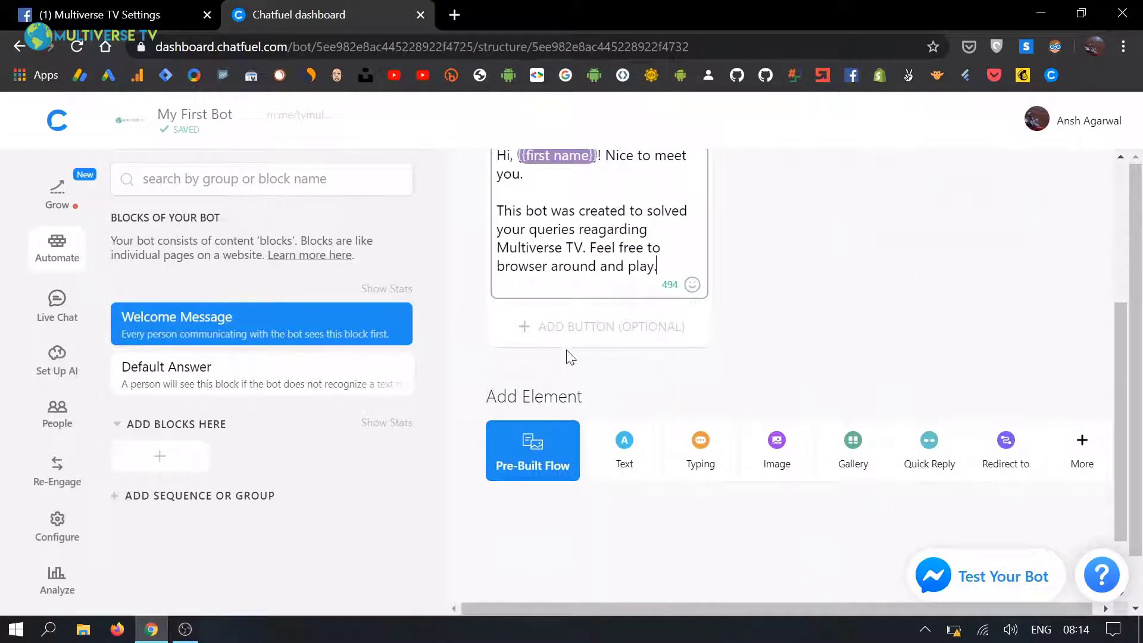
# - Try to add a "Watch videos" button to the welcome message that redirects to a block named "Youtube videos"
pyautogui.click(594, 345)
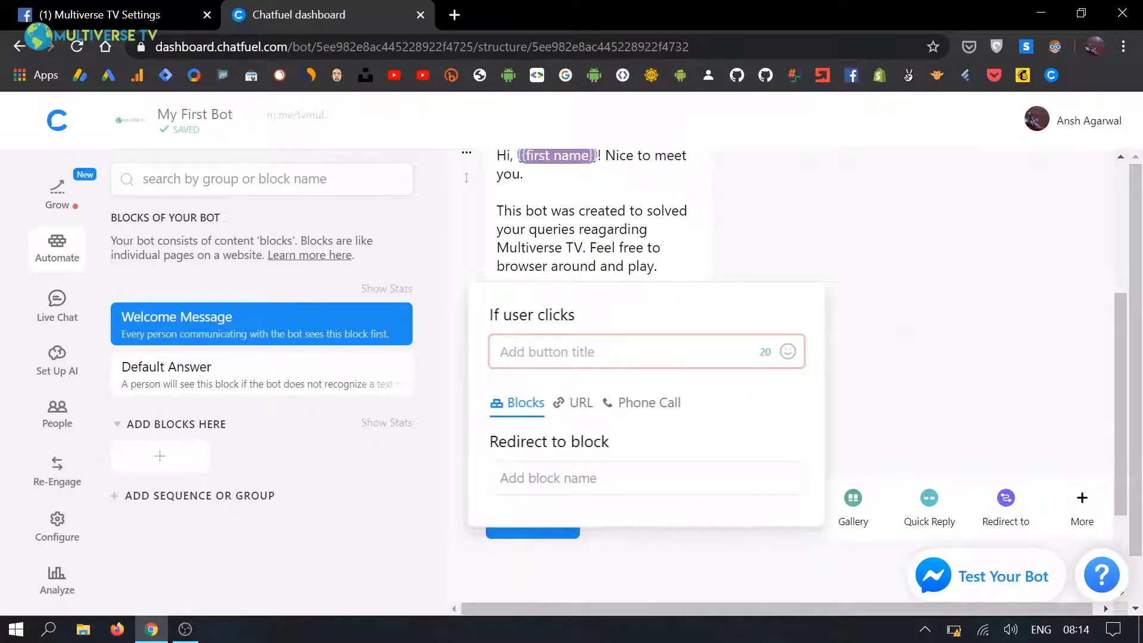
pyautogui.write('Watch')
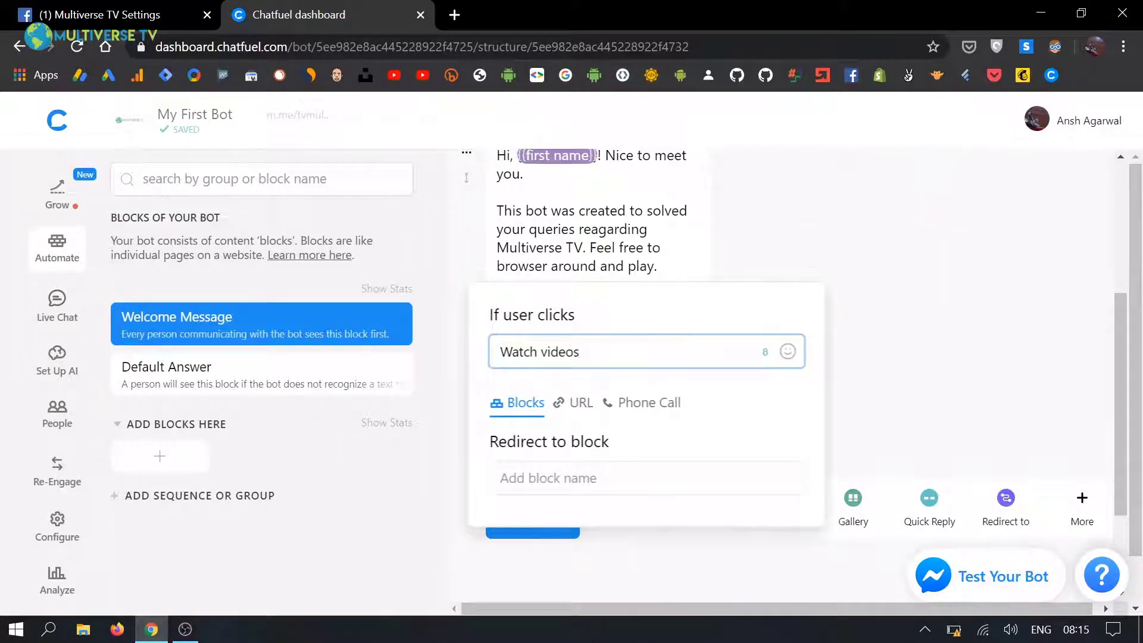
pyautogui.write(' videos')
pyautogui.press('Return')
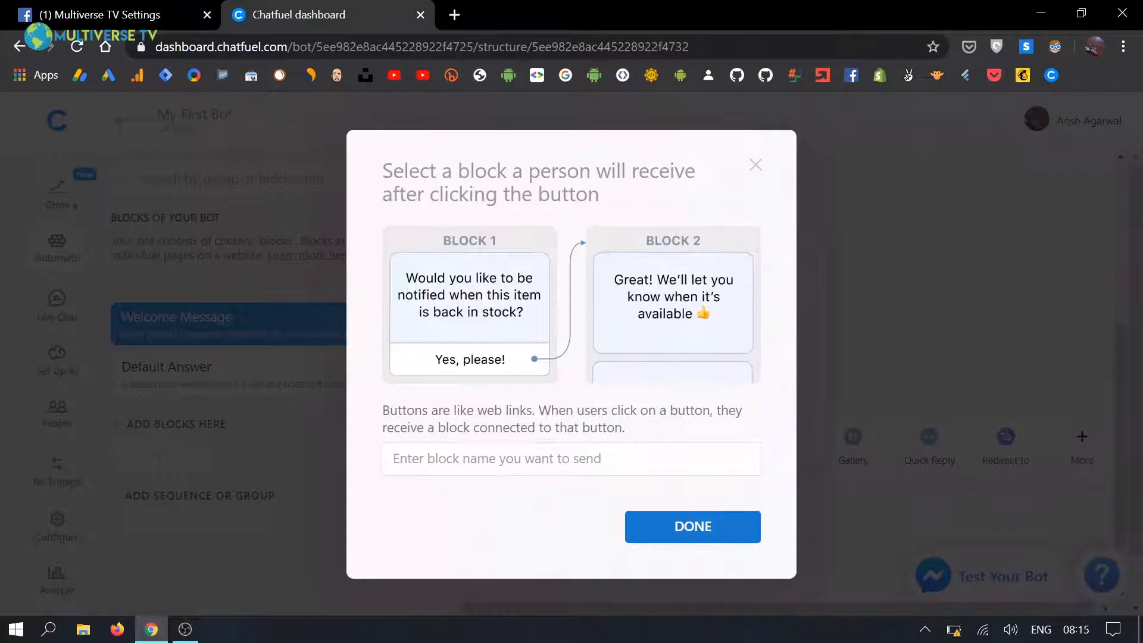
pyautogui.click(453, 459)
pyautogui.write('Youtube videos')
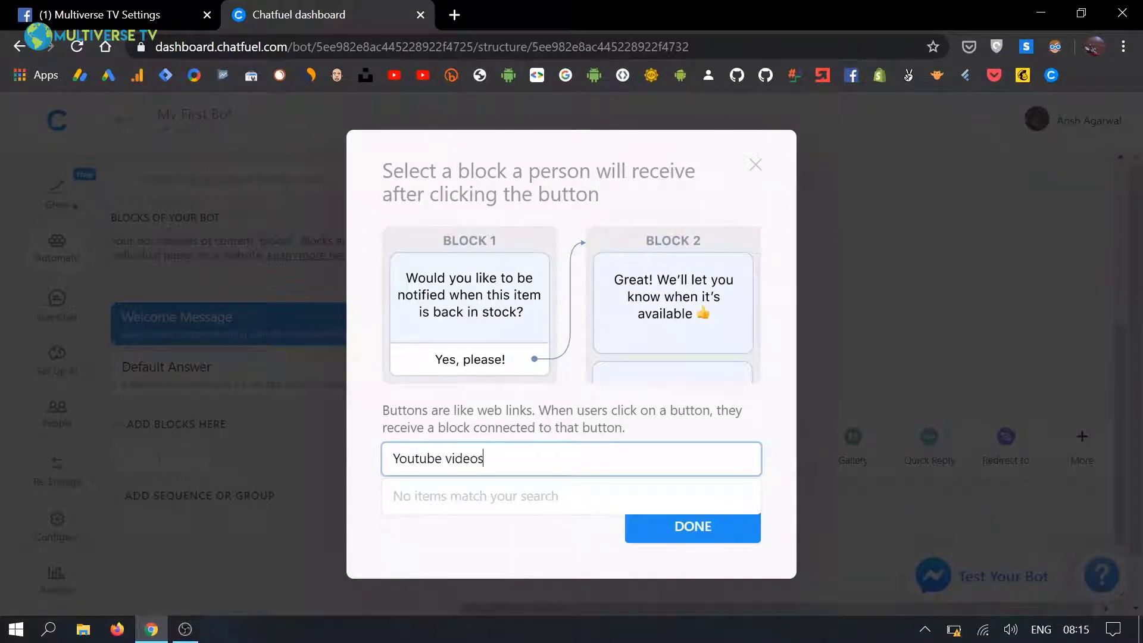
pyautogui.click(684, 527)
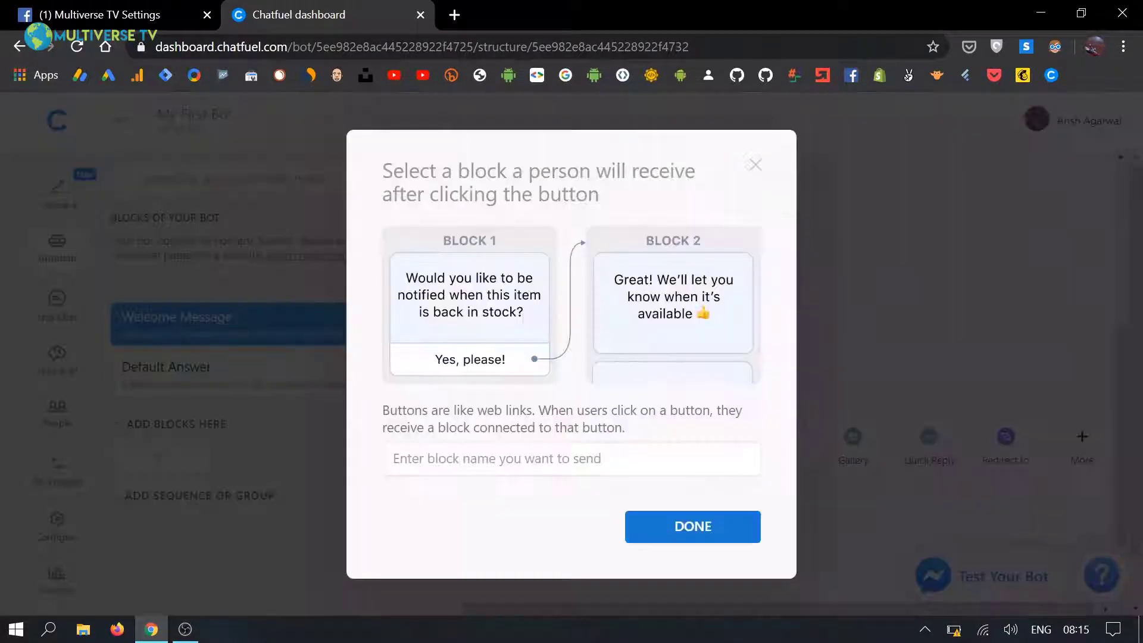
pyautogui.click(536, 458)
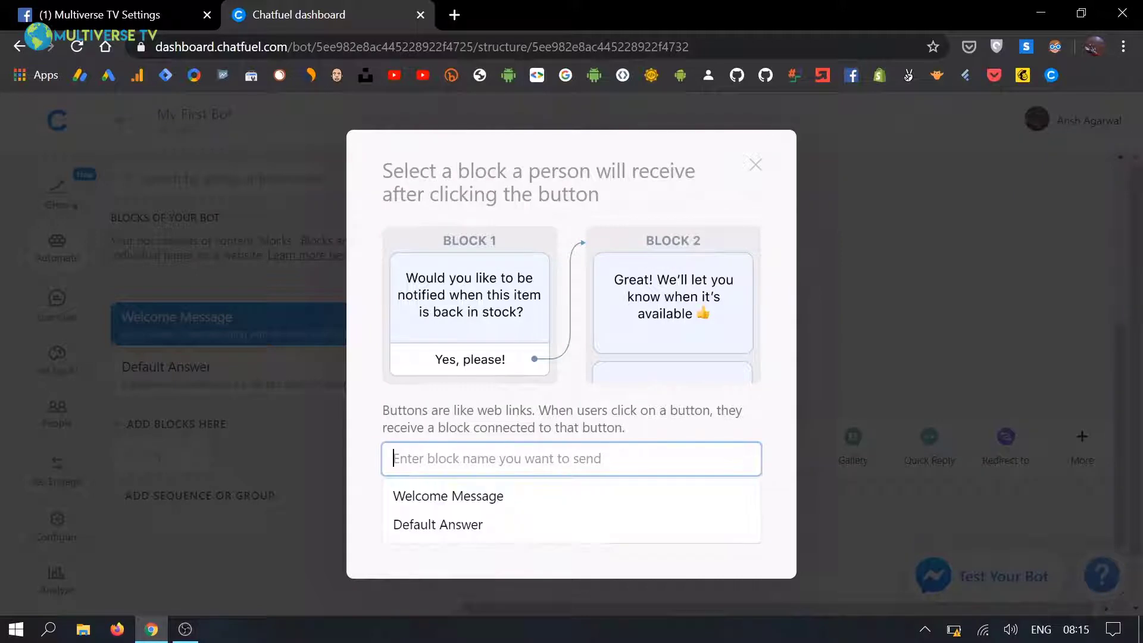
pyautogui.click(751, 168)
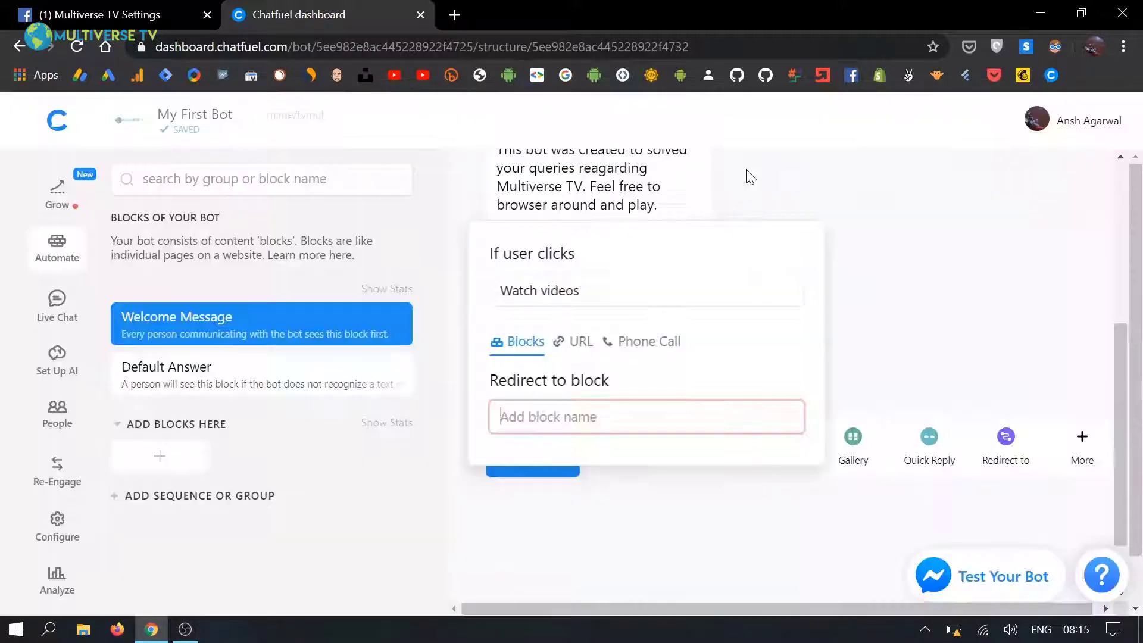
# - Create a new bot block and name it "YouTube videos"
pyautogui.click(174, 459)
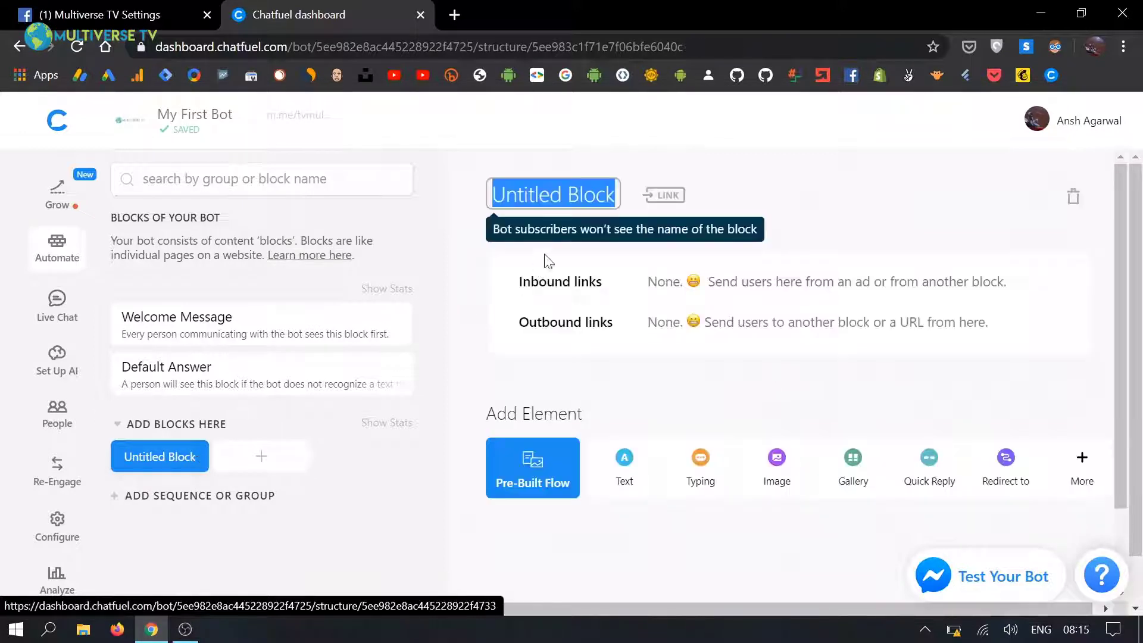
pyautogui.write('You')
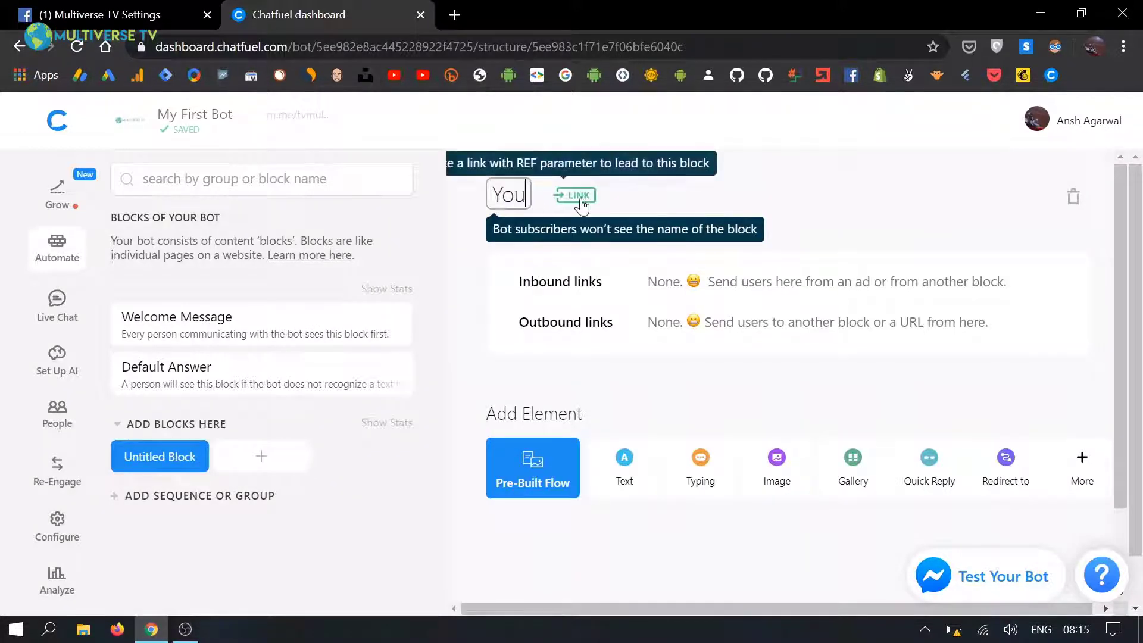
pyautogui.write('Tube videos')
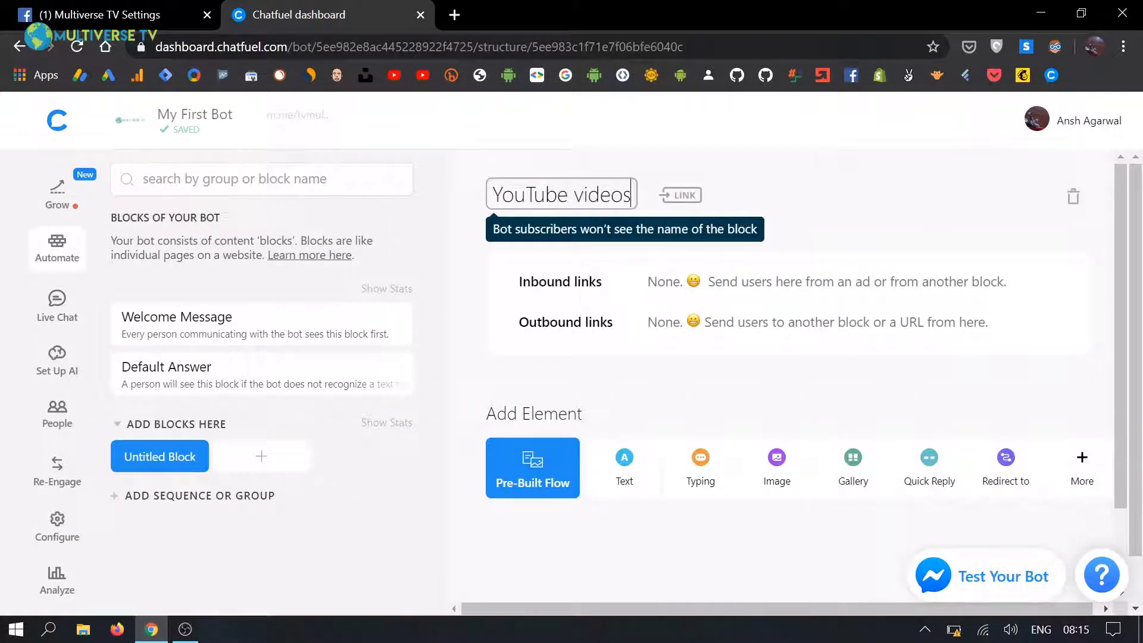
pyautogui.scroll(-1, 615, 359)
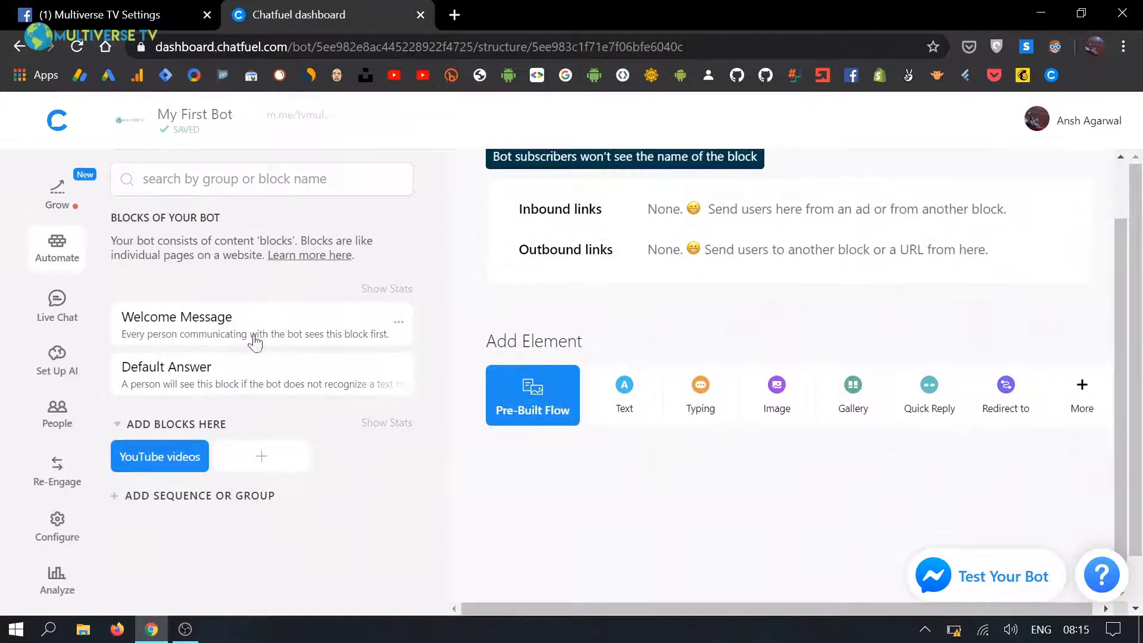
# - Add a "Watch videos" button to the welcome message that redirects to the YouTube videos block
pyautogui.click(217, 338)
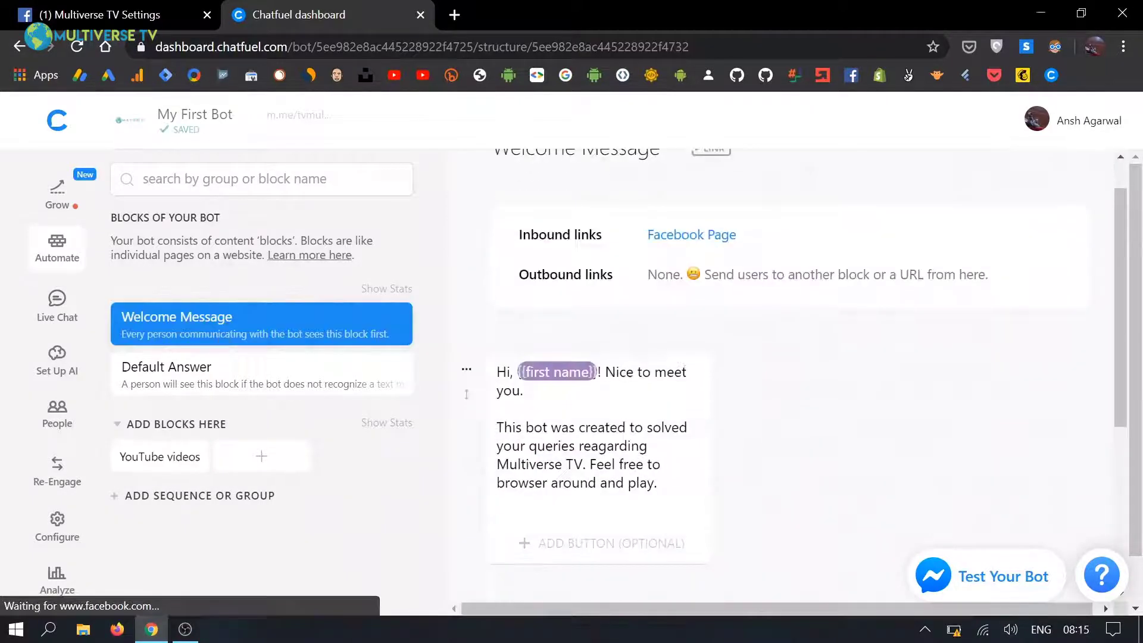
pyautogui.scroll(-3, 683, 402)
pyautogui.click(683, 401)
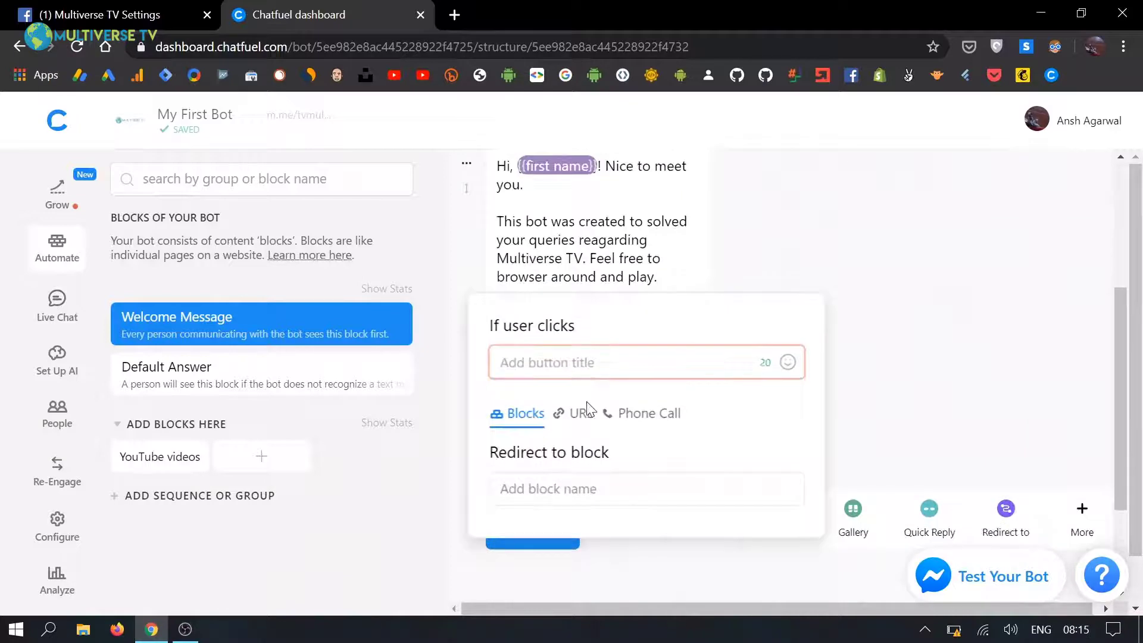
pyautogui.write('Wa')
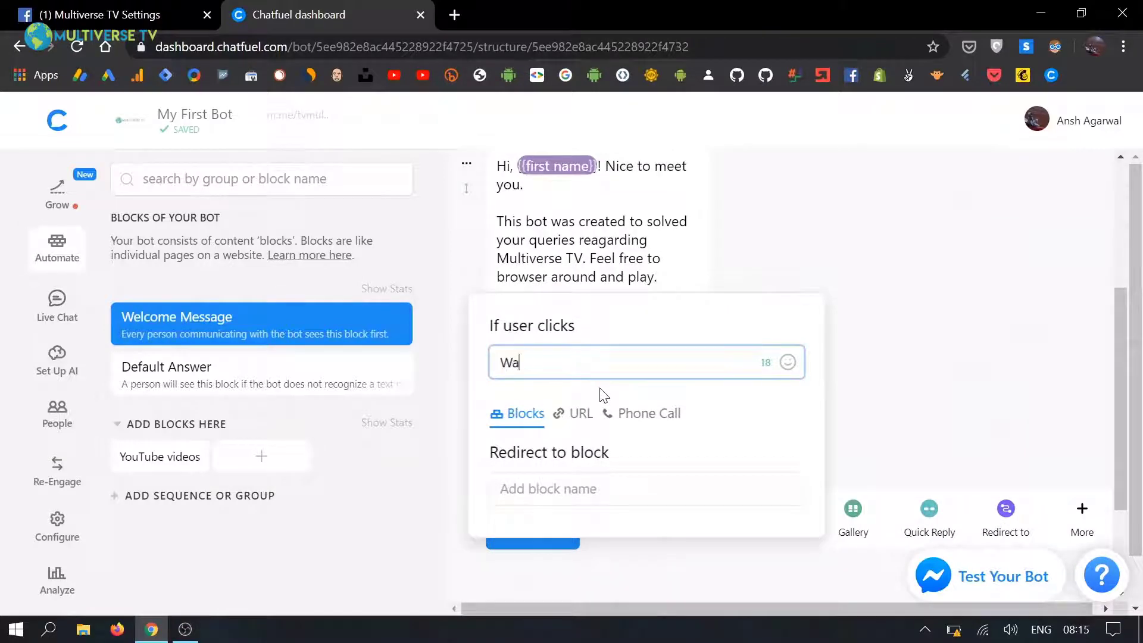
pyautogui.write('tch videos')
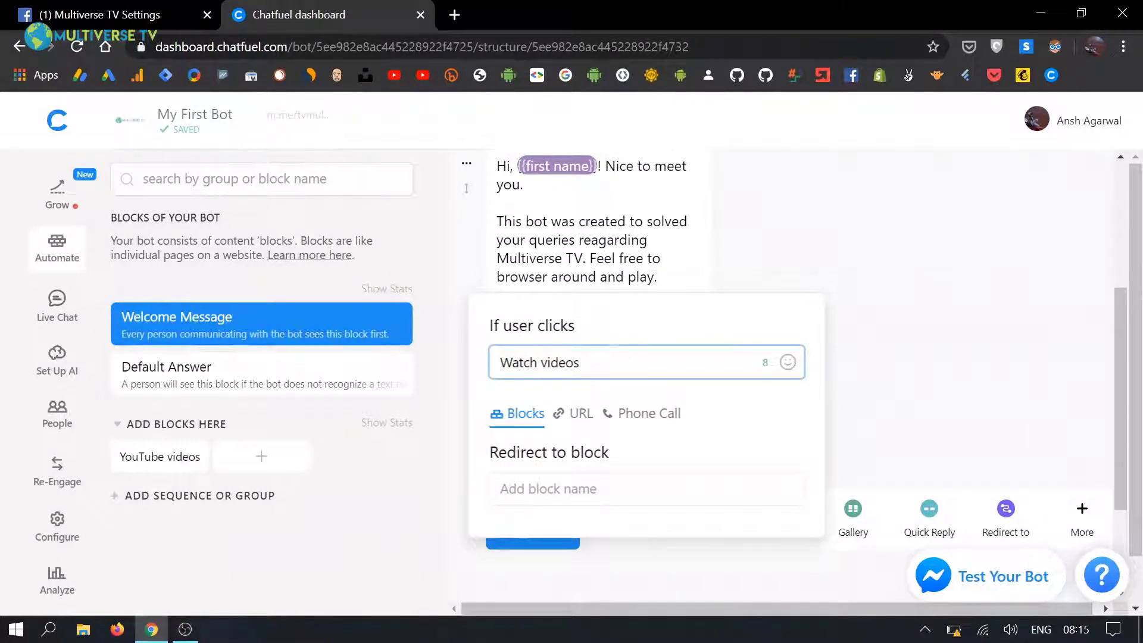
pyautogui.click(559, 491)
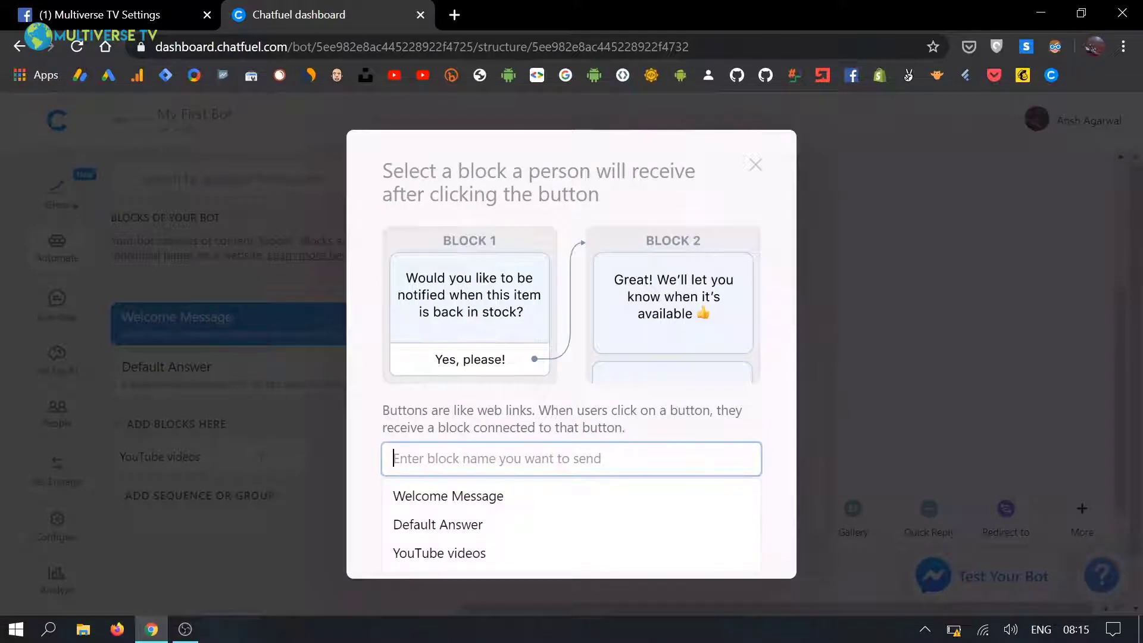
pyautogui.click(513, 554)
pyautogui.click(676, 535)
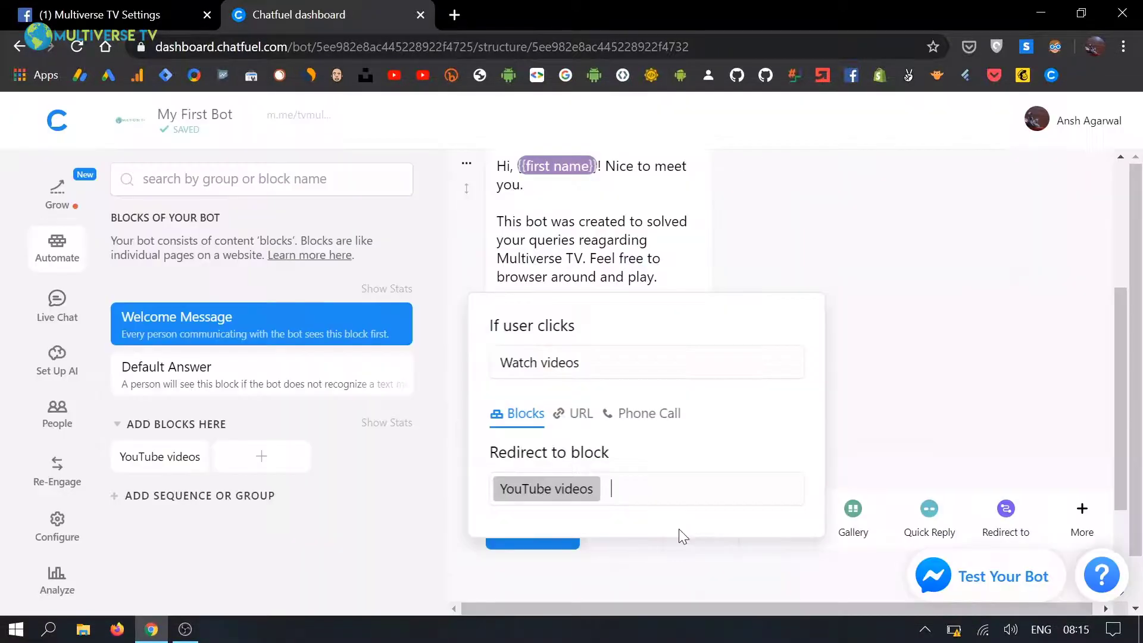
pyautogui.click(928, 285)
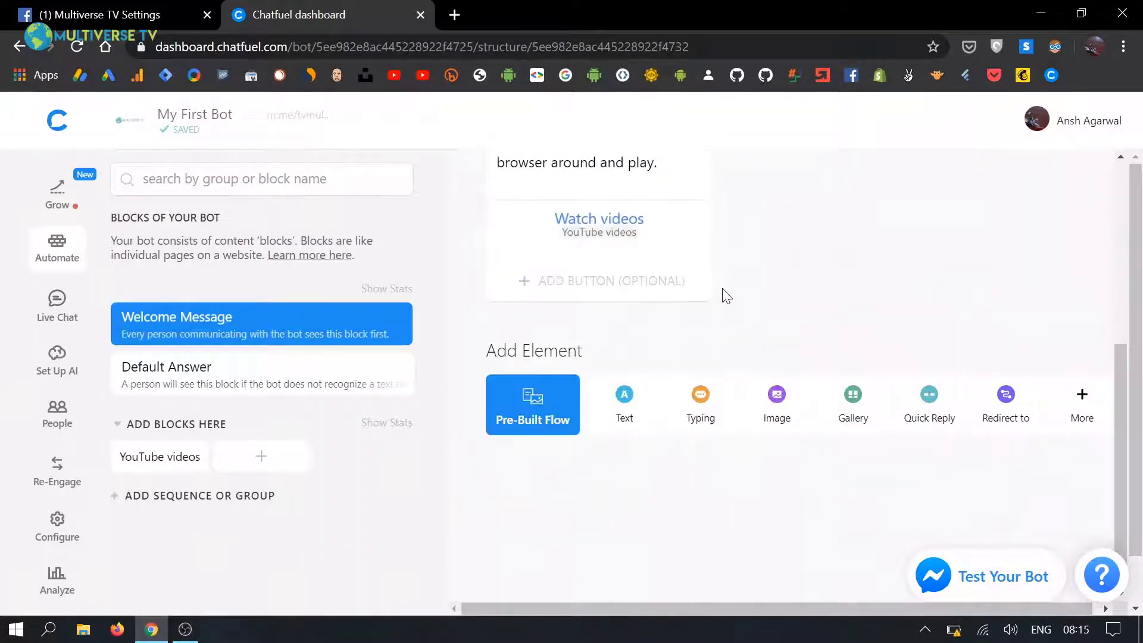
# - Add a text element reading "Choose from different playlists below" to the YouTube videos block
pyautogui.click(157, 458)
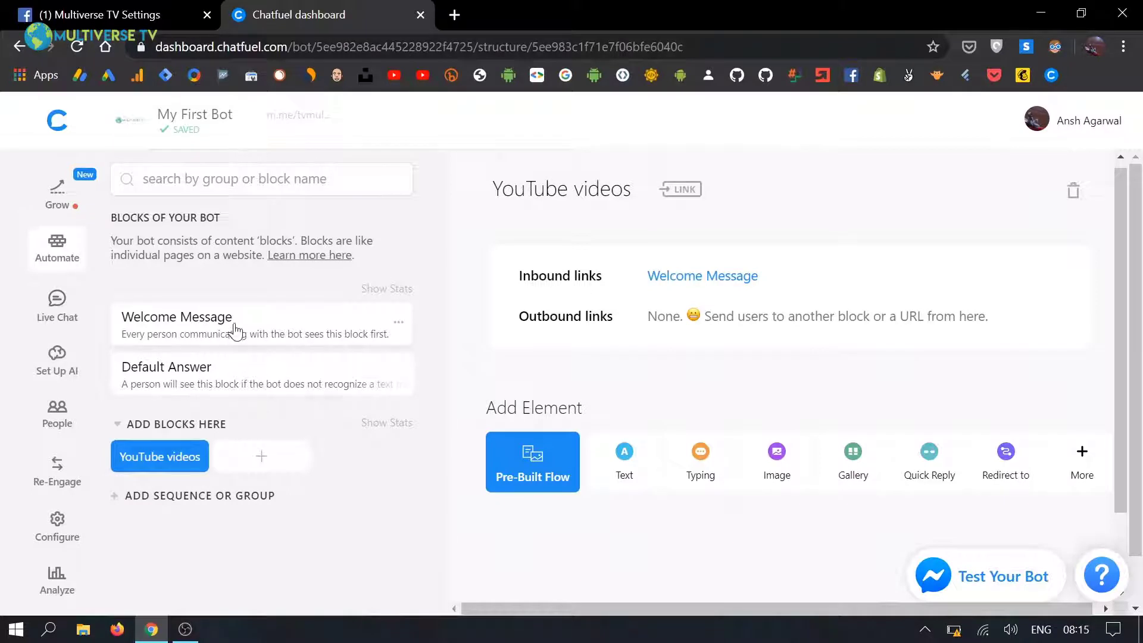
pyautogui.scroll(-2, 712, 402)
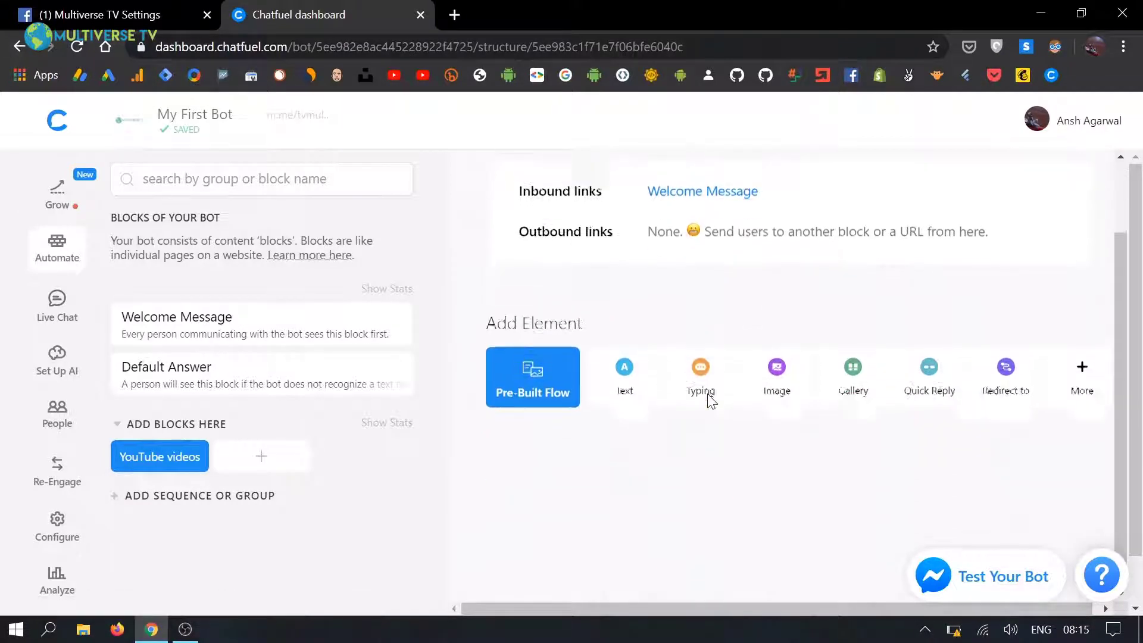
pyautogui.scroll(2, 711, 402)
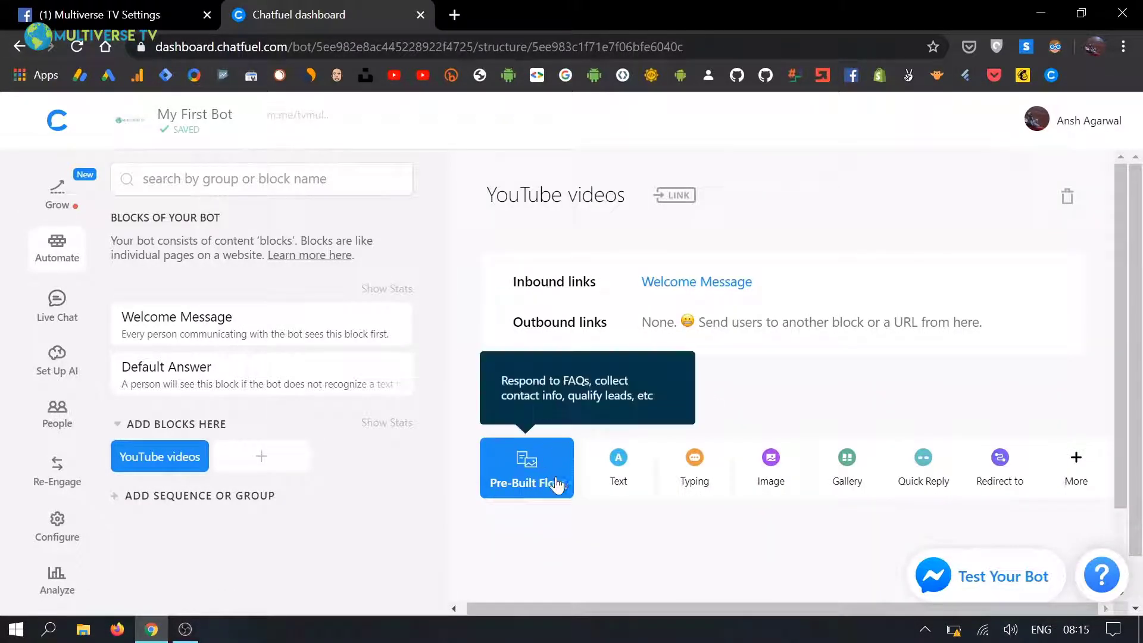
pyautogui.click(603, 480)
pyautogui.scroll(3, 610, 428)
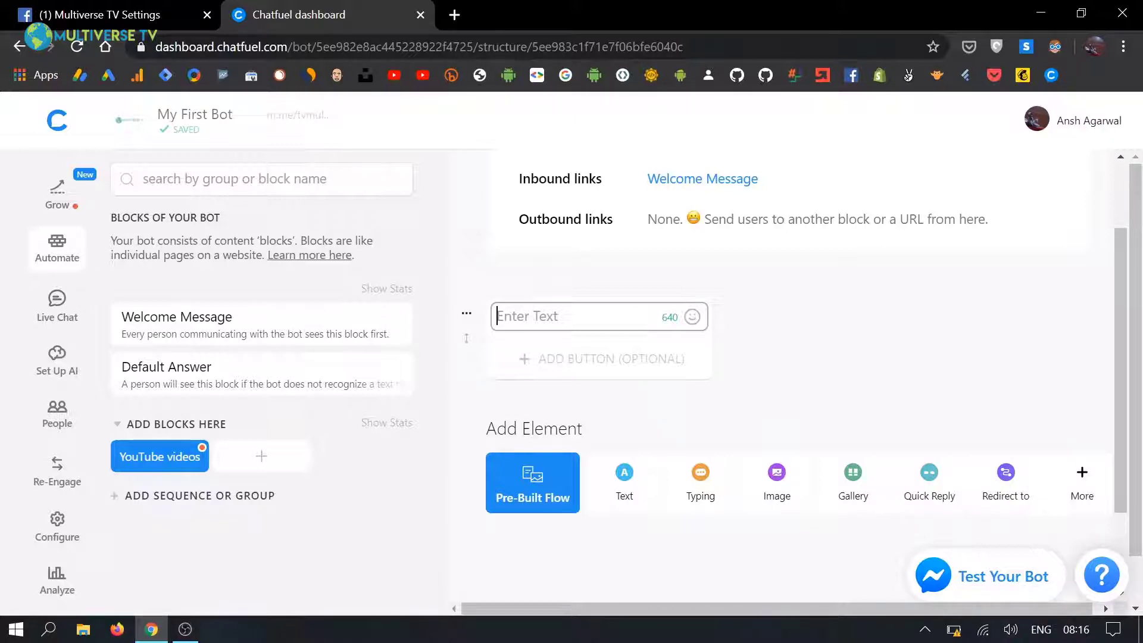
pyautogui.write('Choose from dif')
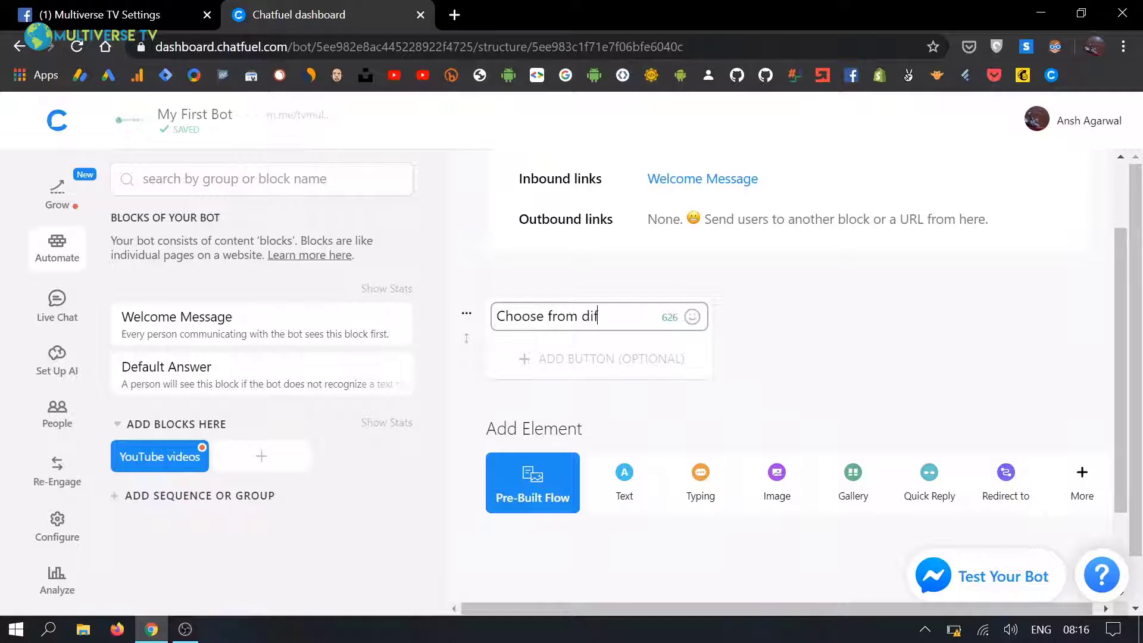
pyautogui.write('ferent play')
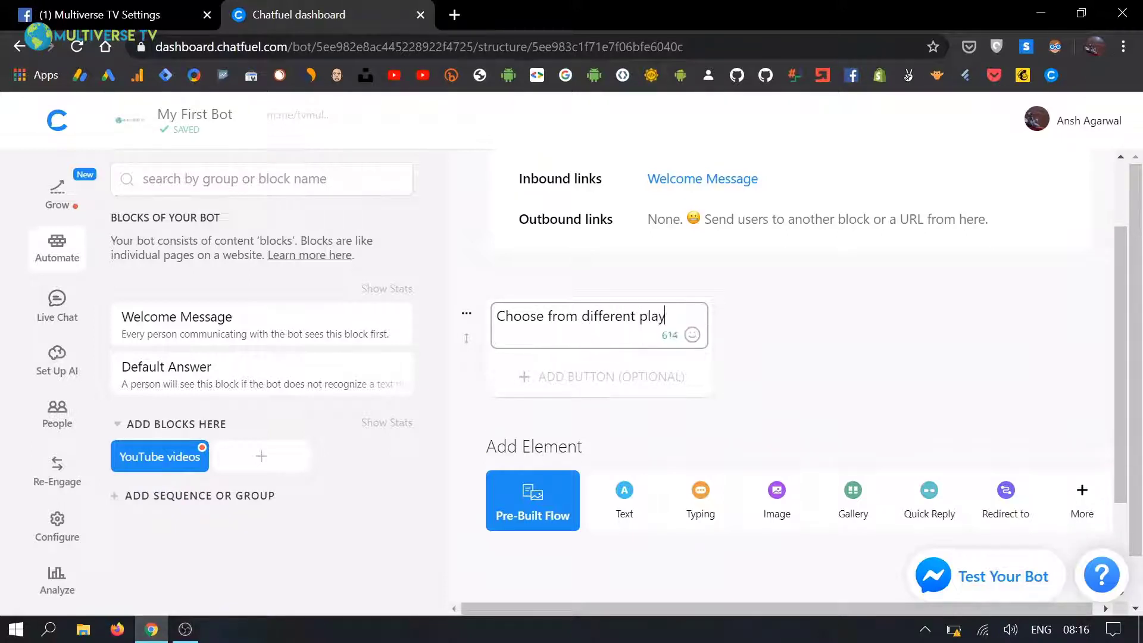
pyautogui.write('s')
pyautogui.press('BackSpace')
pyautogui.write('lists bel')
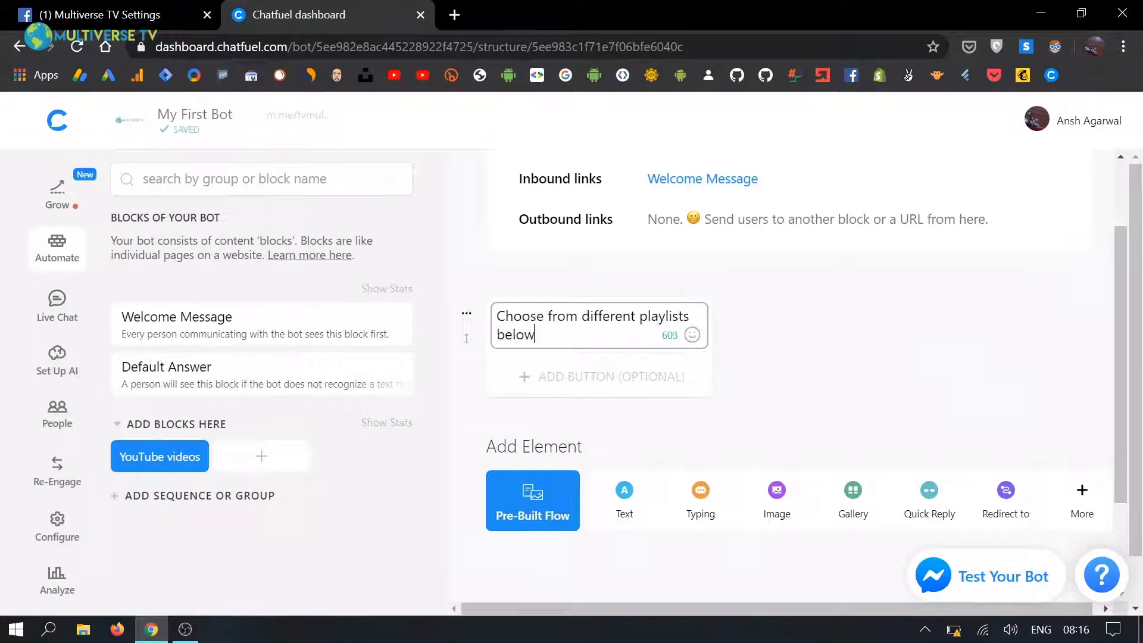
pyautogui.write('ow')
# - Add a button titled "Business" under the playlist text, set it to open a URL, and start the URL entry
pyautogui.click(558, 376)
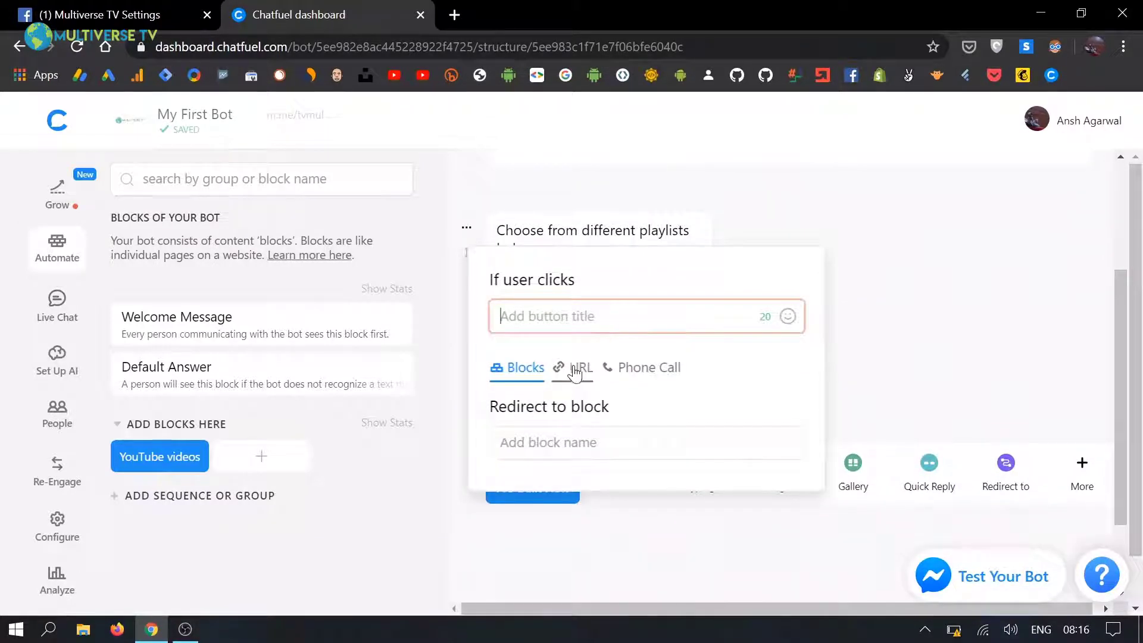
pyautogui.click(574, 374)
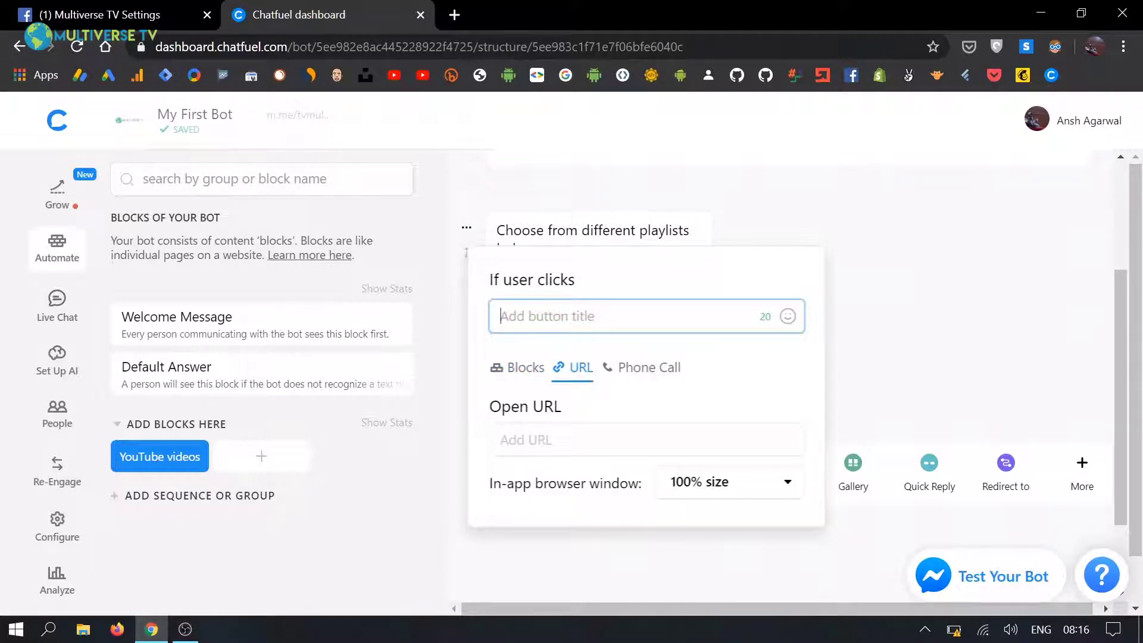
pyautogui.write('Business/')
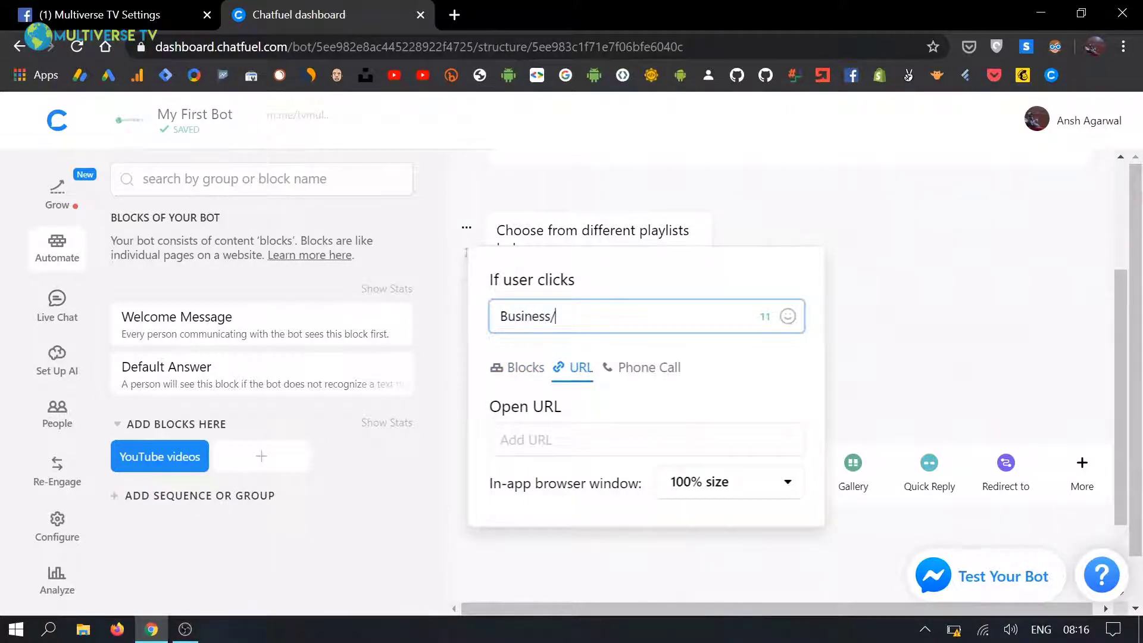
pyautogui.write('Entrepren')
pyautogui.press('BackSpace')
pyautogui.press('BackSpace')
pyautogui.press('BackSpace')
pyautogui.press('BackSpace')
pyautogui.click(523, 440)
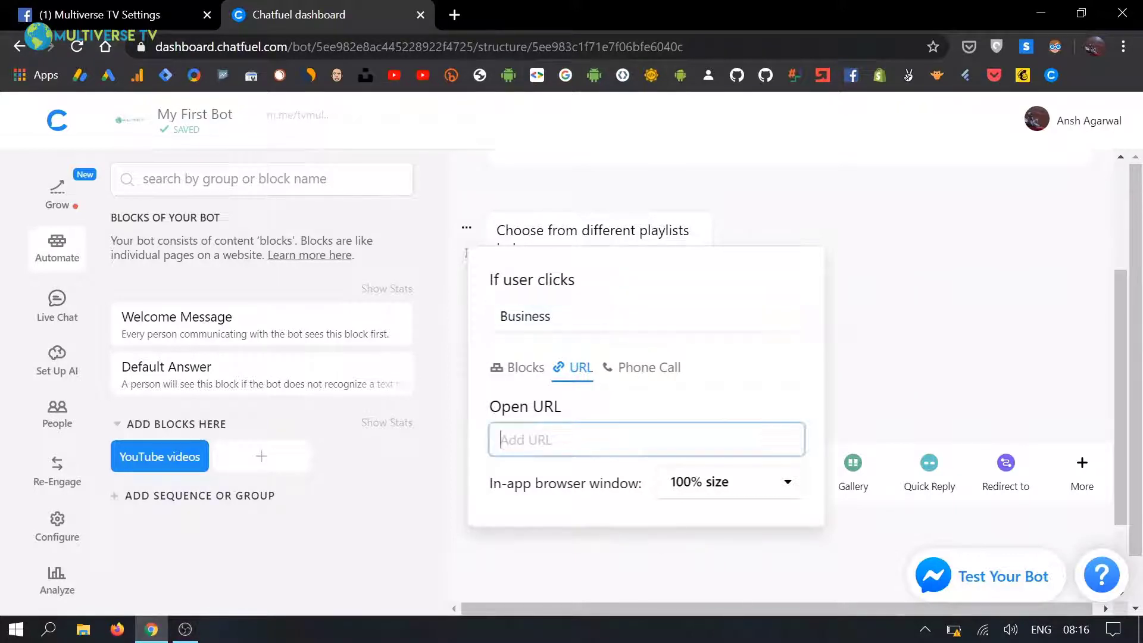
# - Open YouTube in a new browser tab and search for "Multiverse tv"
pyautogui.click(454, 15)
pyautogui.write('you')
pyautogui.press('Return')
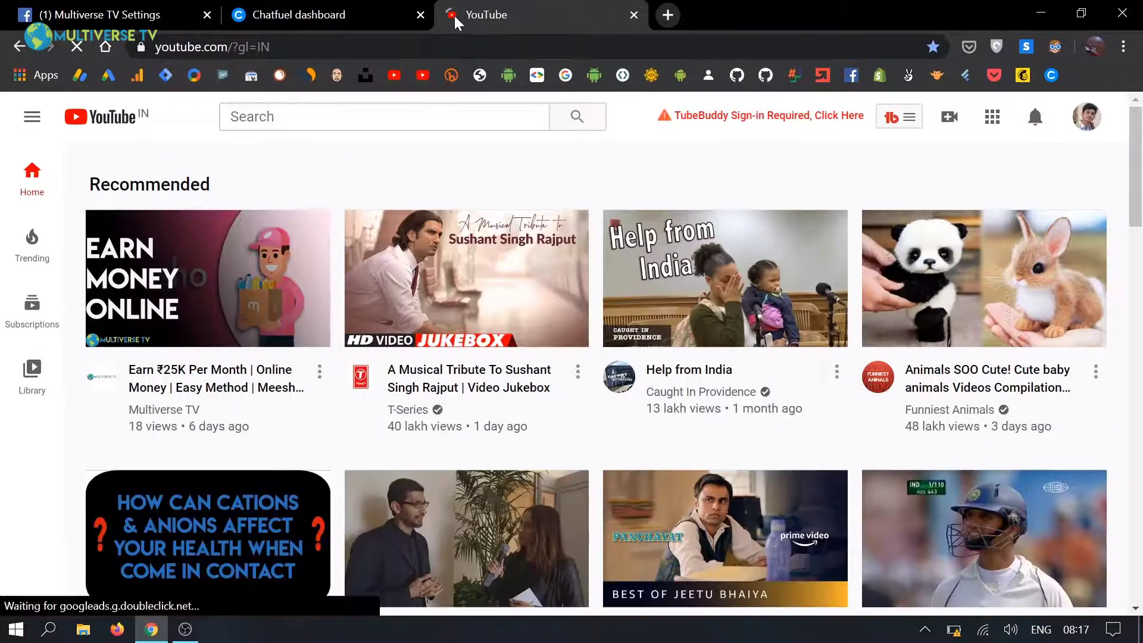
pyautogui.click(1087, 118)
pyautogui.click(384, 116)
pyautogui.write('Mu')
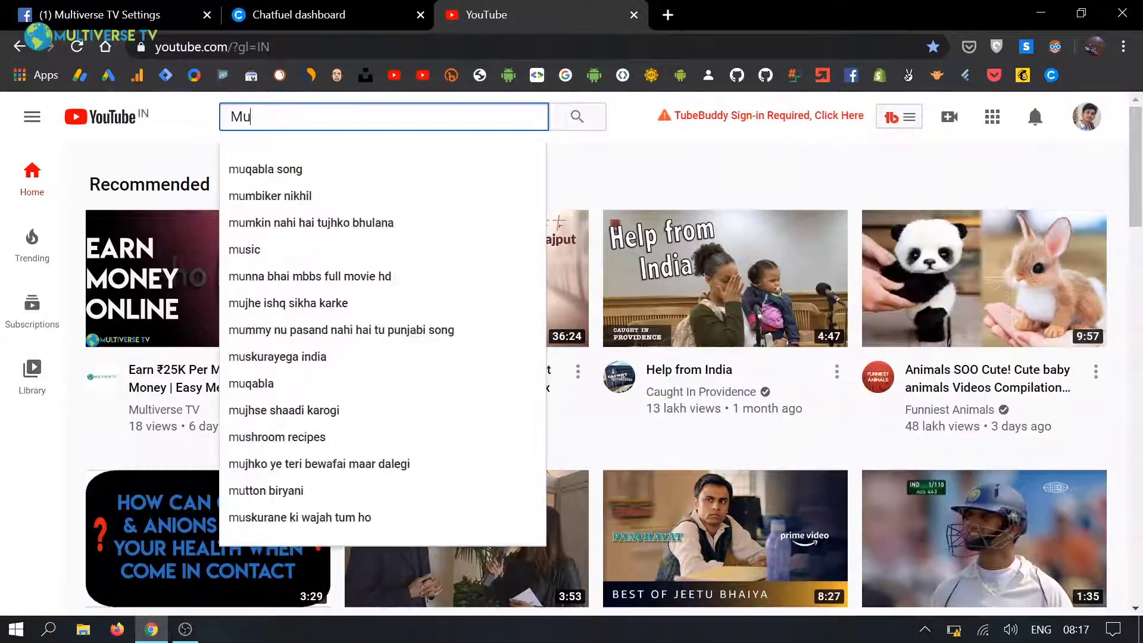
pyautogui.write('ltiverse tv')
pyautogui.press('Return')
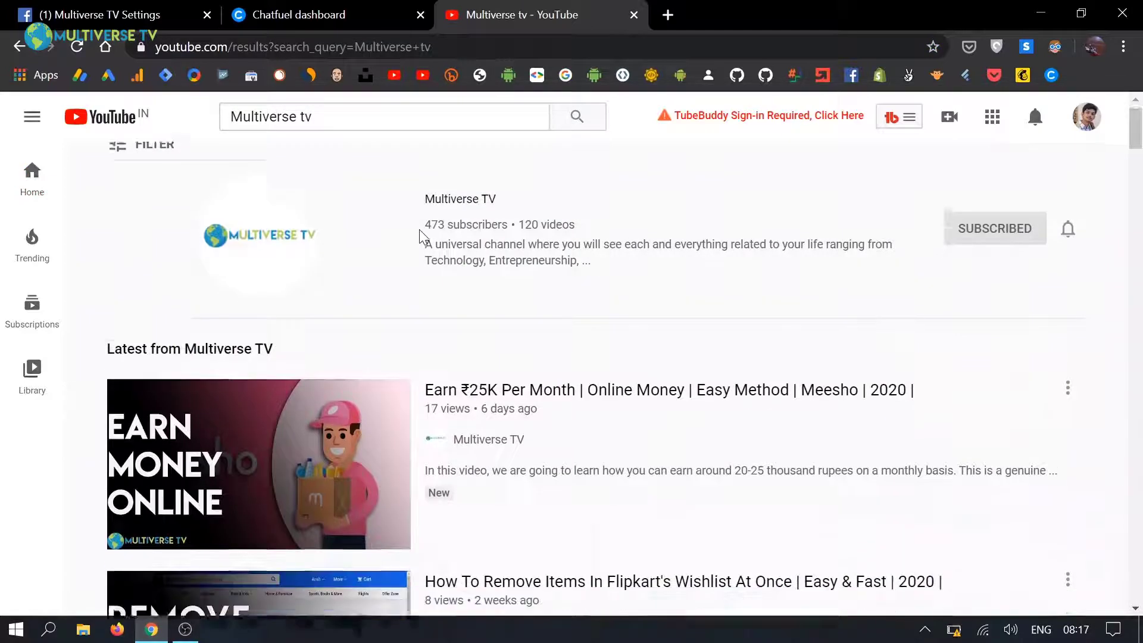
# - Open the full Business/Entrepreneurship playlist from the Multiverse TV channel's playlists
pyautogui.click(278, 232)
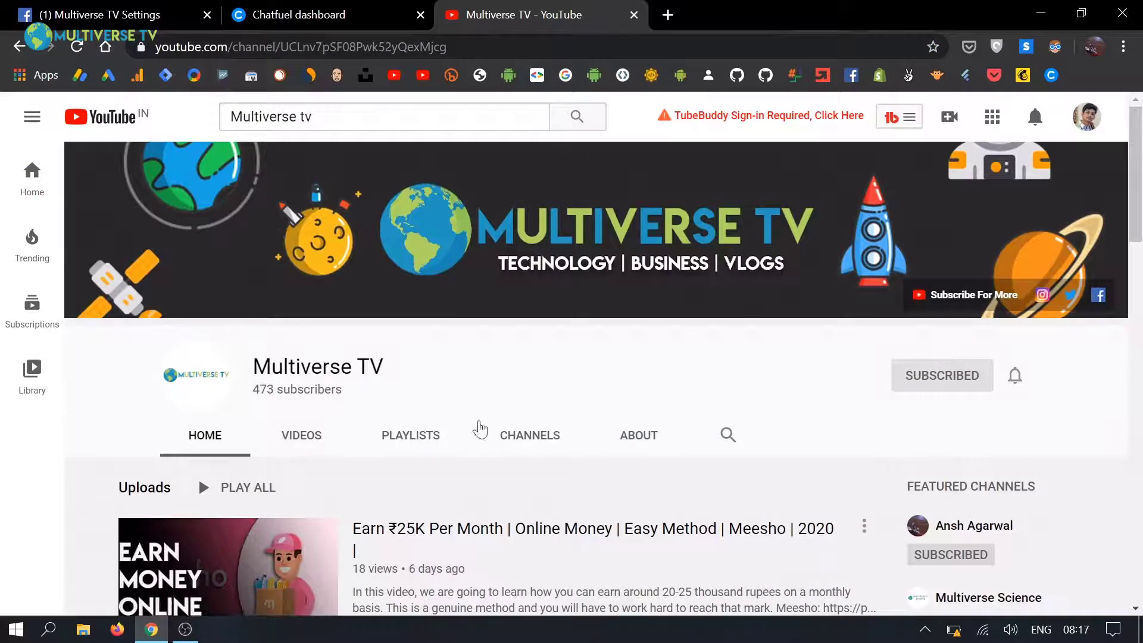
pyautogui.click(436, 438)
pyautogui.scroll(-3, 436, 439)
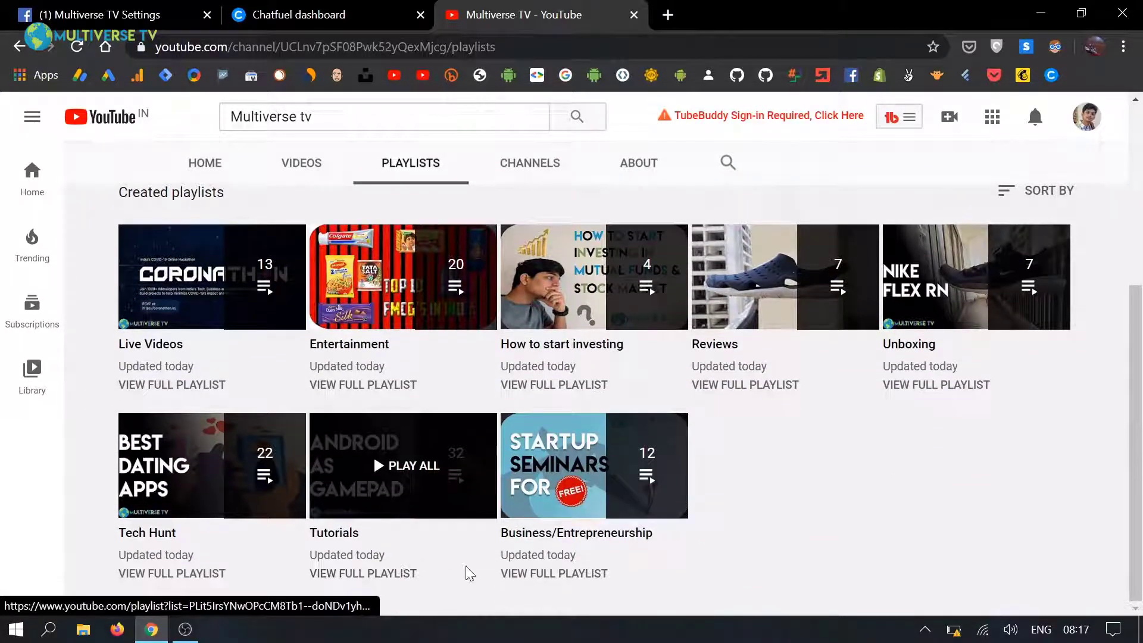
pyautogui.click(541, 575)
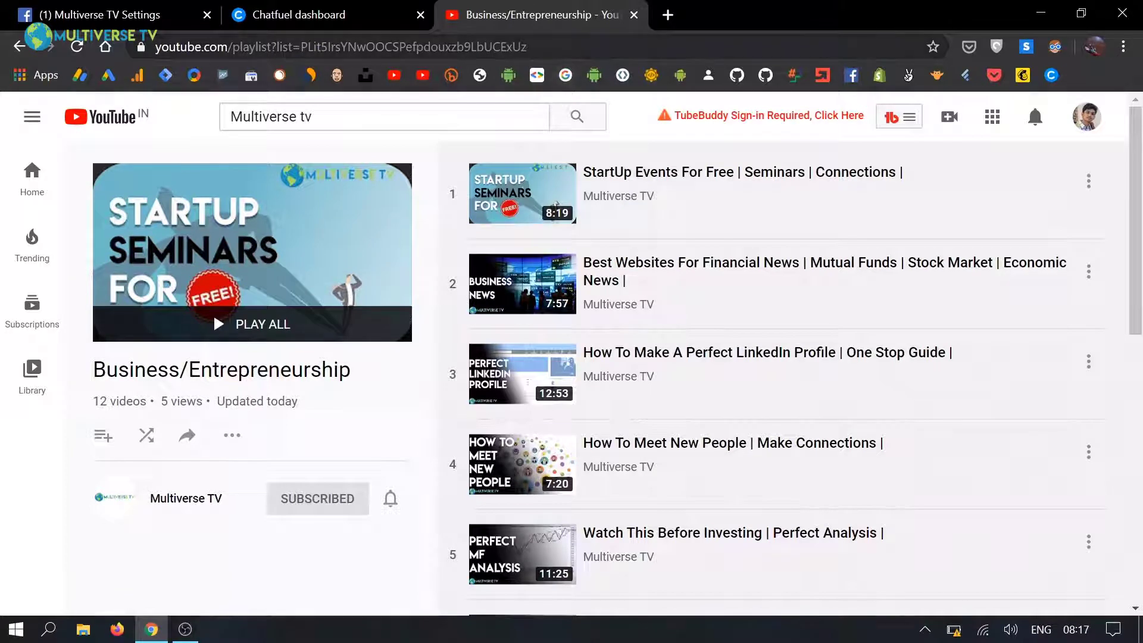
# - Copy the Business/Entrepreneurship playlist's link from YouTube and set it as the Business button's URL in Chatfuel
pyautogui.click(357, 46)
pyautogui.hotkey('ctrl', 'c')
pyautogui.click(322, 14)
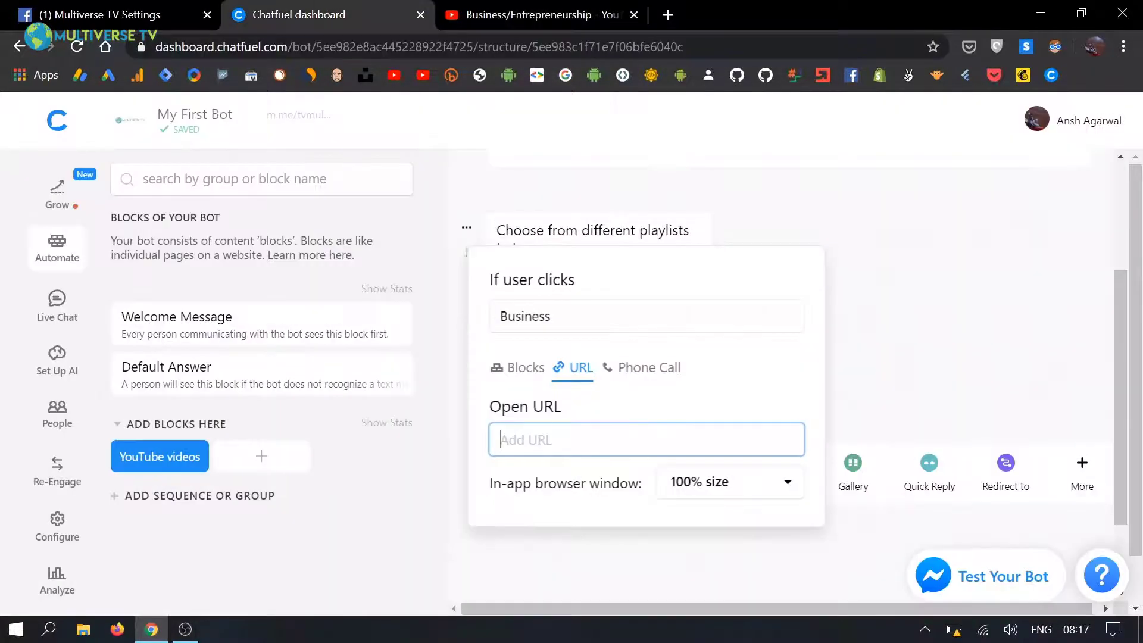
pyautogui.hotkey('ctrl', 'v')
pyautogui.scroll(-2, 826, 364)
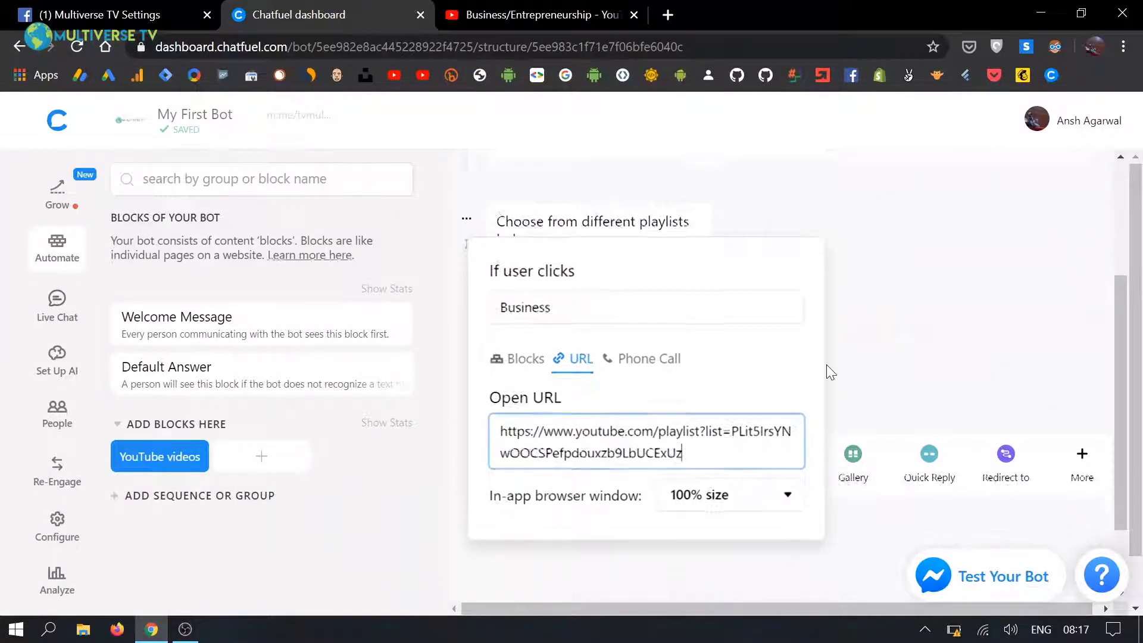
pyautogui.scroll(2, 679, 303)
pyautogui.click(714, 344)
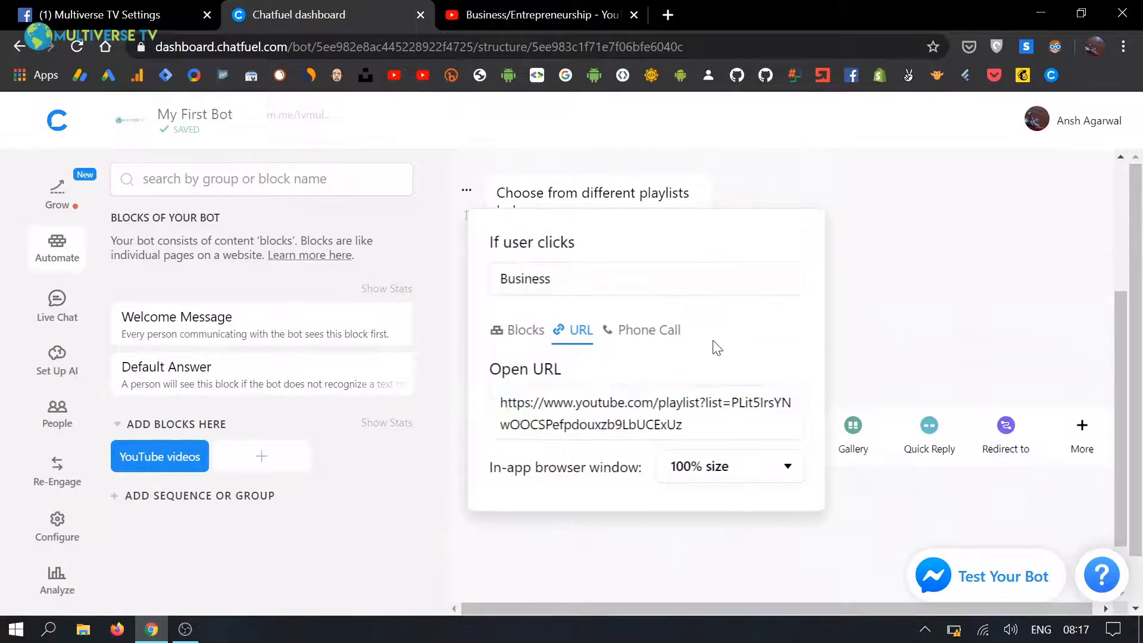
pyautogui.click(845, 322)
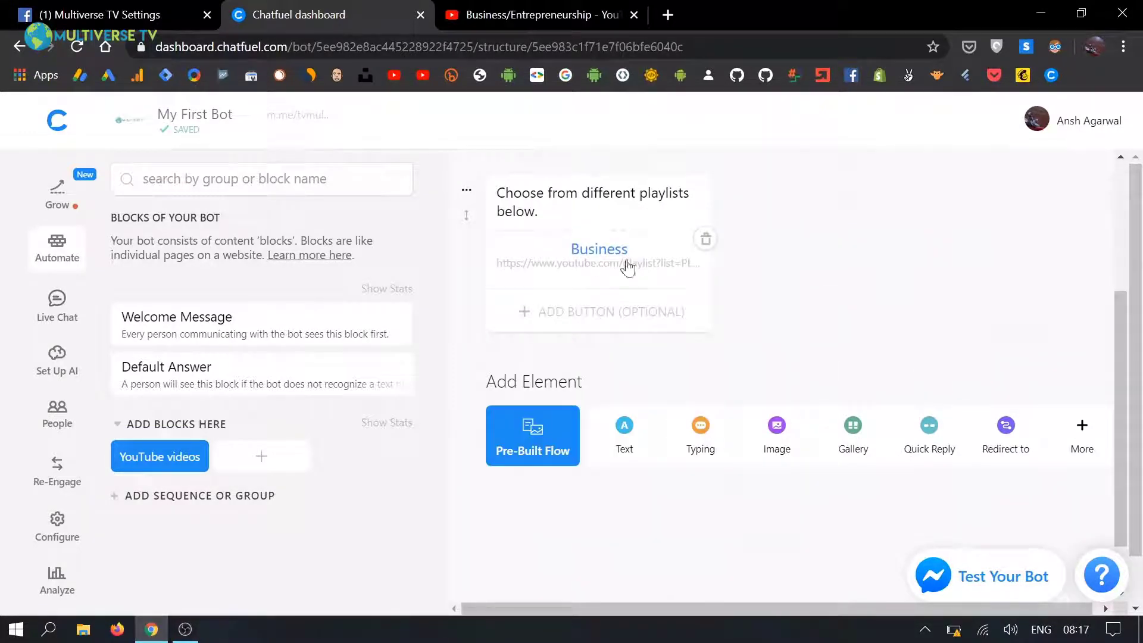
# - Add a second button titled "Tutorials" under the playlist text and set it to open a URL
pyautogui.click(591, 334)
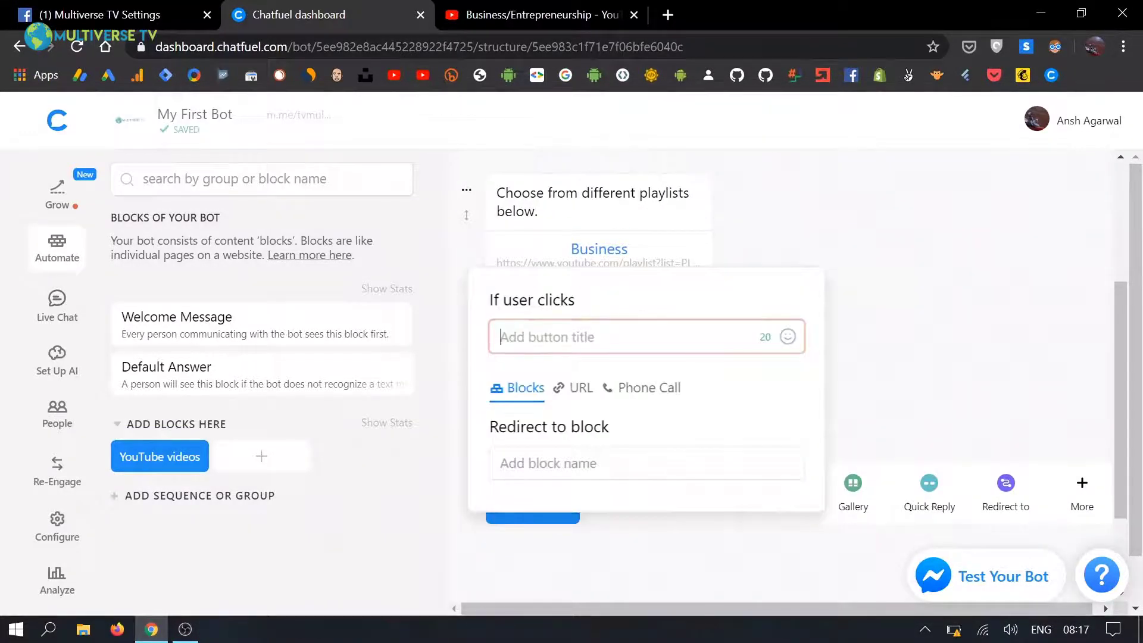
pyautogui.write('Tutorials')
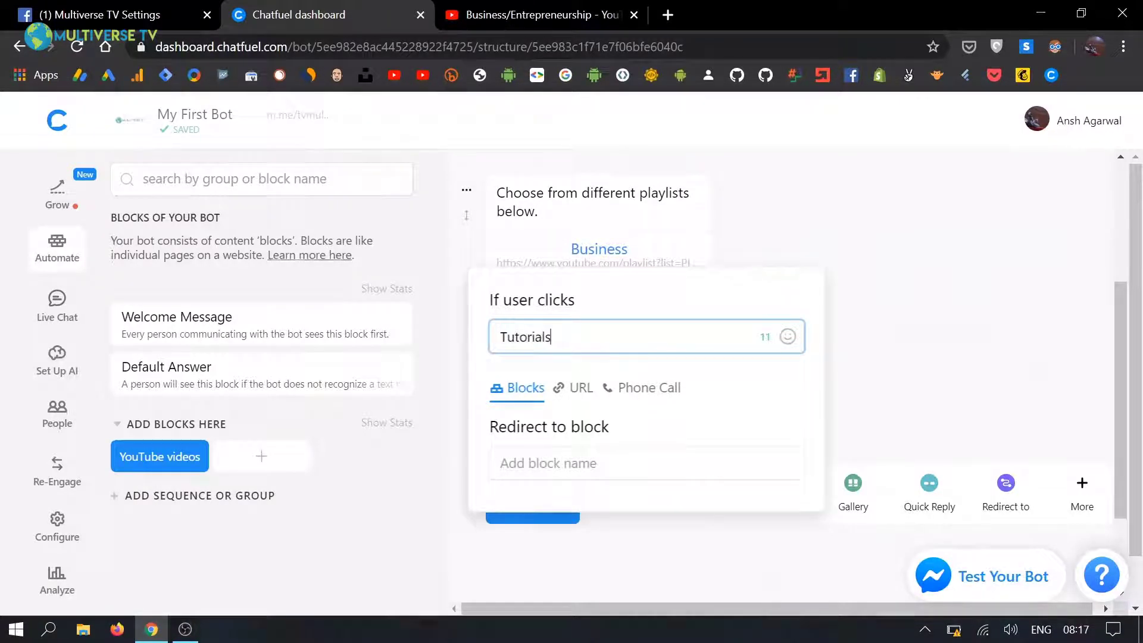
pyautogui.click(573, 387)
# - Switch to YouTube and open the full Tutorials playlist from the Multiverse TV channel's playlists
pyautogui.click(536, 15)
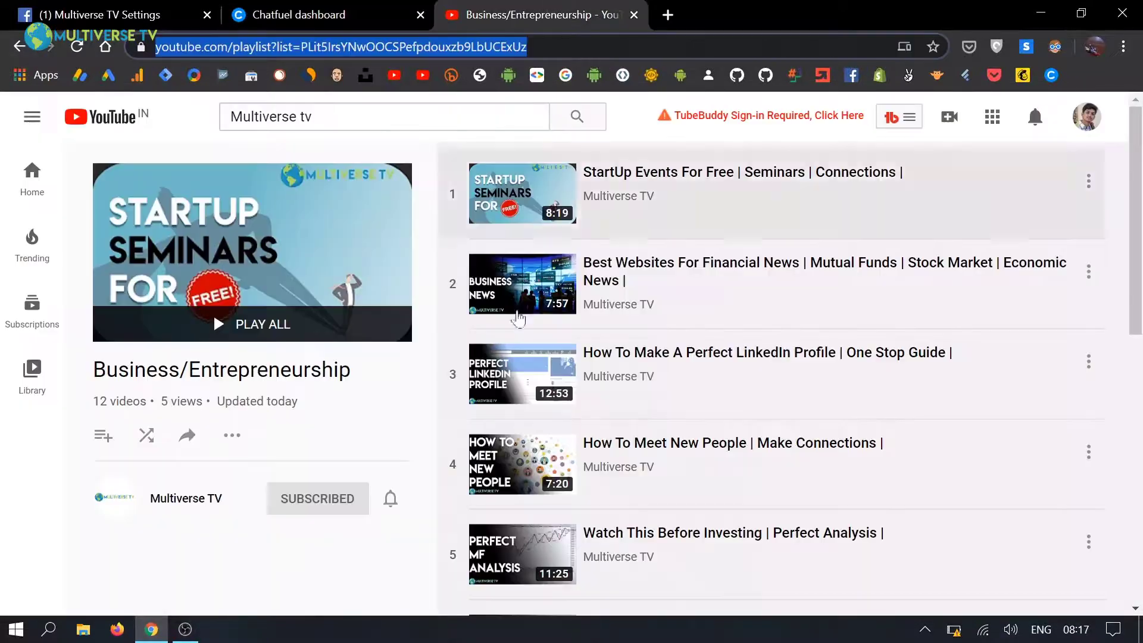
pyautogui.scroll(-2, 517, 333)
pyautogui.hscroll(-5, 197, 410)
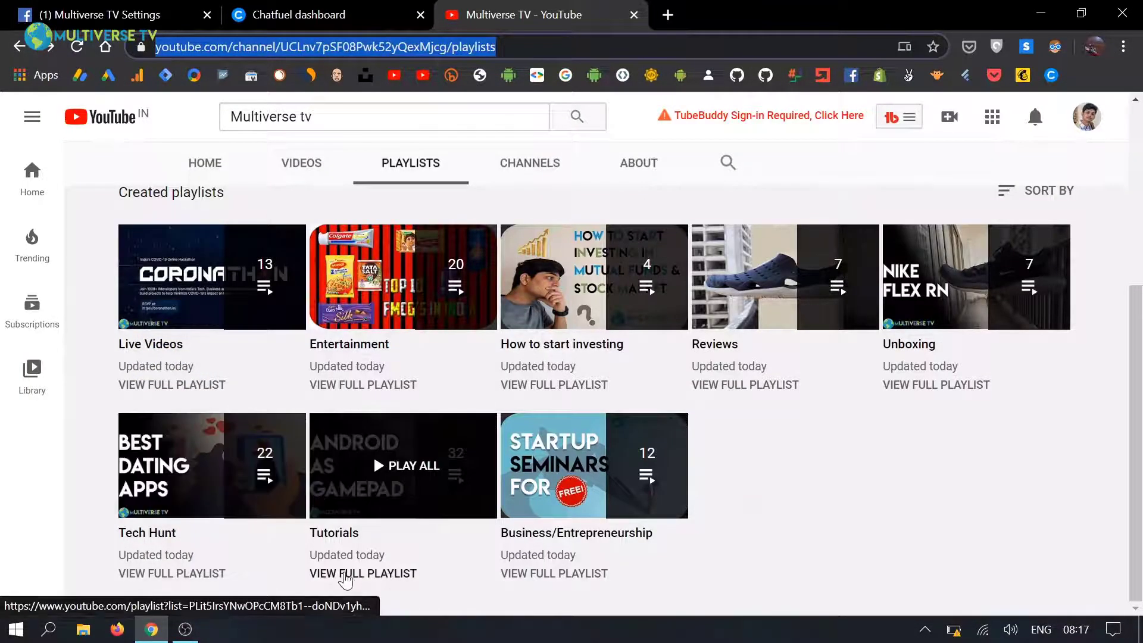
pyautogui.click(346, 573)
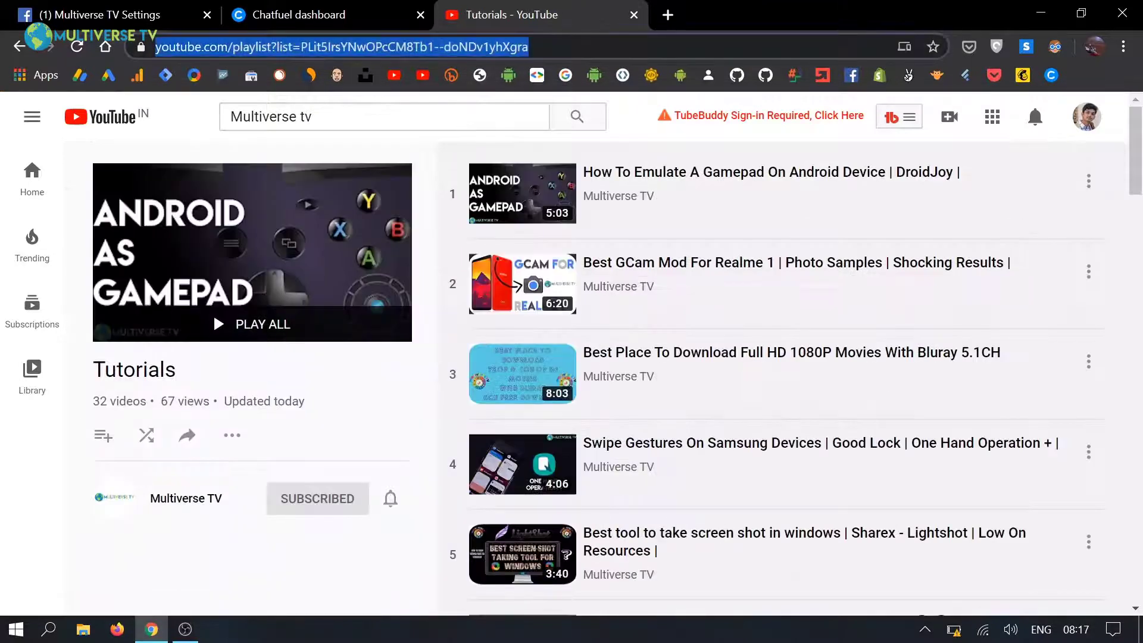
# - Return to Chatfuel and set the Tutorials button's URL to the Tutorials playlist link
pyautogui.click(405, 13)
pyautogui.click(535, 460)
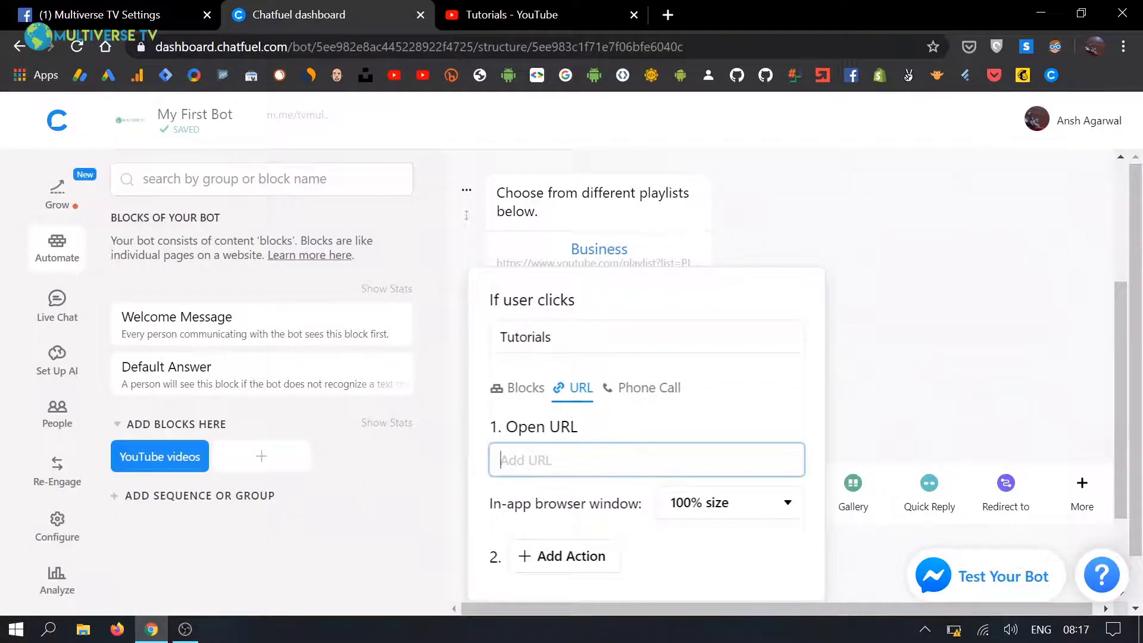
pyautogui.scroll(-2, 612, 475)
pyautogui.write('https://www.youtube.com/playlist?list=PLit5IrsYNwOPcCM8Tb1--doNDv1yhXgra')
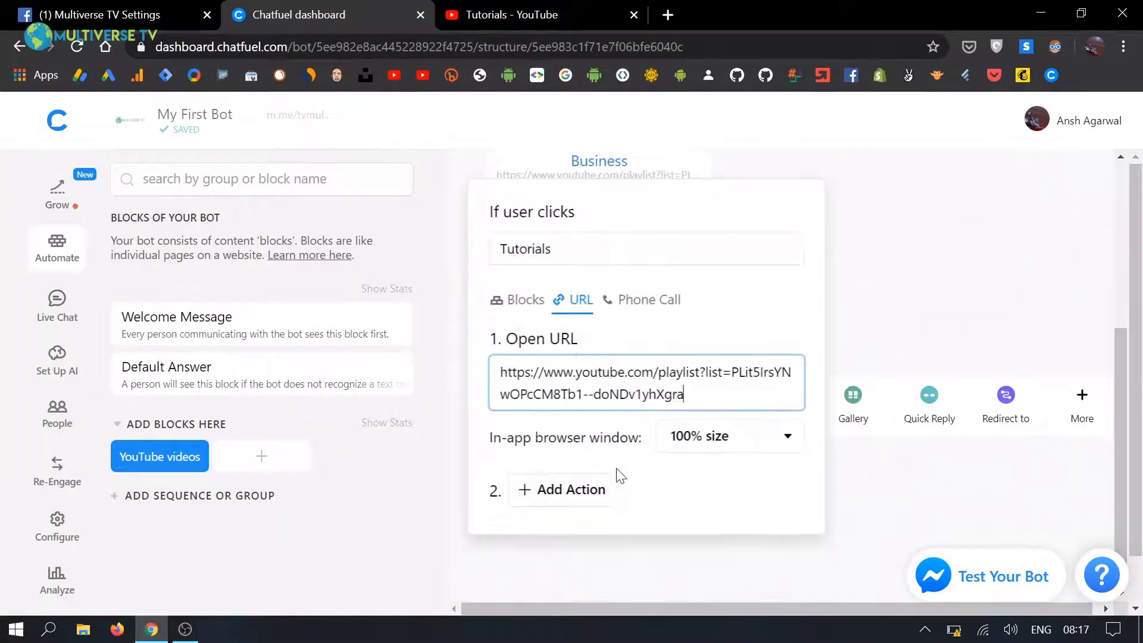
pyautogui.click(895, 262)
pyautogui.scroll(2, 842, 262)
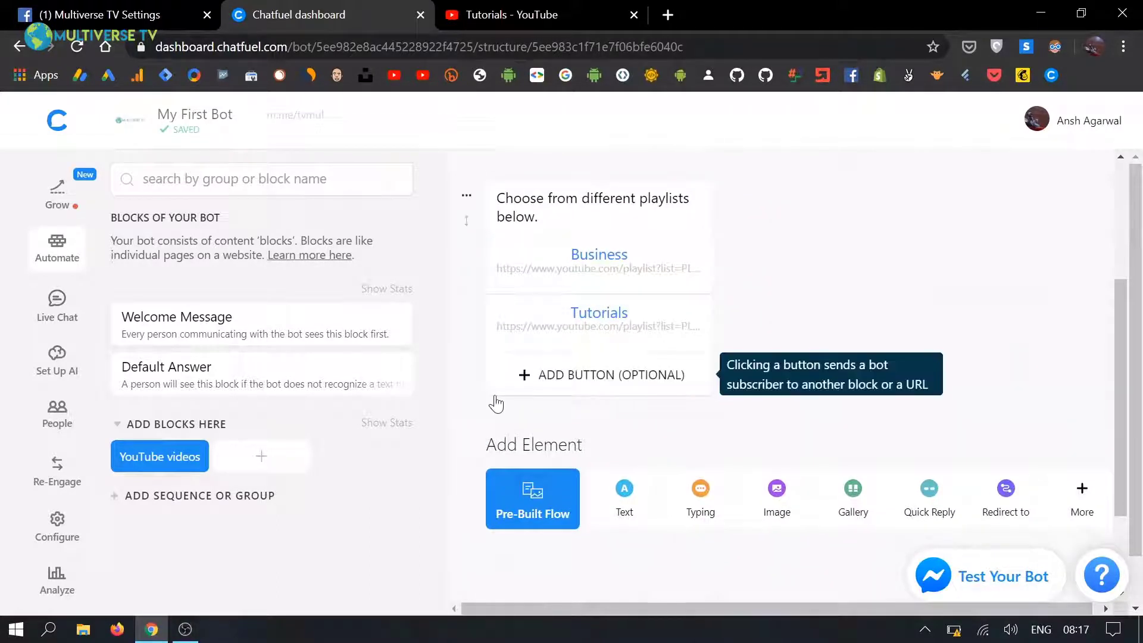
# - Review the YouTube videos block's inbound and outbound links, and the content of the Welcome Message block
pyautogui.scroll(-1, 494, 405)
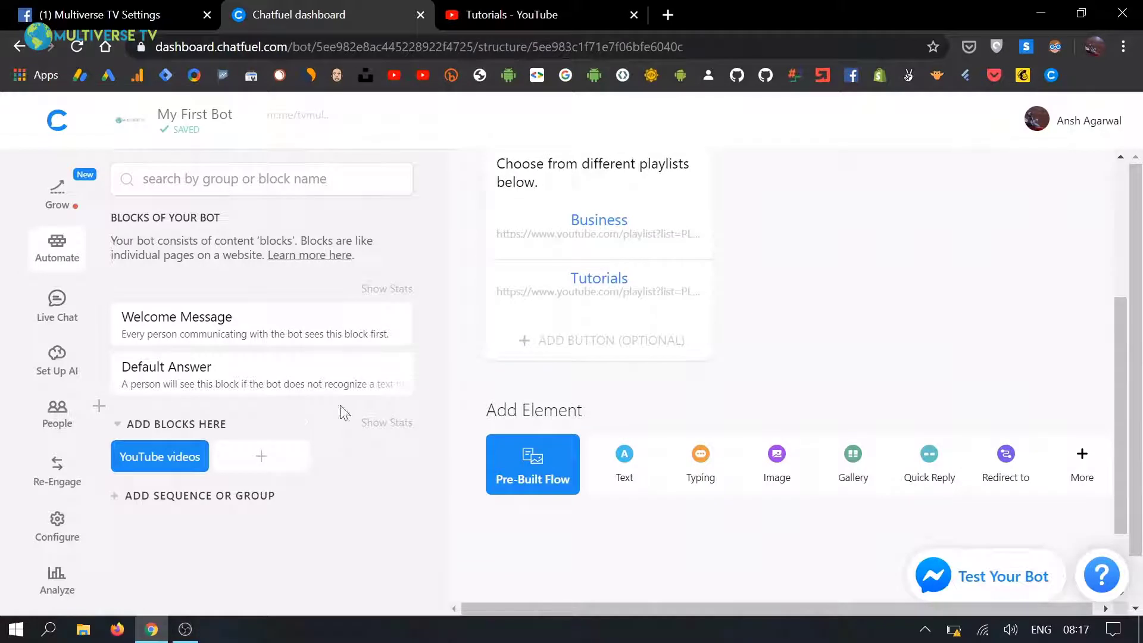
pyautogui.scroll(5, 597, 365)
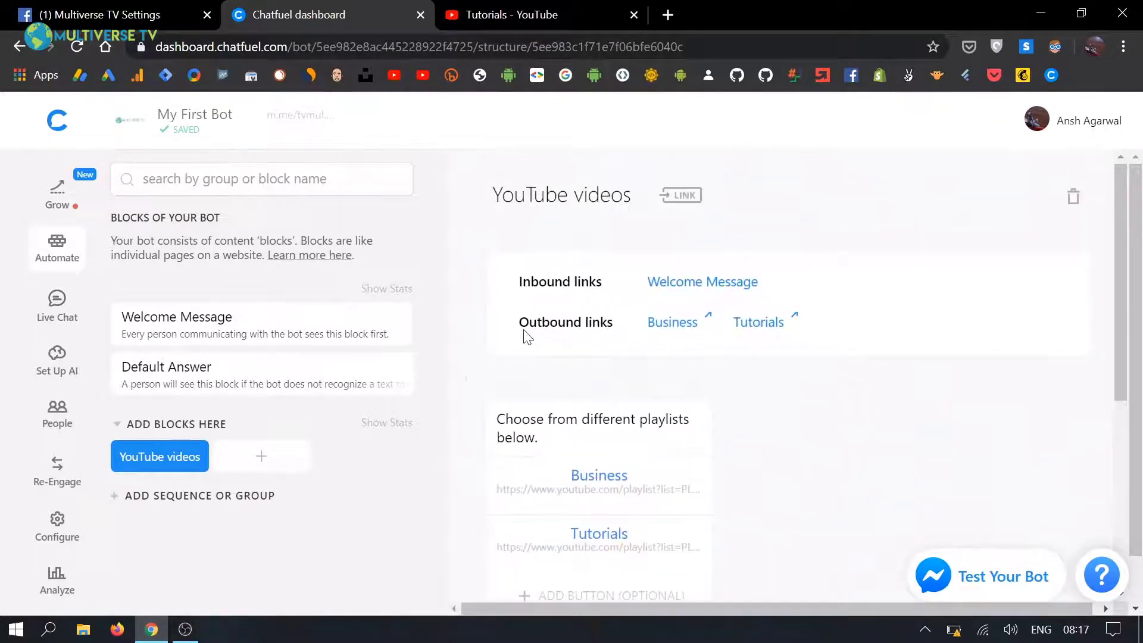
pyautogui.scroll(-2, 779, 375)
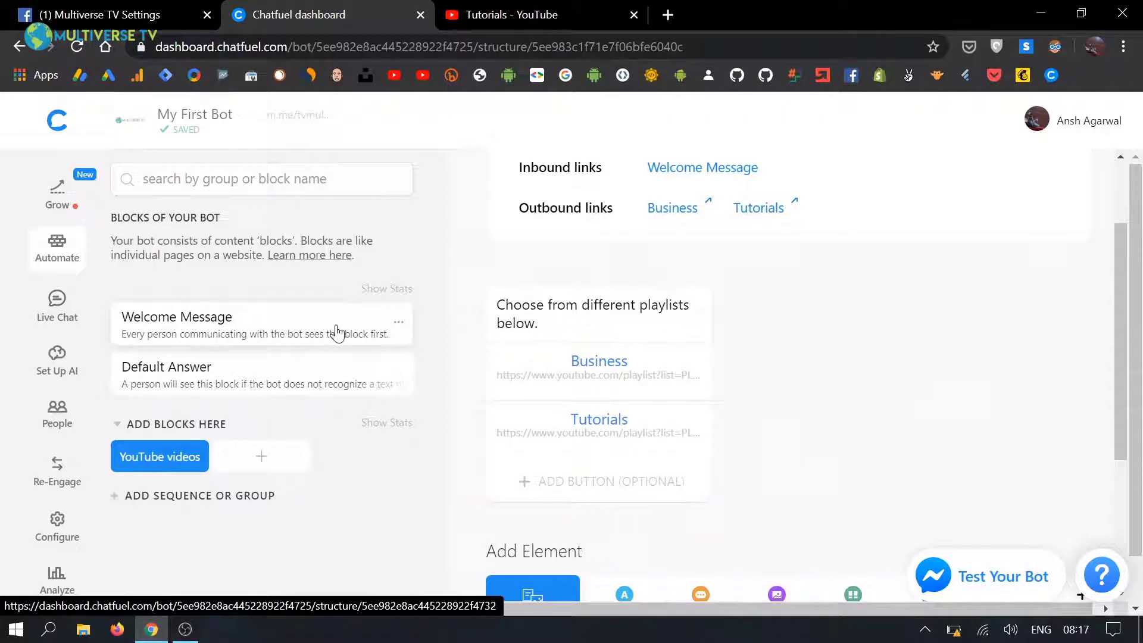
pyautogui.click(265, 344)
pyautogui.scroll(-2, 464, 370)
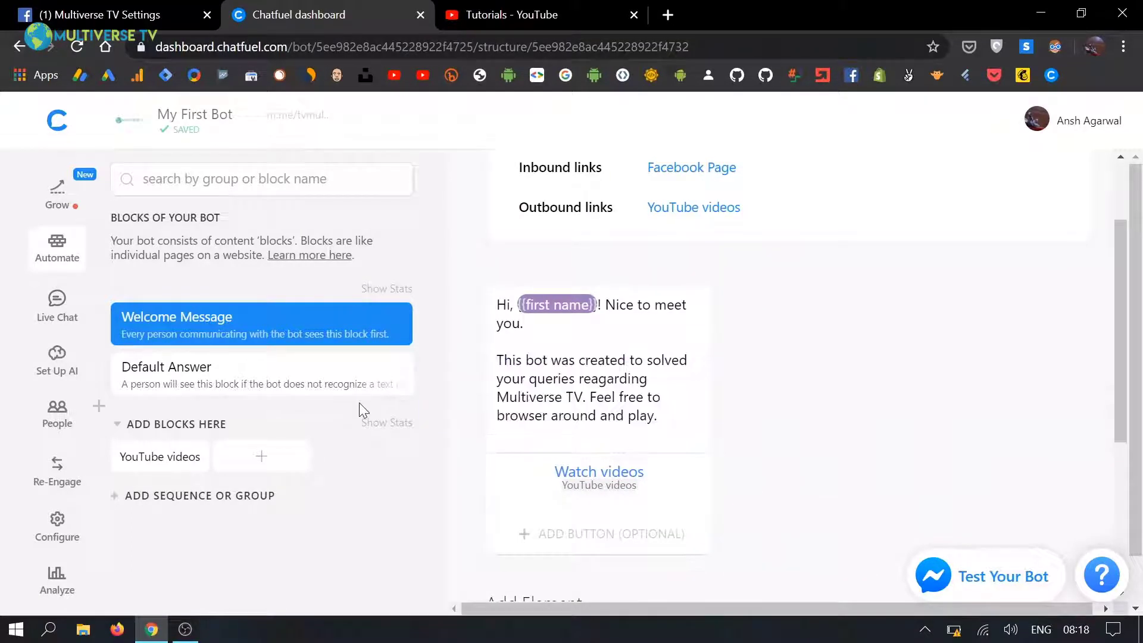
# - Replace the Default Answer block's text with "Sorry, I am not able to understand what you just typed. Please start again."
pyautogui.click(269, 383)
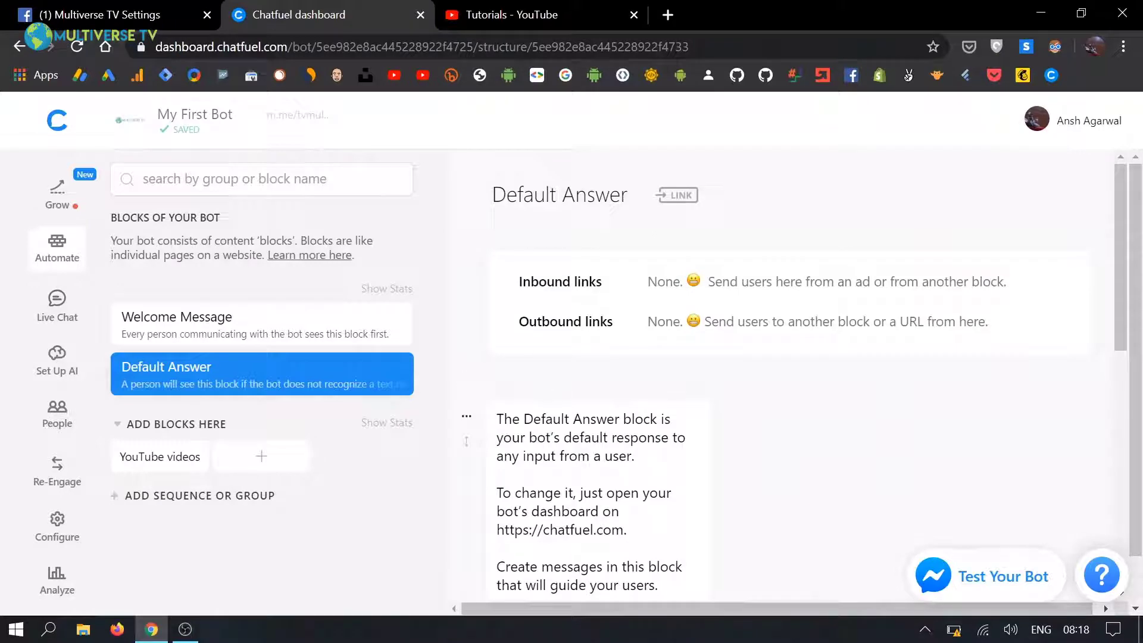
pyautogui.scroll(-1, 467, 373)
pyautogui.scroll(-1, 466, 374)
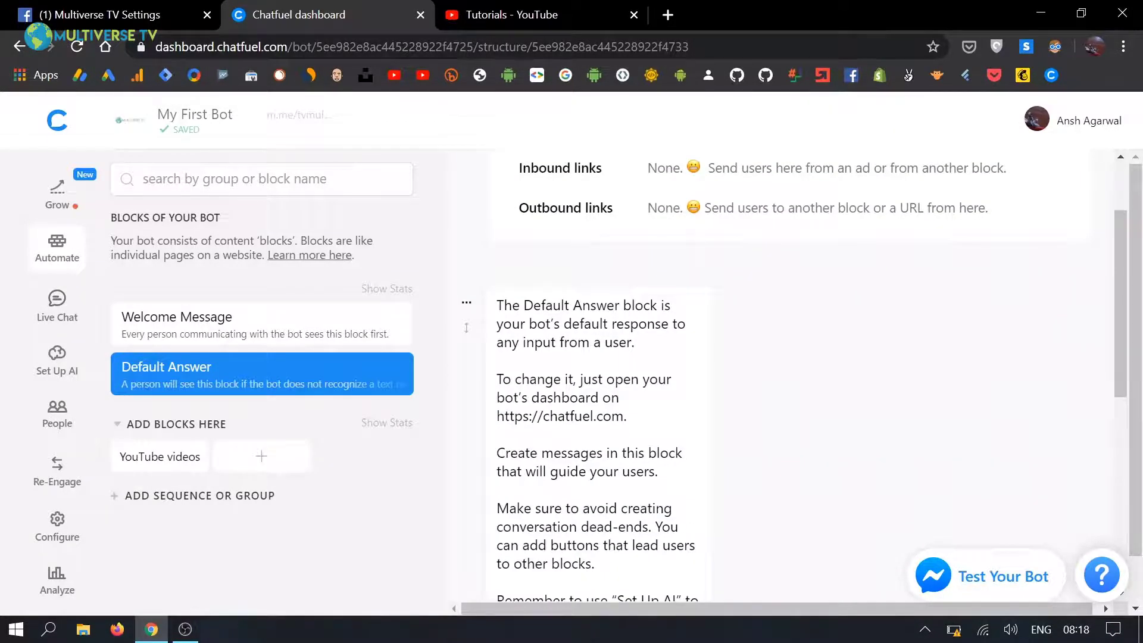
pyautogui.scroll(-2, 596, 374)
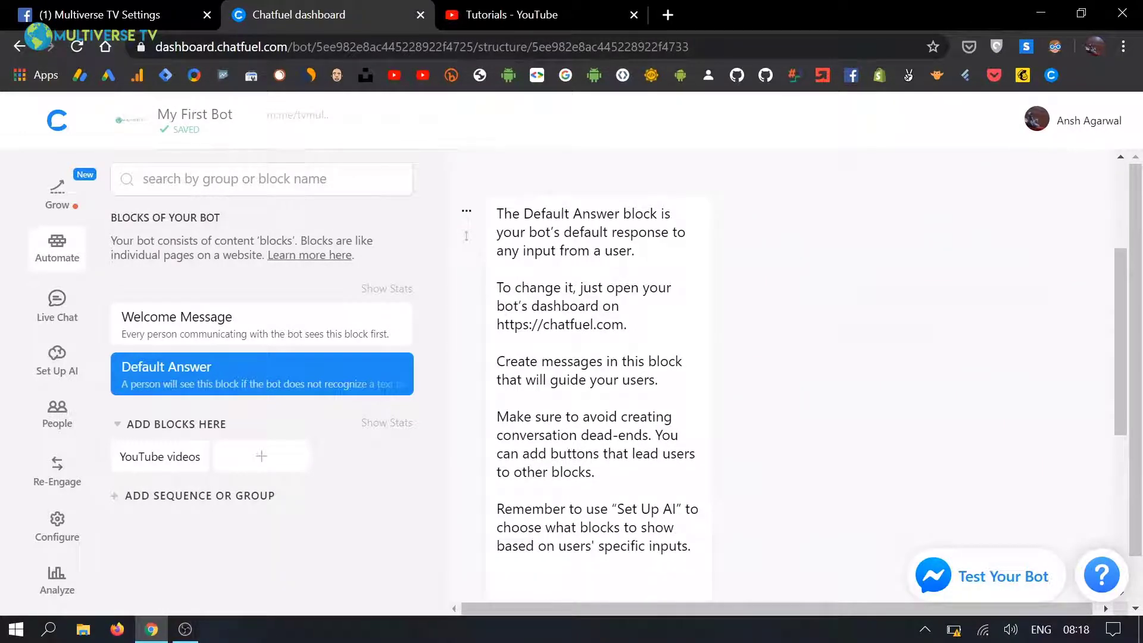
pyautogui.click(497, 397)
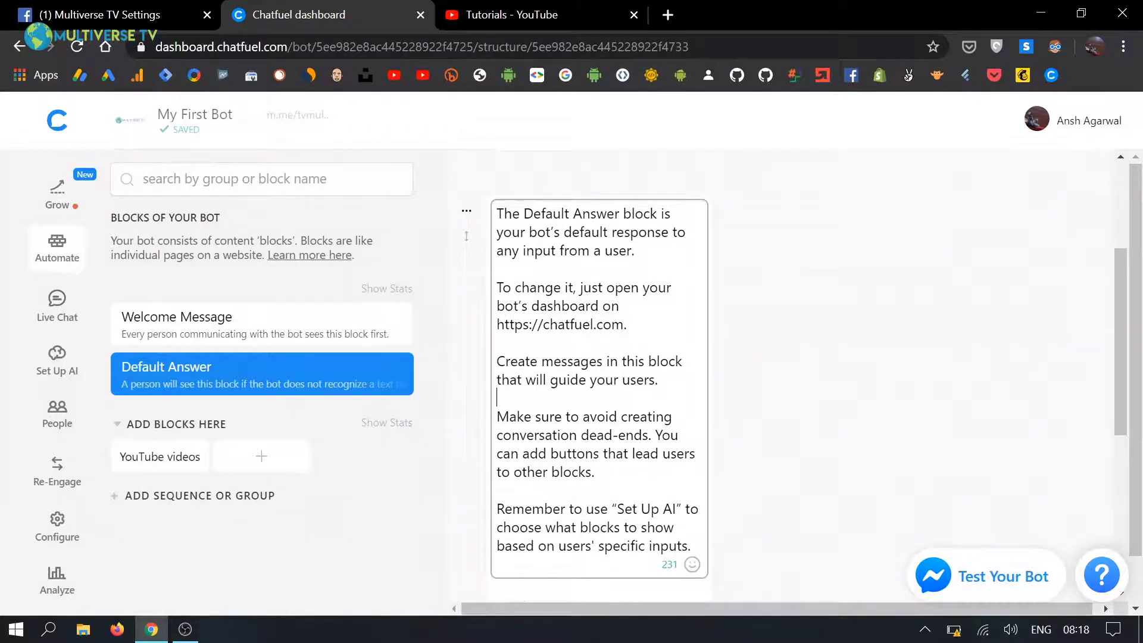
pyautogui.hotkey('ctrl', 'a')
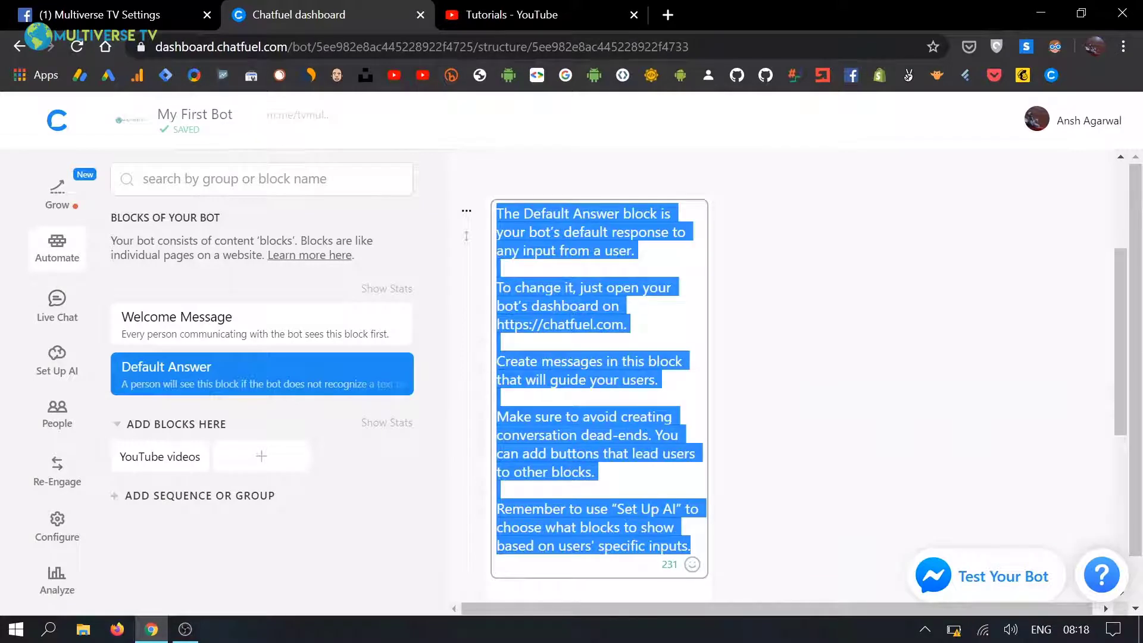
pyautogui.write('Sorr')
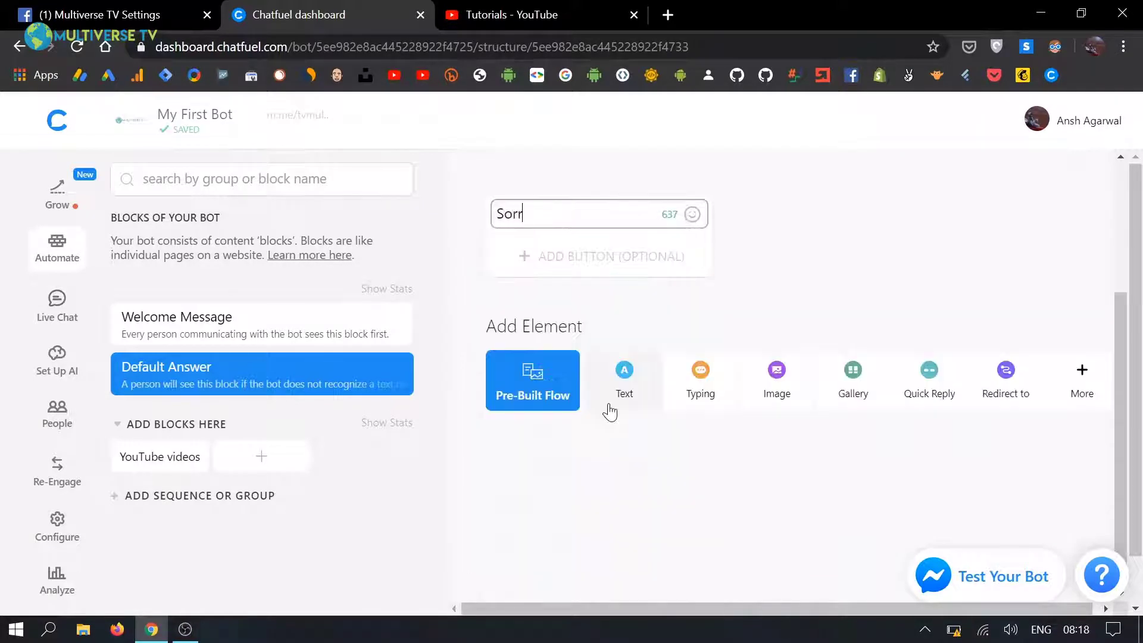
pyautogui.write('y, I am not able to u')
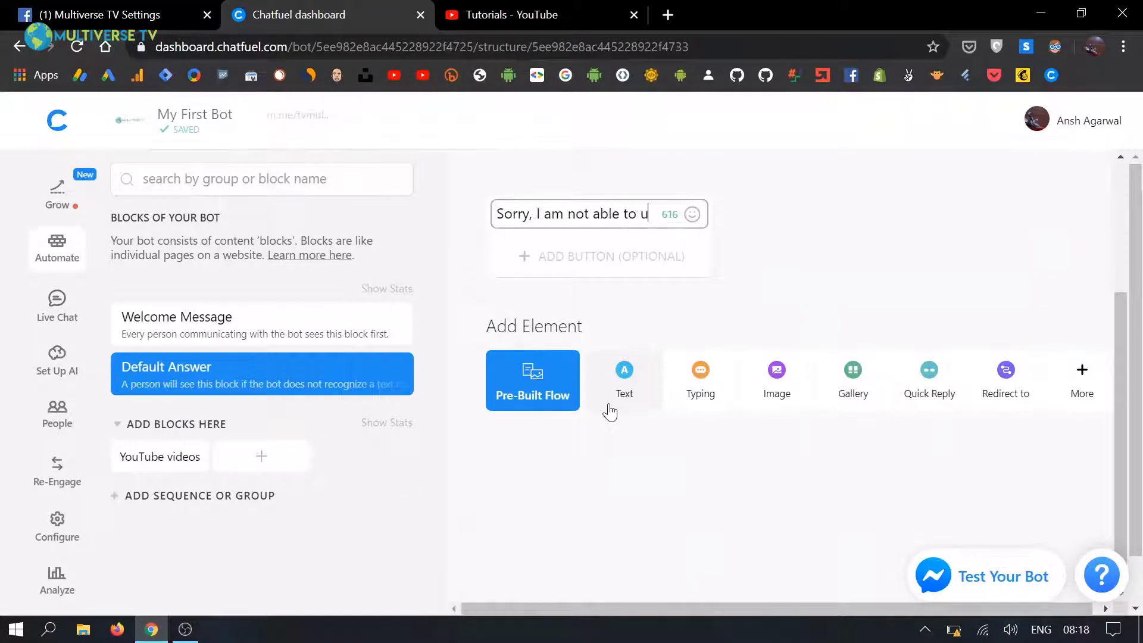
pyautogui.write('nderstand ')
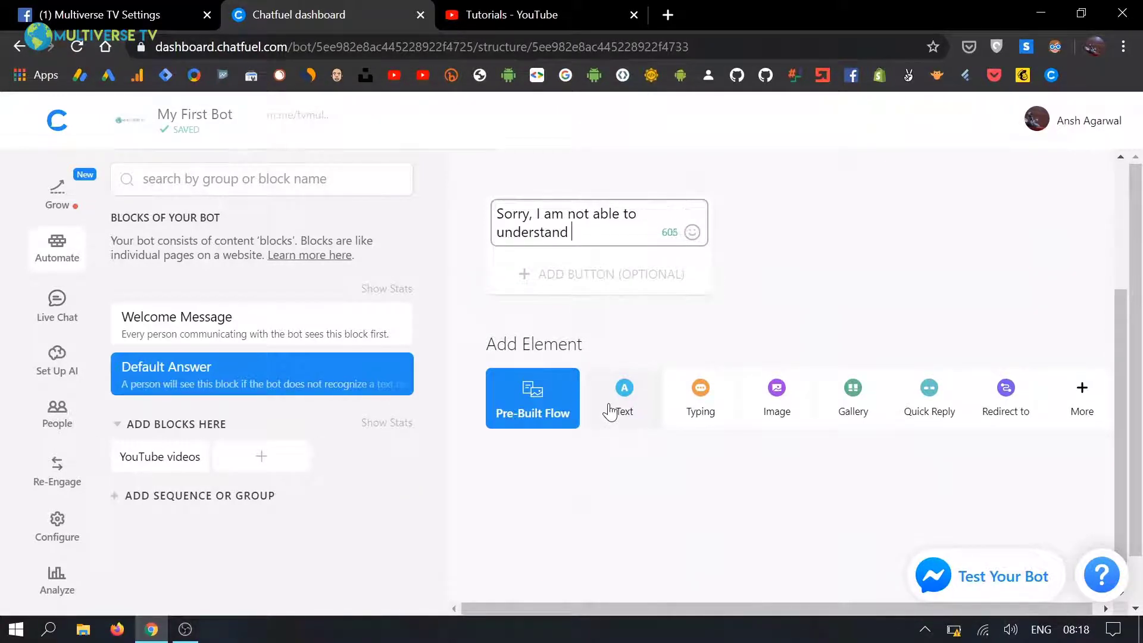
pyautogui.write('what you just typed')
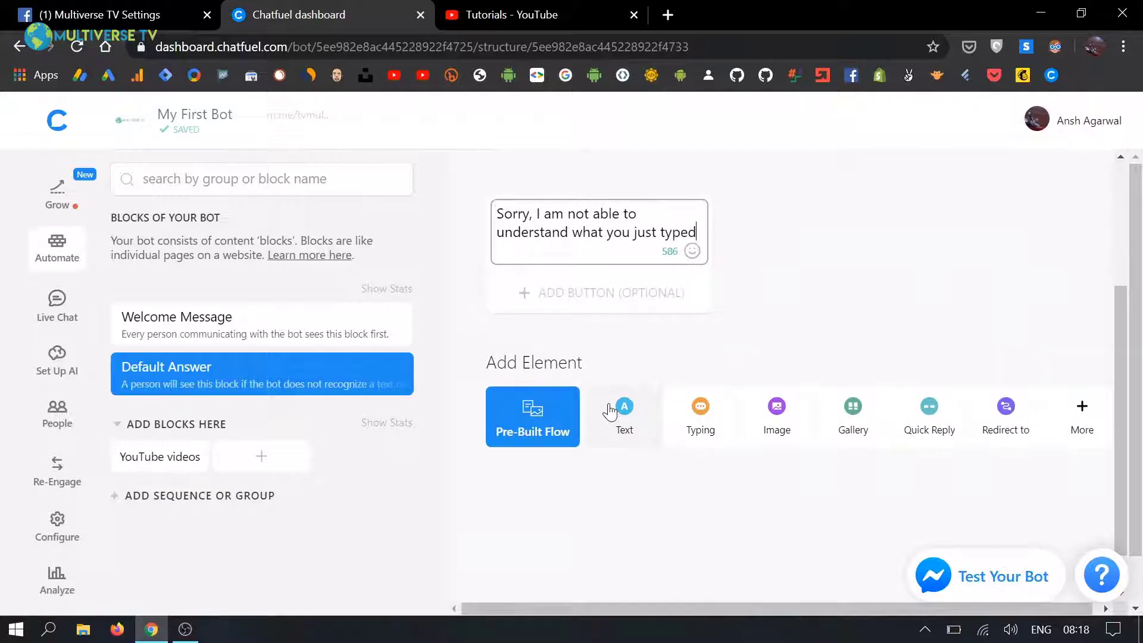
pyautogui.write('.')
pyautogui.press('Return')
pyautogui.write('ped. P')
pyautogui.write('lease ')
pyautogui.write('start again')
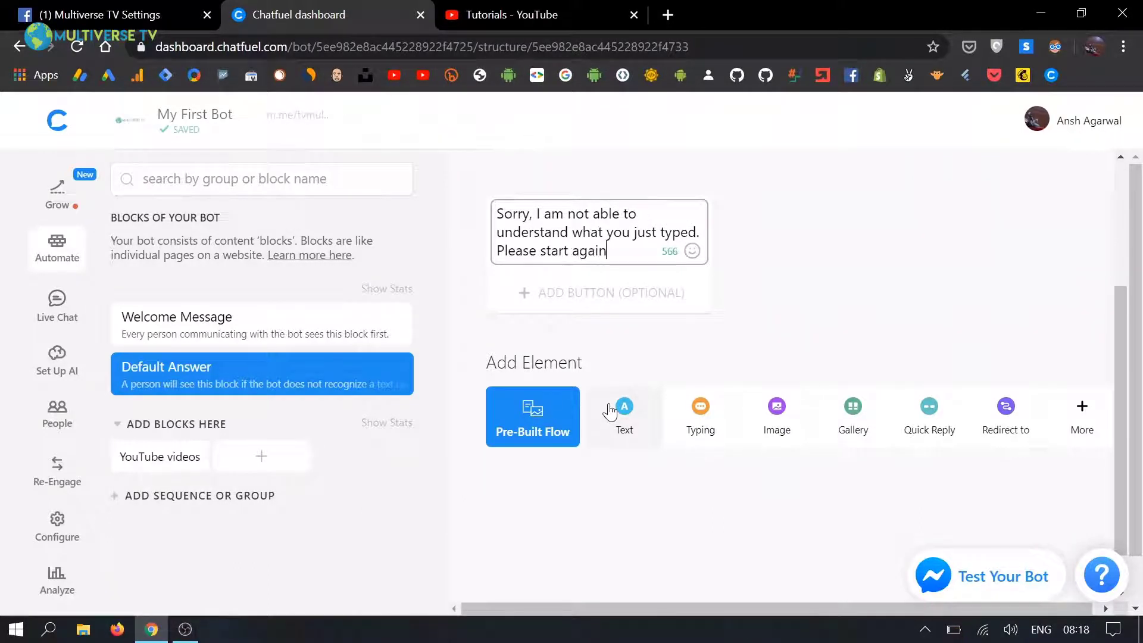
pyautogui.write('.')
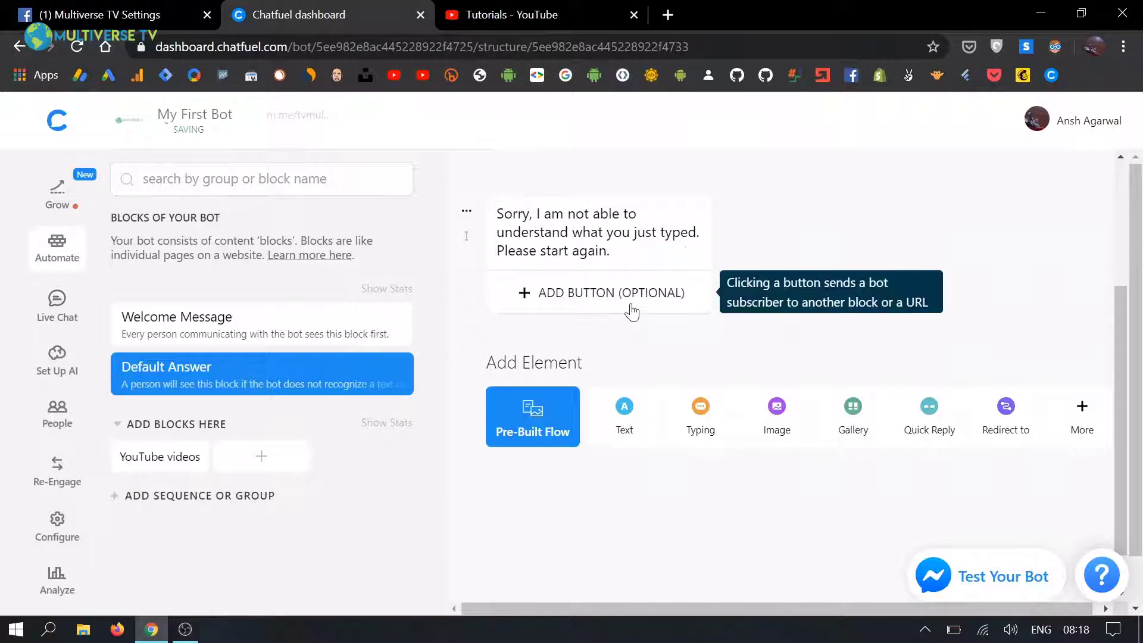
# - Add a button titled "Get started again" to the default answer that redirects to the Welcome Message block
pyautogui.click(631, 311)
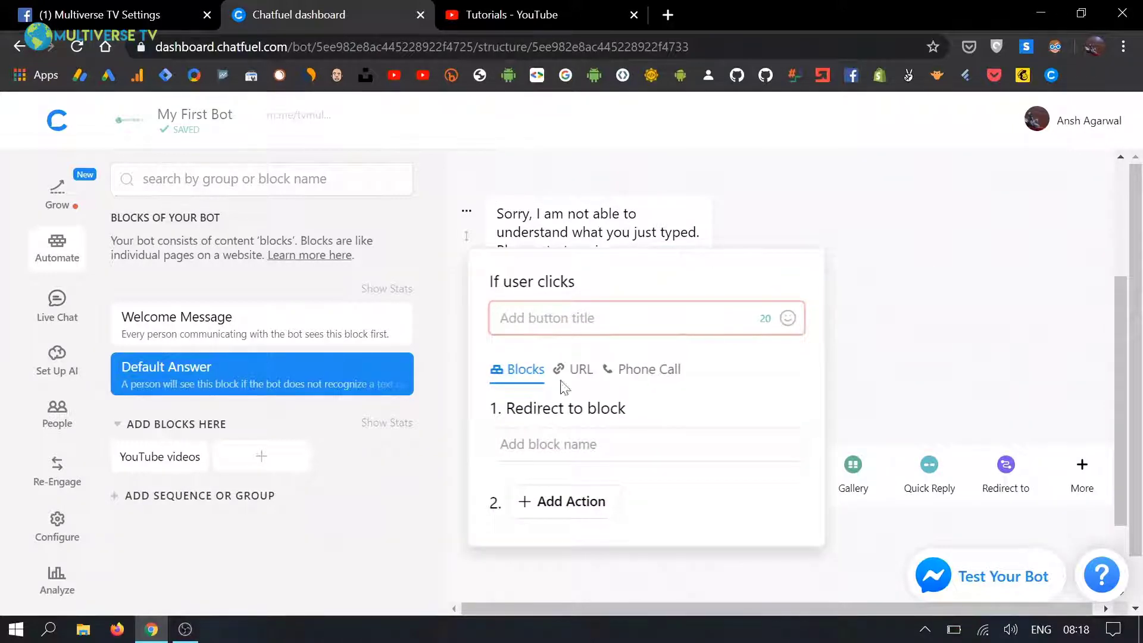
pyautogui.write('Get started again')
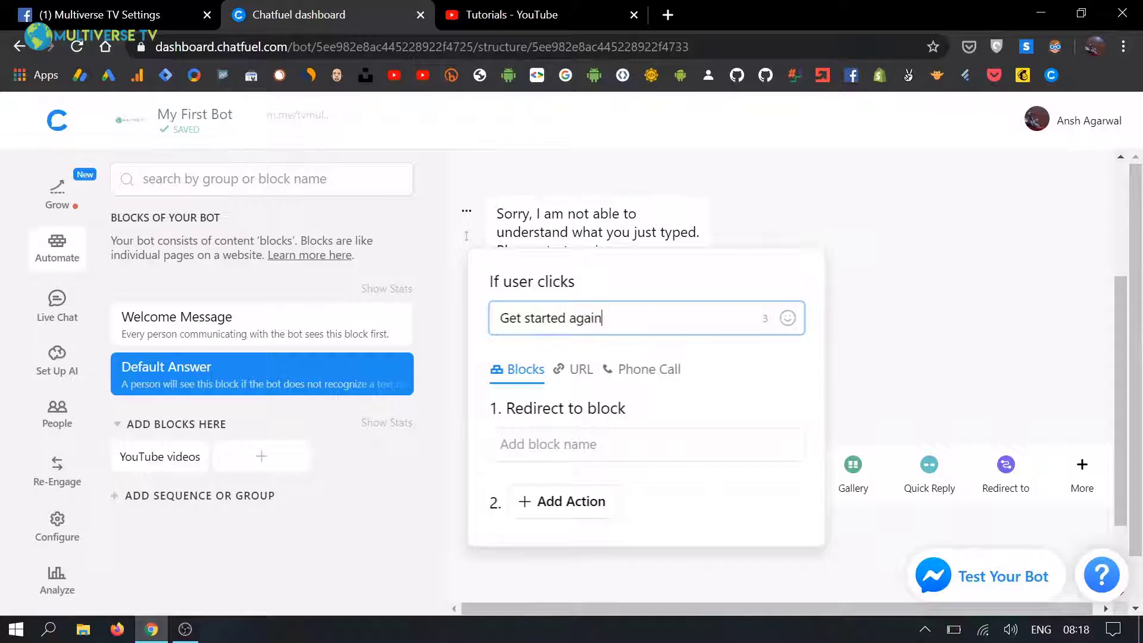
pyautogui.click(548, 444)
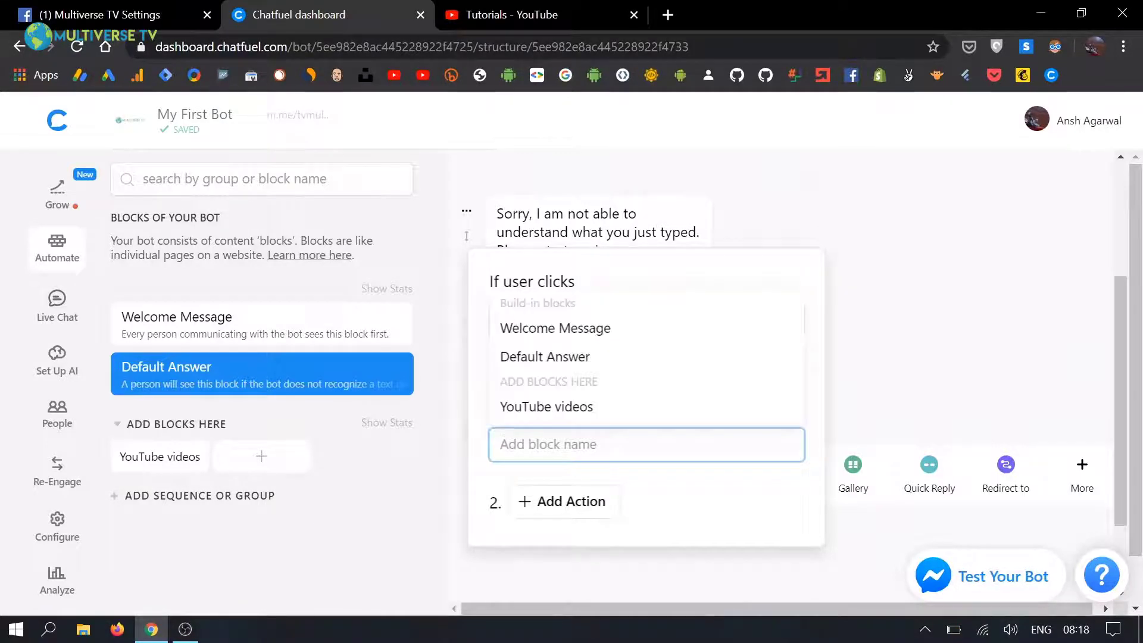
pyautogui.click(584, 328)
pyautogui.click(870, 342)
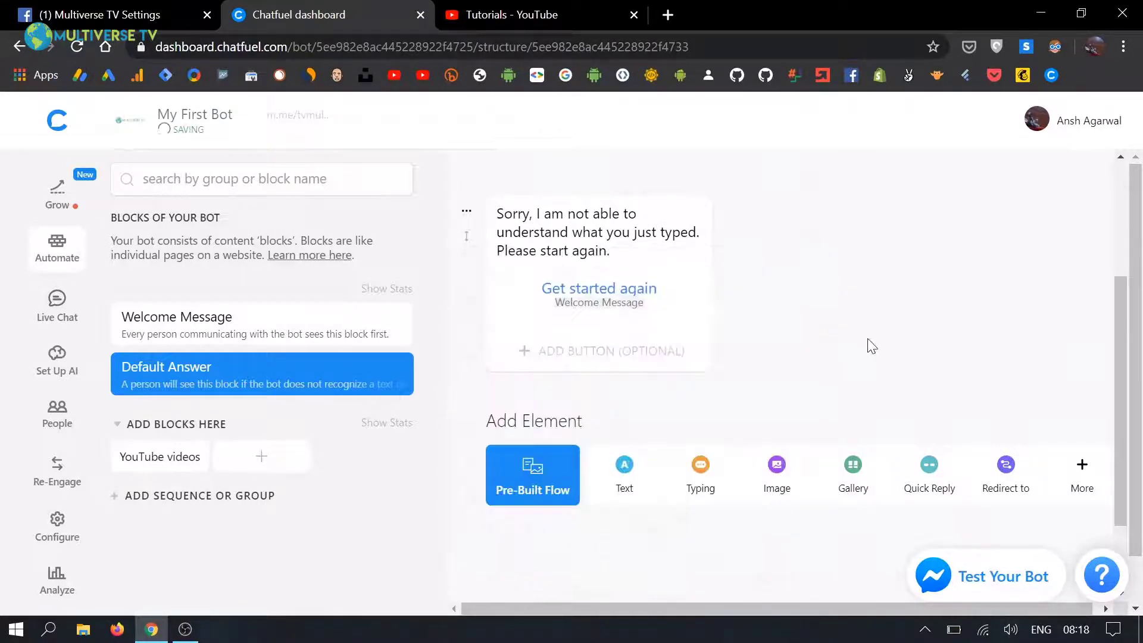
pyautogui.scroll(1, 578, 365)
pyautogui.scroll(2, 579, 365)
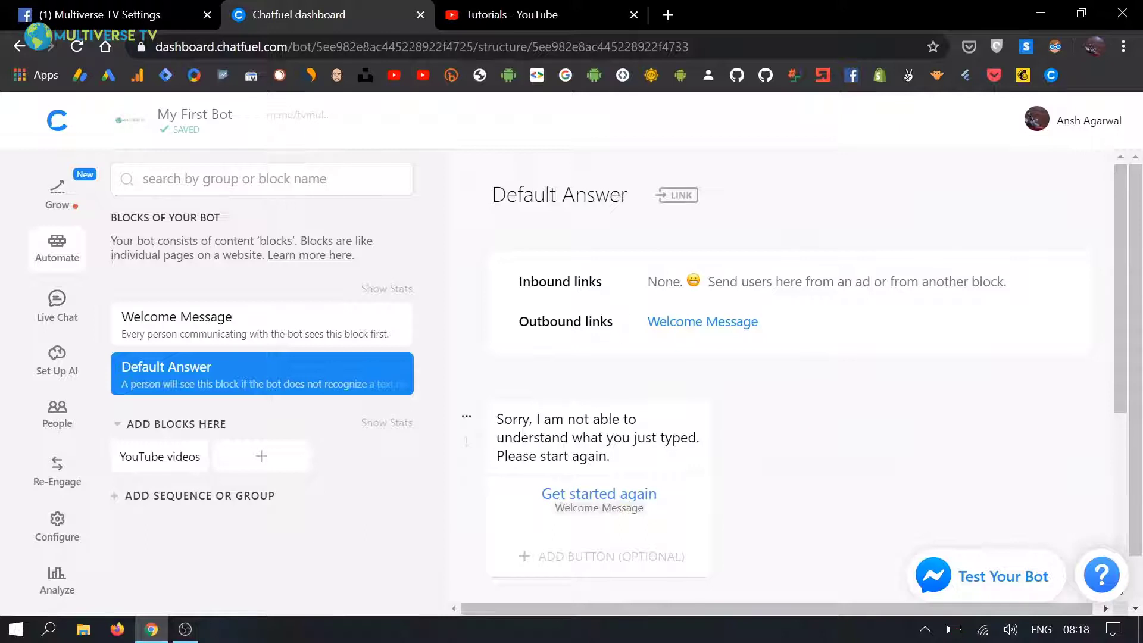
# - Start a test of the bot and continue to Messenger with the signed-in Facebook account
pyautogui.scroll(-2, 669, 459)
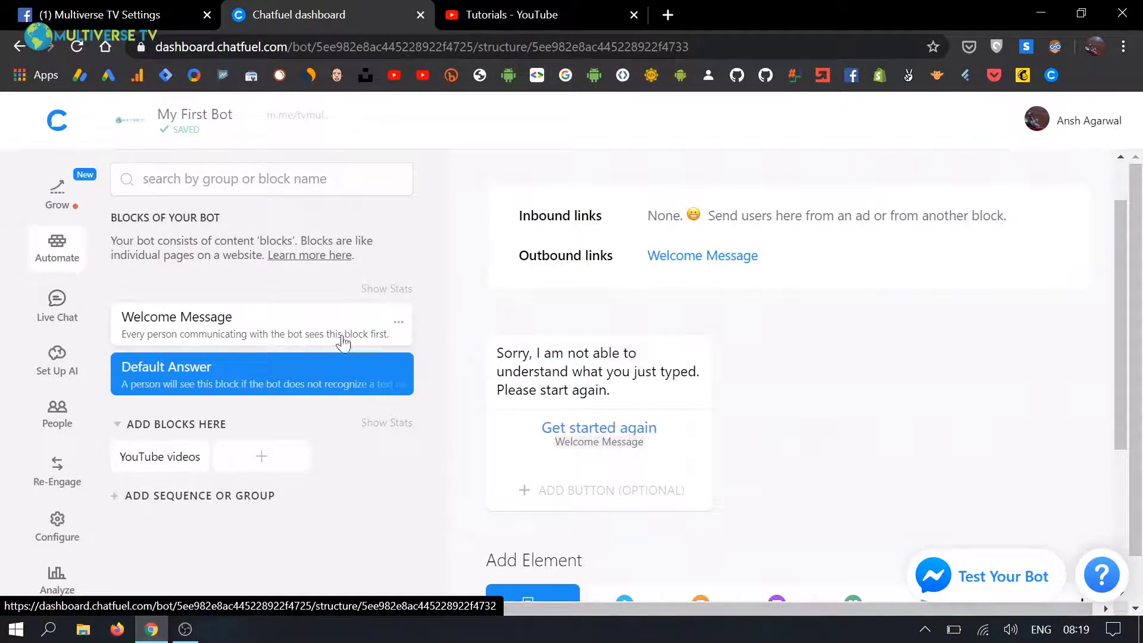
pyautogui.click(989, 575)
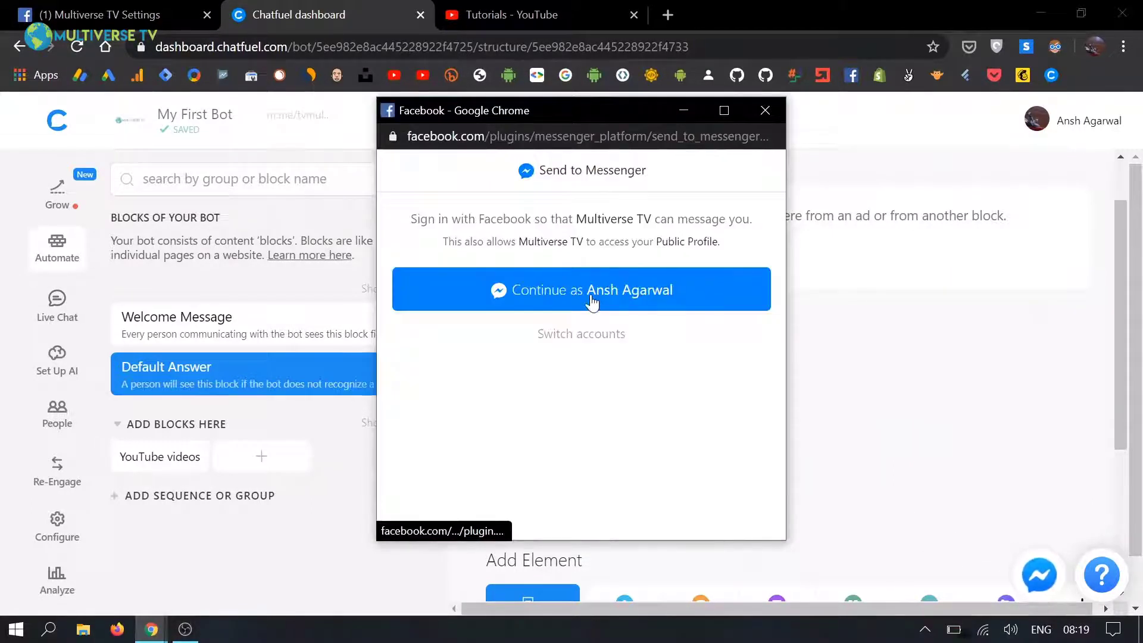
pyautogui.click(592, 296)
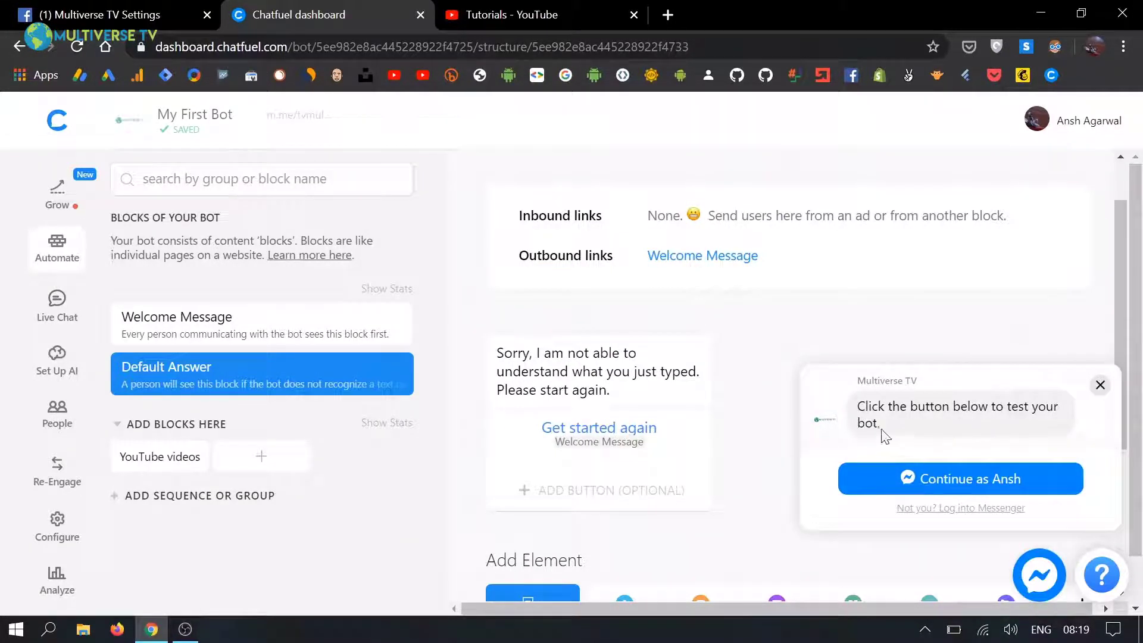
# - Confirm continuing to Messenger with the signed-in account, and test the bot's Watch videos and Business playlist buttons before closing the chat
pyautogui.click(929, 485)
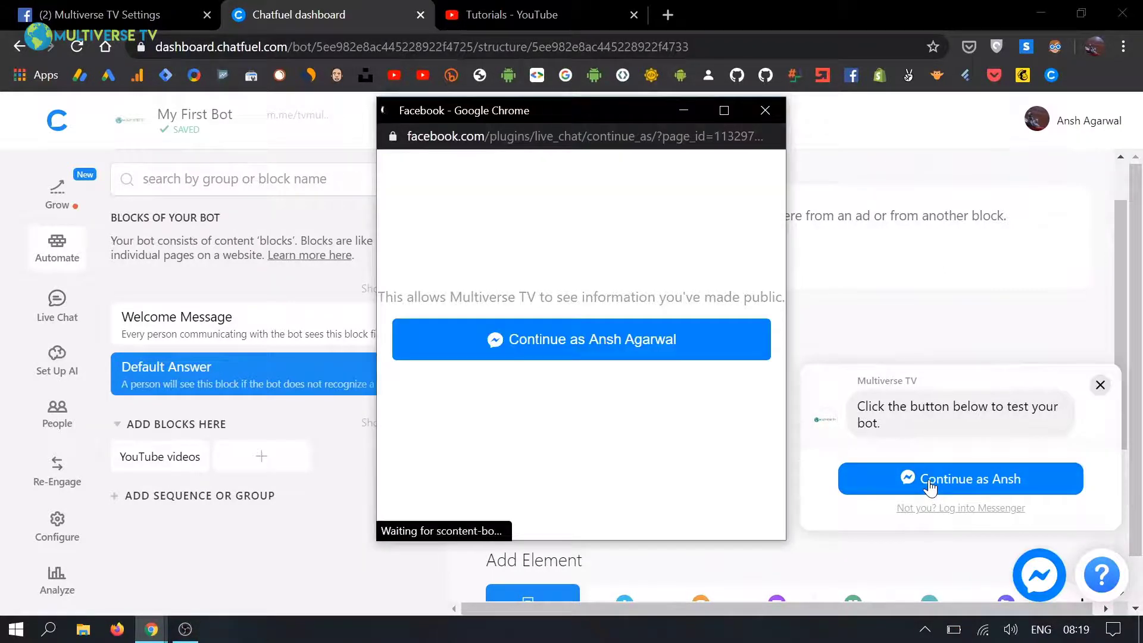
pyautogui.click(608, 344)
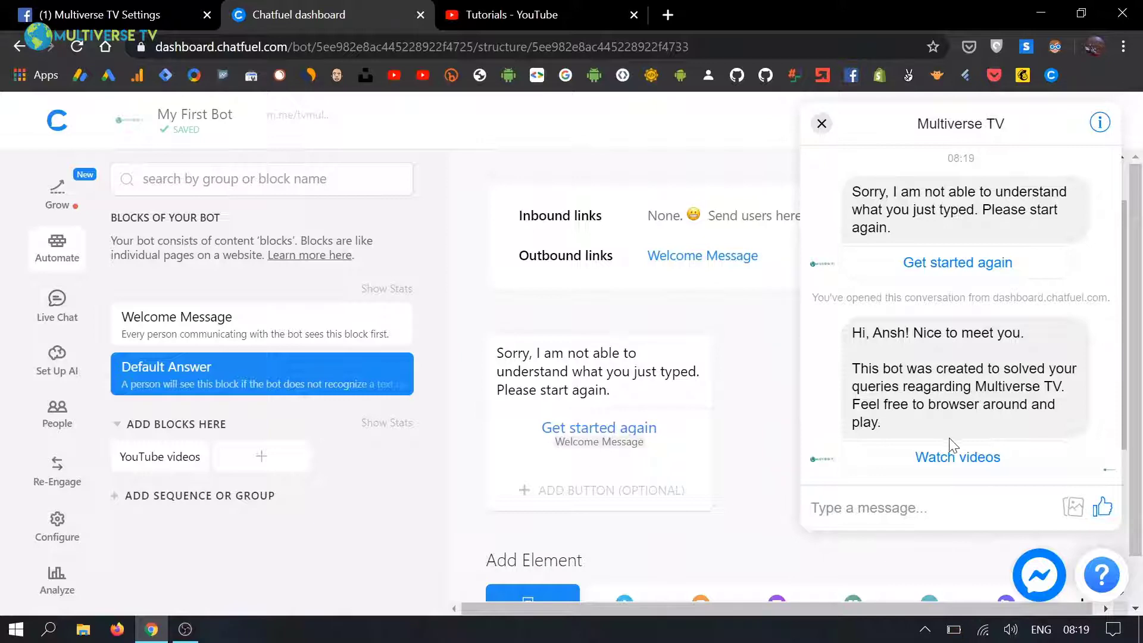
pyautogui.click(952, 457)
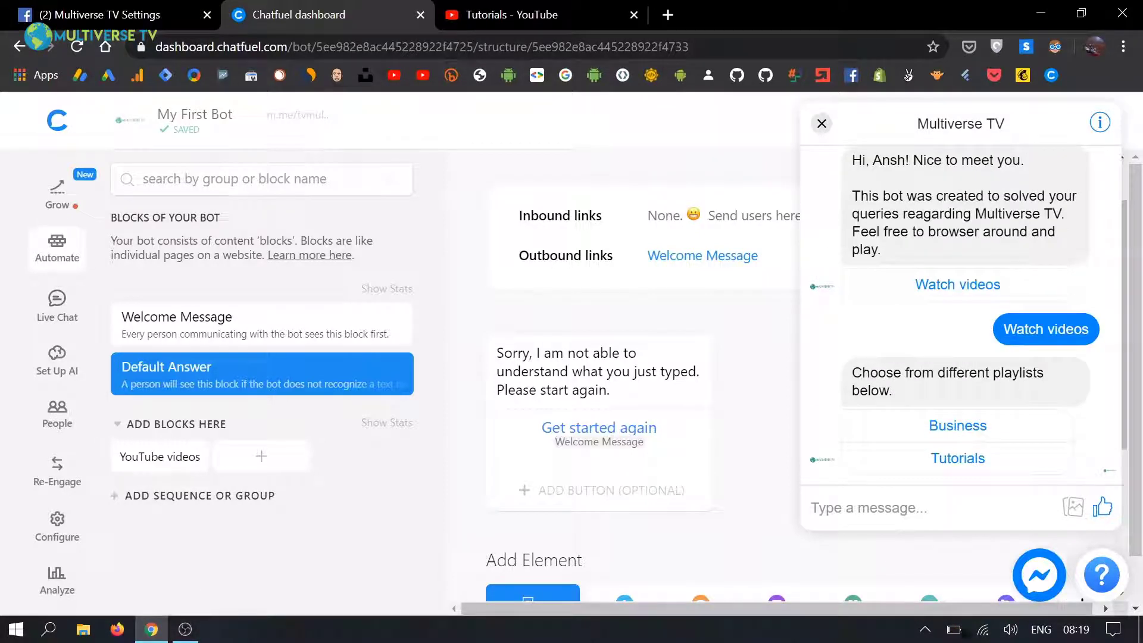
pyautogui.click(960, 425)
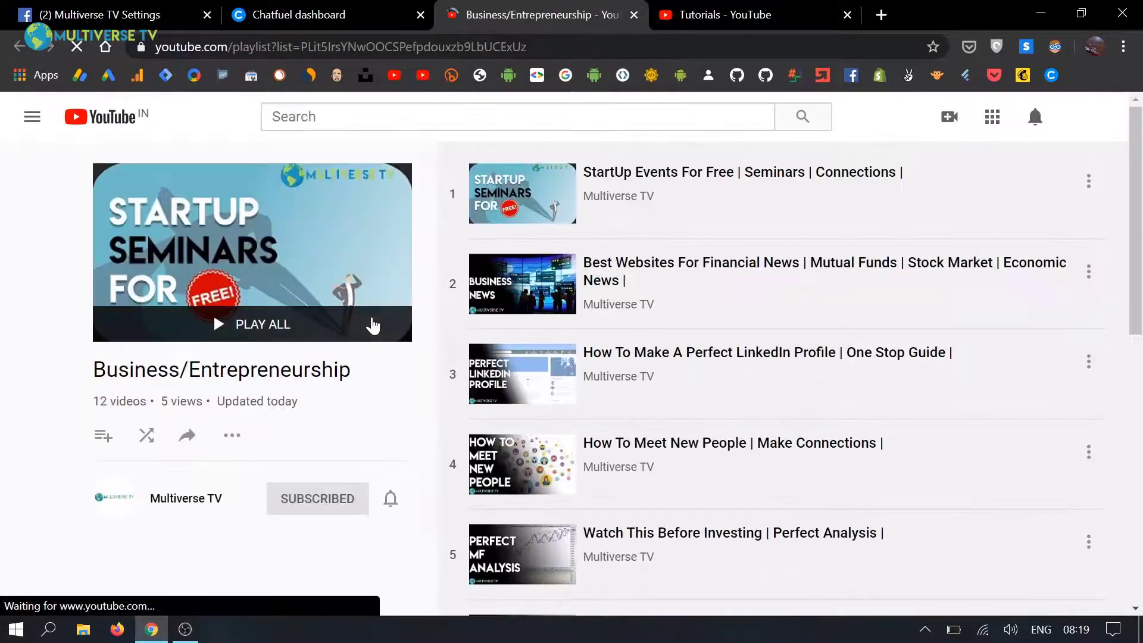
pyautogui.click(345, 8)
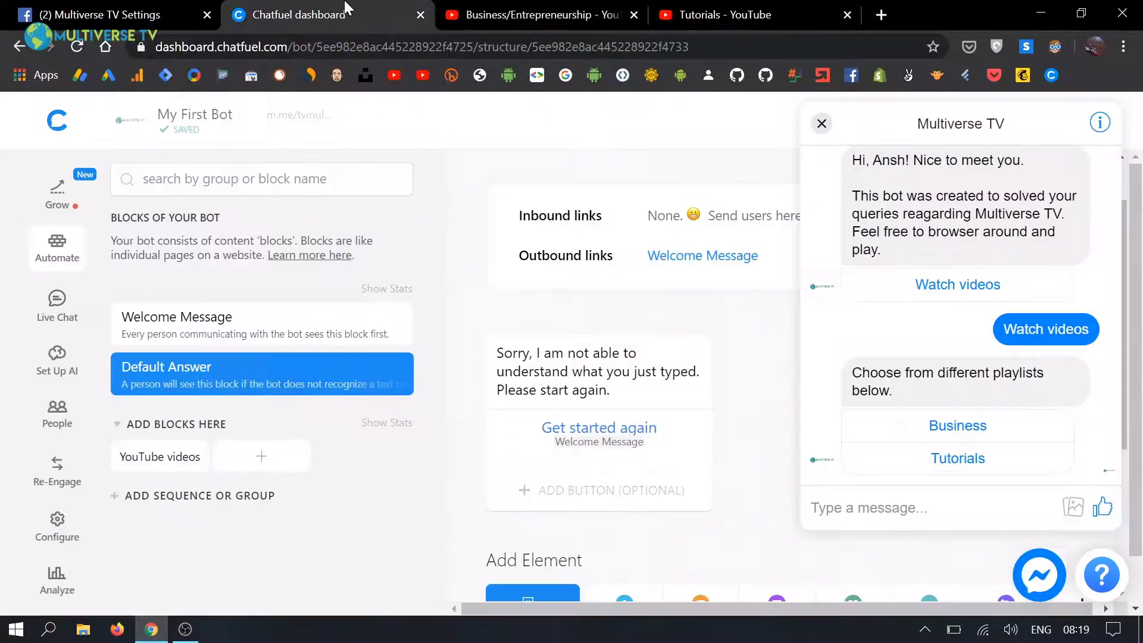
pyautogui.click(821, 124)
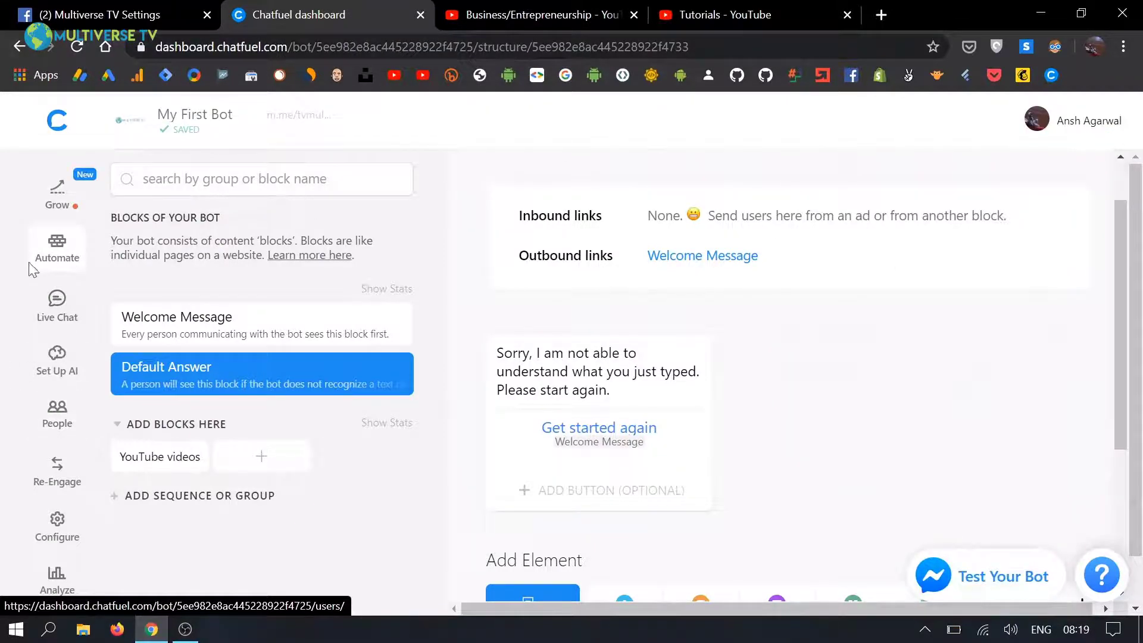
# - Look through the bot's Live Chat, Set Up AI, People and Analyze pages
pyautogui.scroll(-1, 46, 387)
pyautogui.scroll(1, 45, 387)
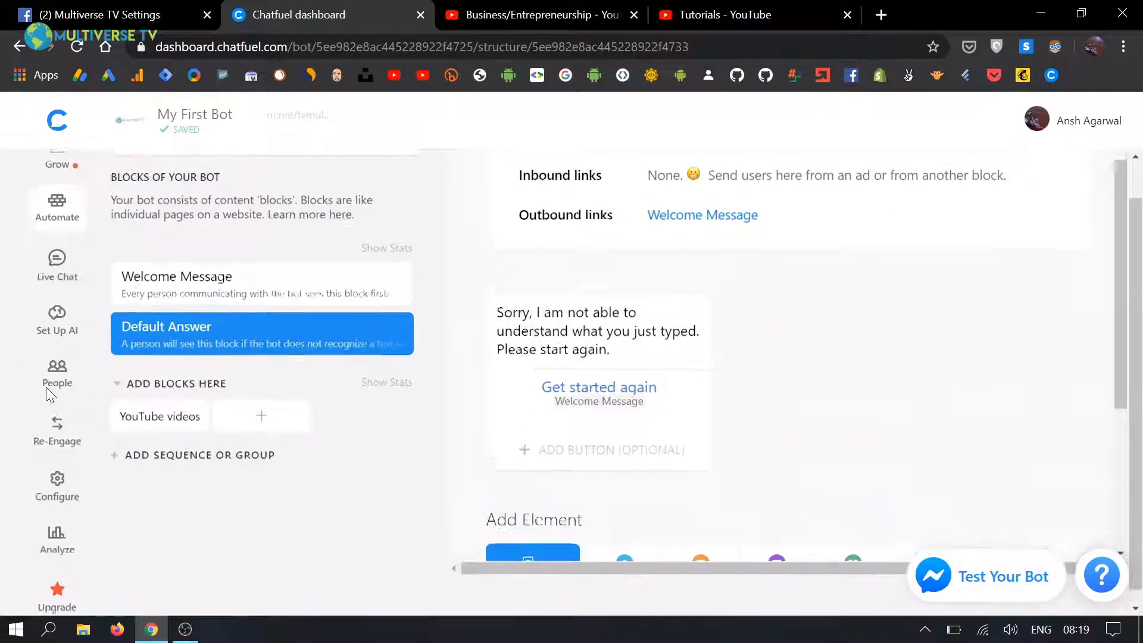
pyautogui.click(67, 320)
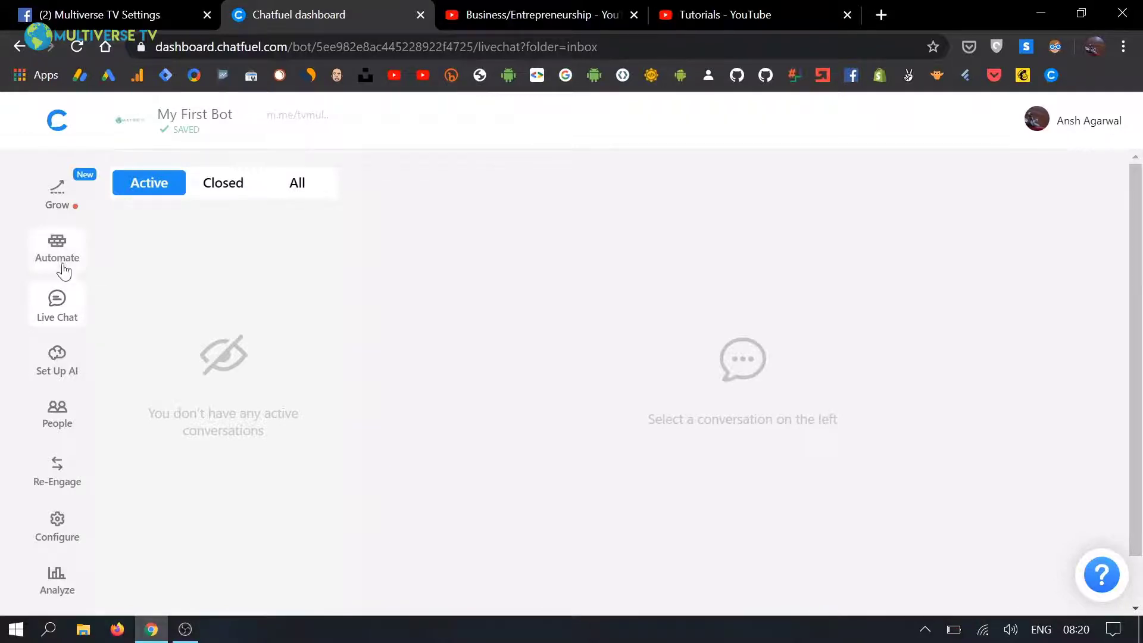
pyautogui.click(57, 351)
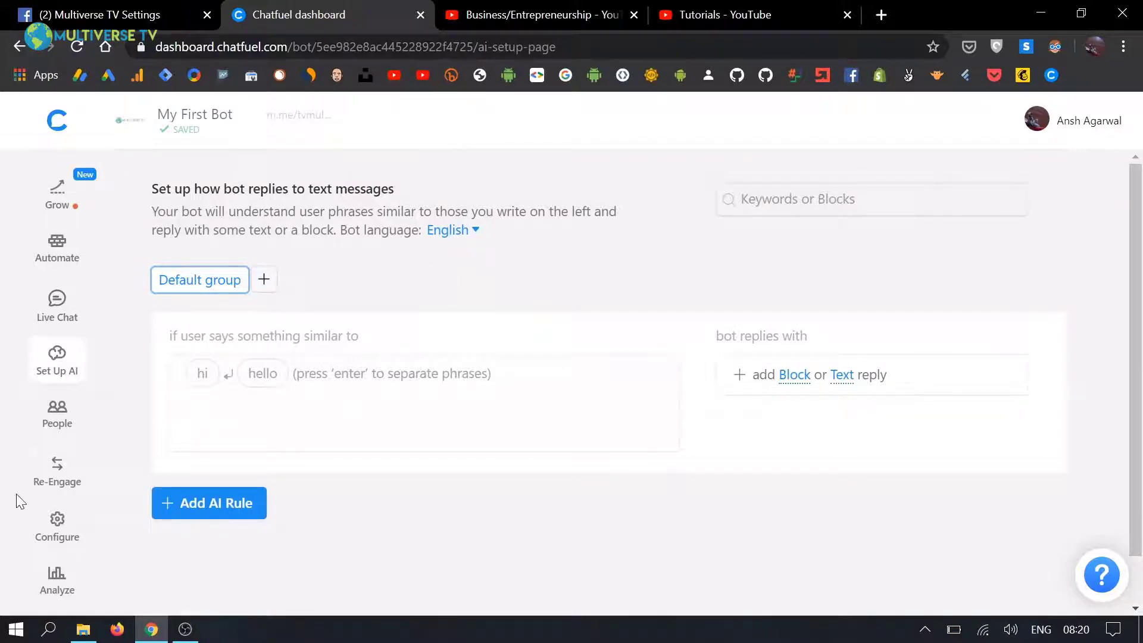
pyautogui.click(54, 416)
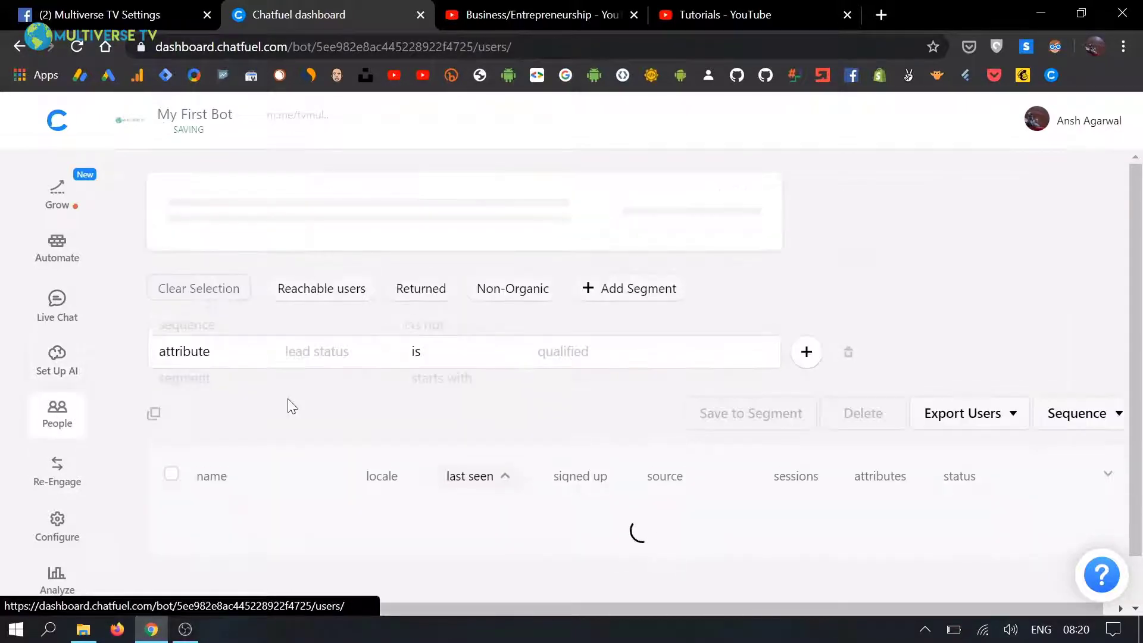
pyautogui.scroll(-1, 292, 406)
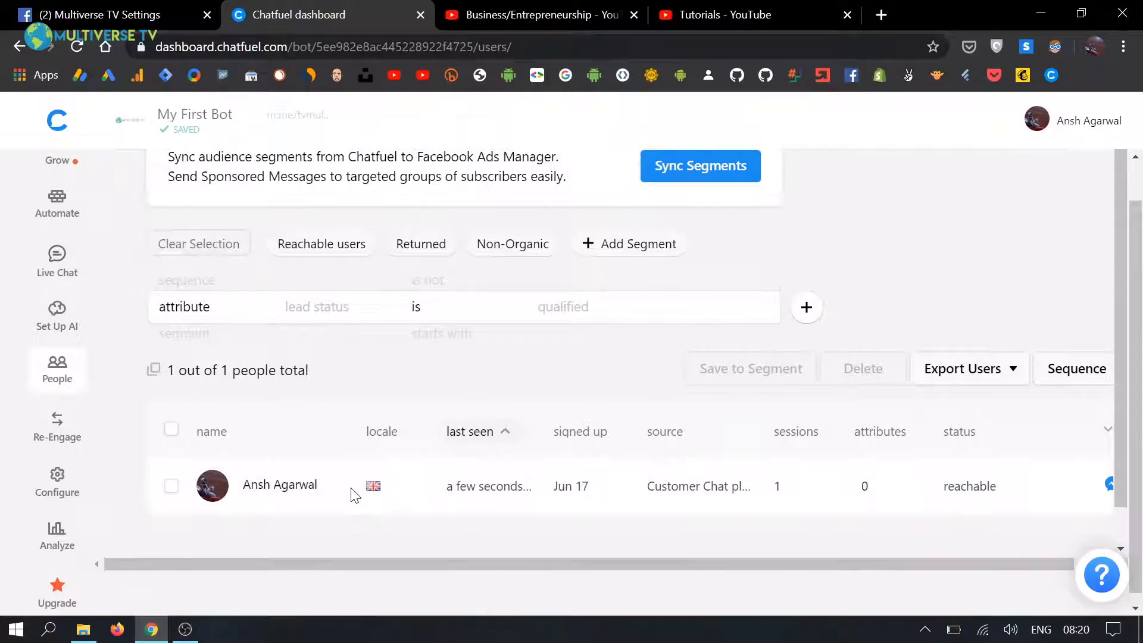
pyautogui.scroll(-1, 113, 517)
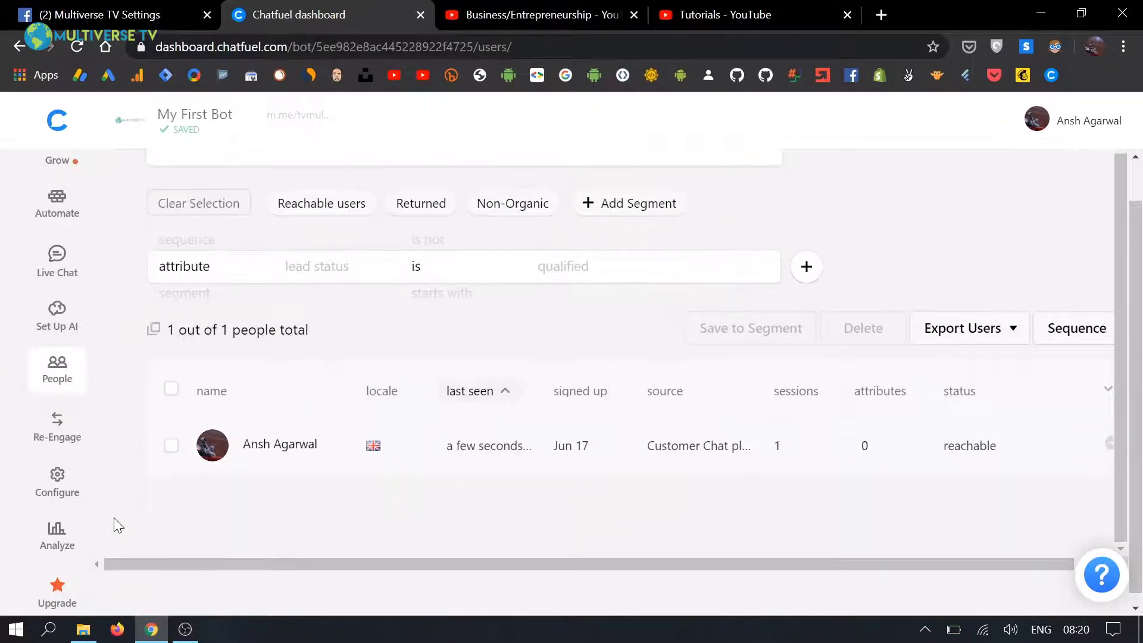
pyautogui.click(48, 533)
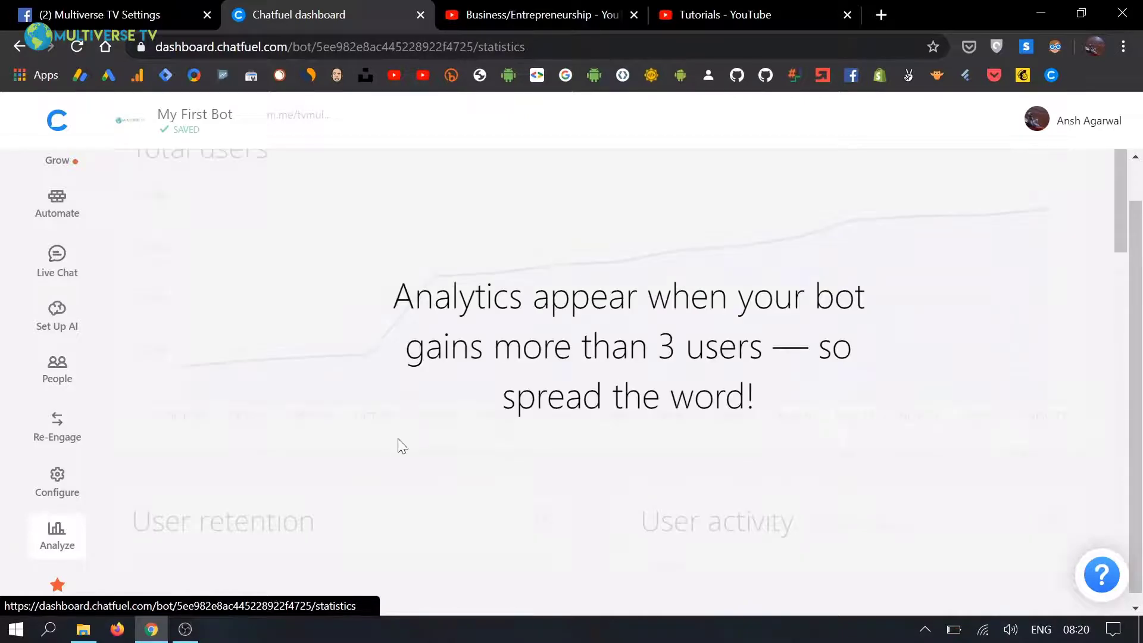
# - Compare the prices and features of the Trial, Pro and Premium upgrade plans, and return to the list of bots
pyautogui.click(56, 580)
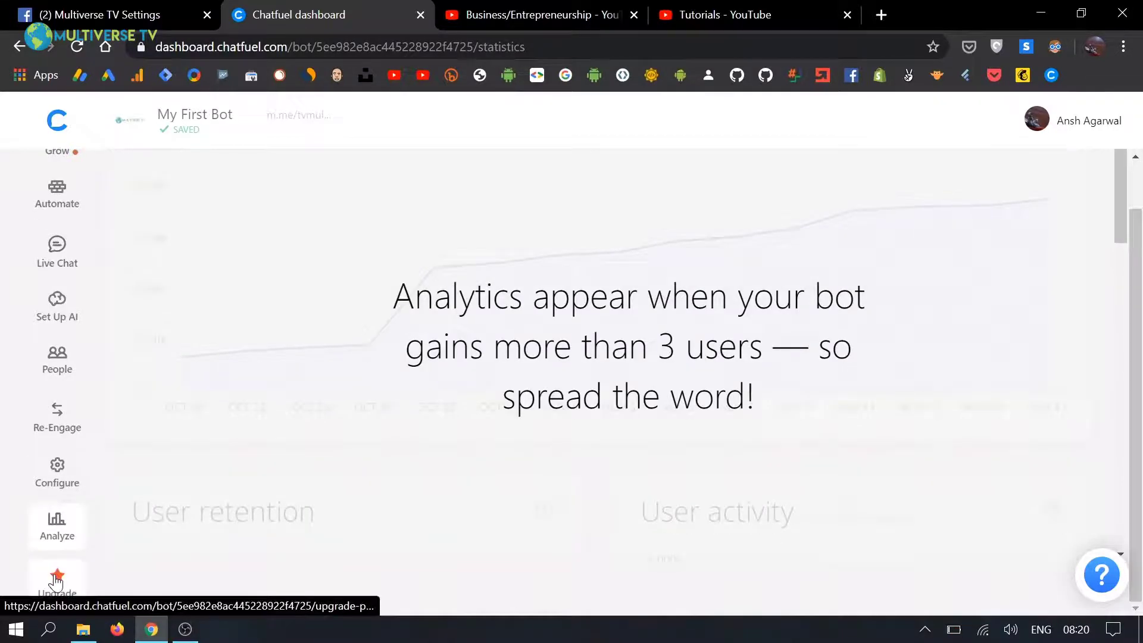
pyautogui.scroll(-2, 227, 369)
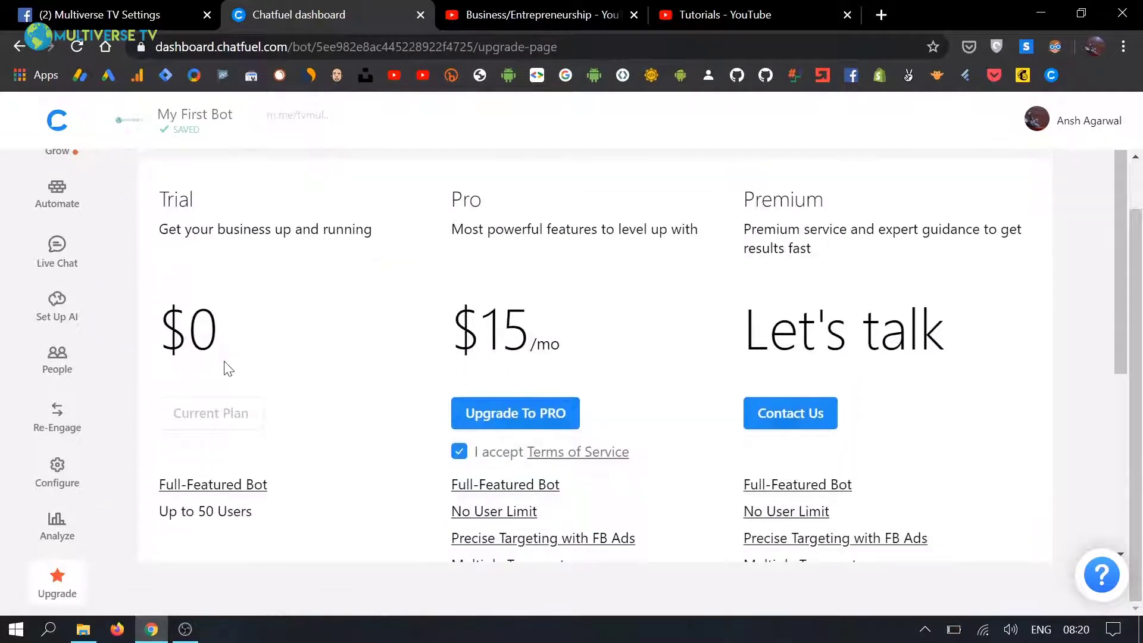
pyautogui.scroll(-2, 351, 386)
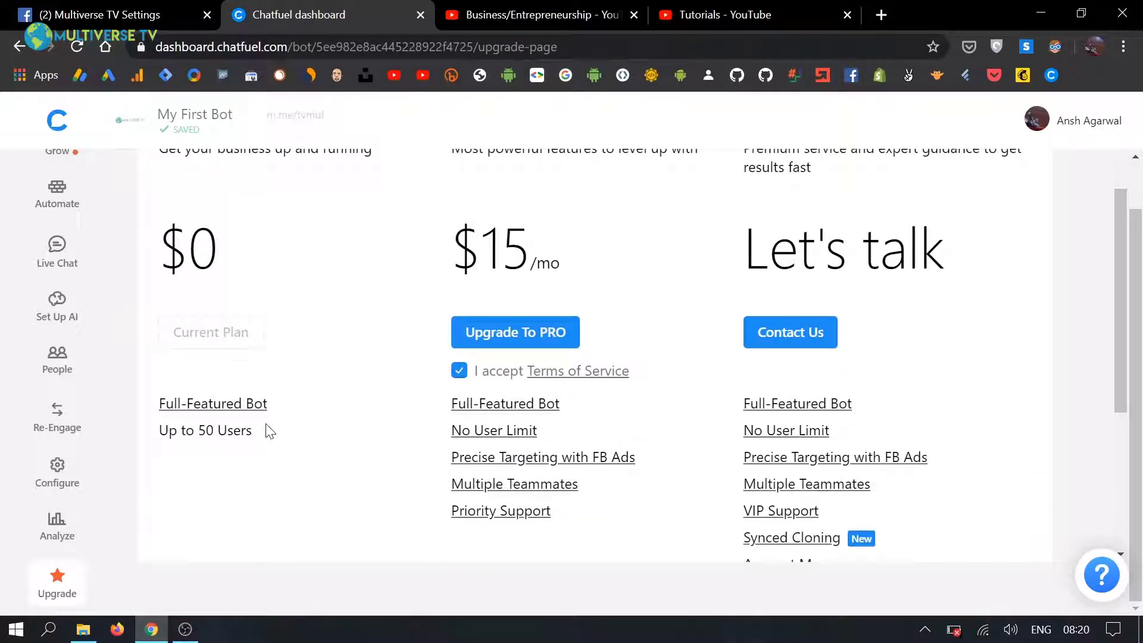
pyautogui.scroll(-2, 270, 432)
pyautogui.scroll(3, 270, 430)
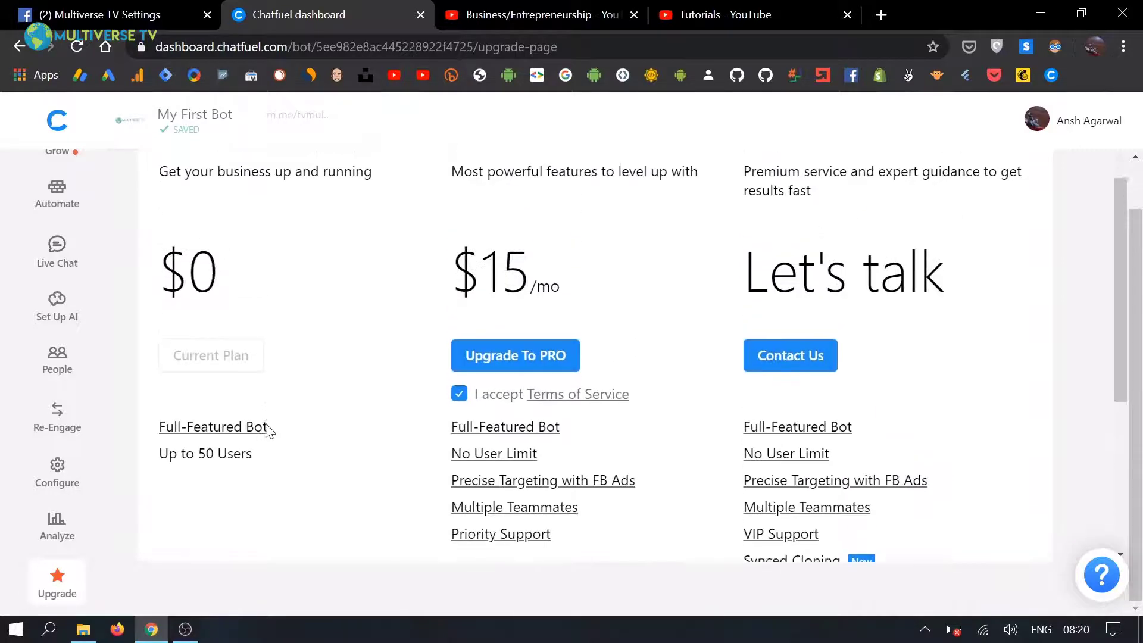
pyautogui.scroll(1, 267, 430)
pyautogui.scroll(-2, 510, 339)
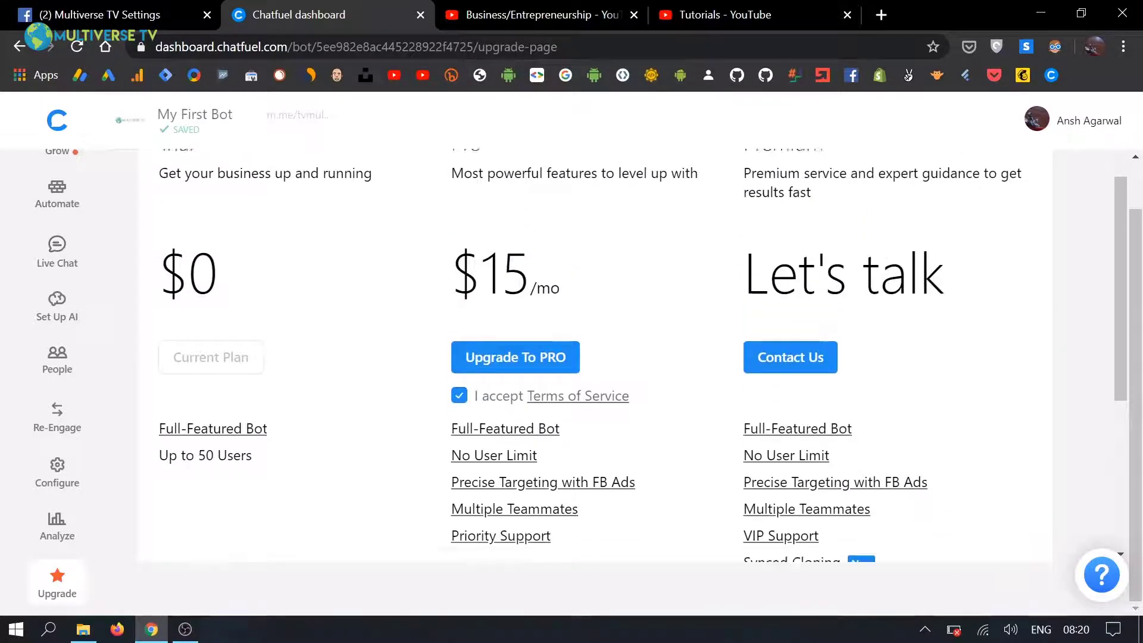
pyautogui.scroll(1, 477, 357)
pyautogui.scroll(2, 476, 357)
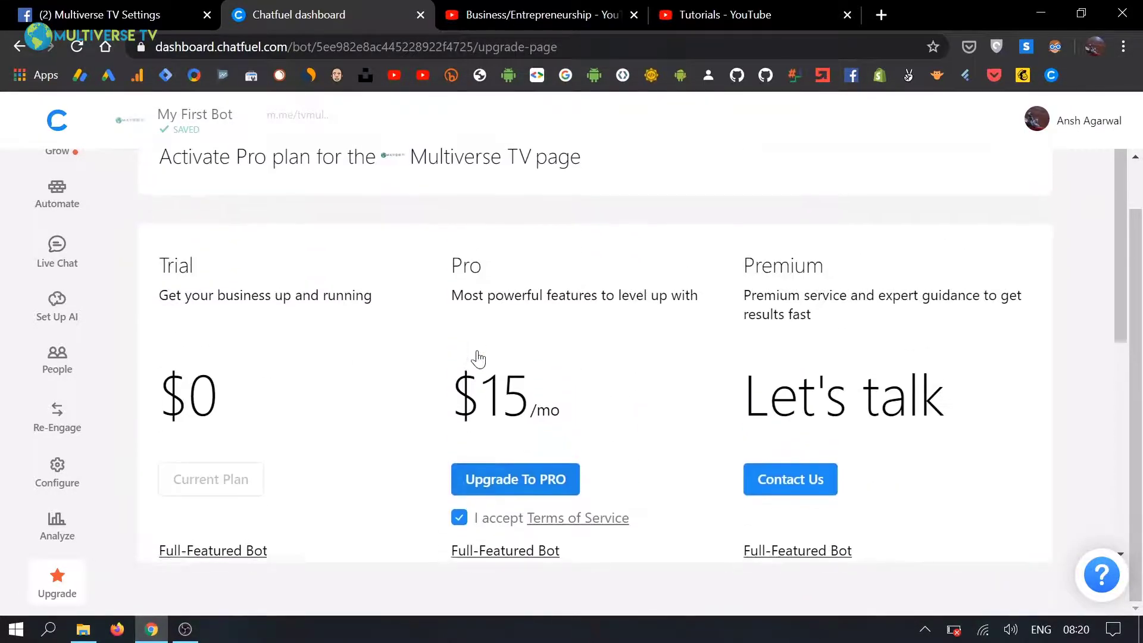
pyautogui.scroll(-1, 480, 357)
pyautogui.scroll(-1, 478, 357)
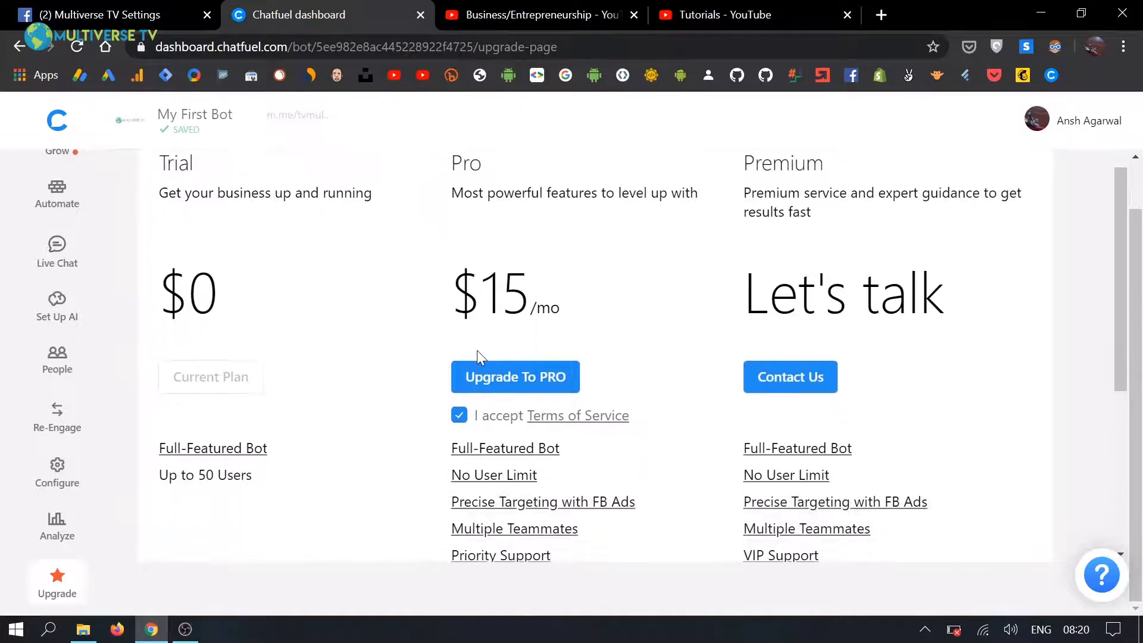
pyautogui.scroll(2, 478, 357)
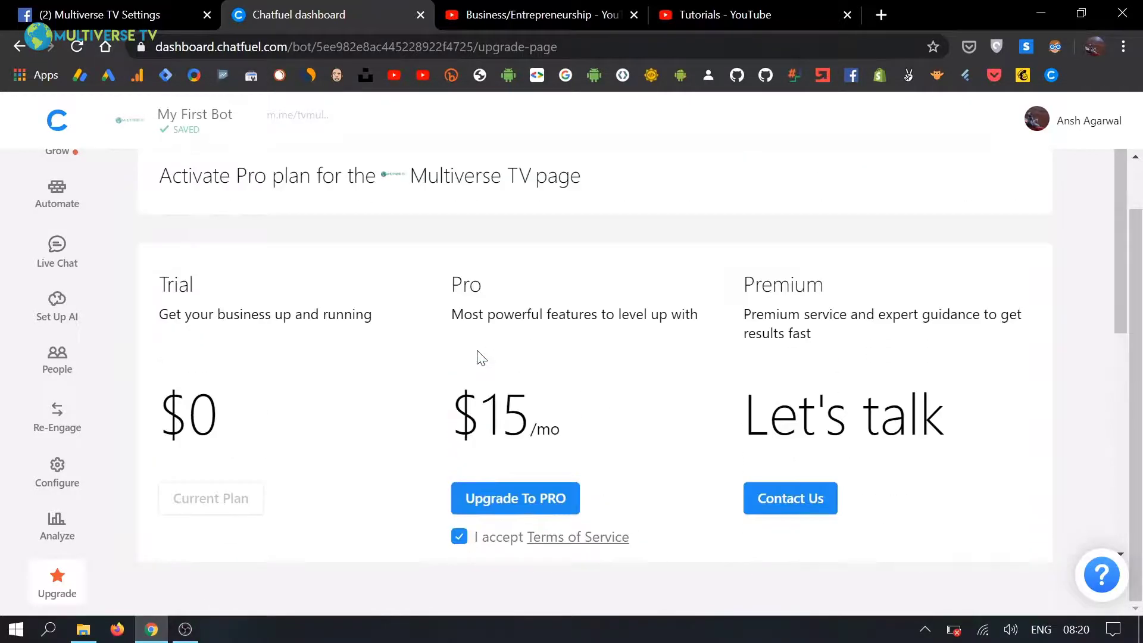
pyautogui.click(64, 123)
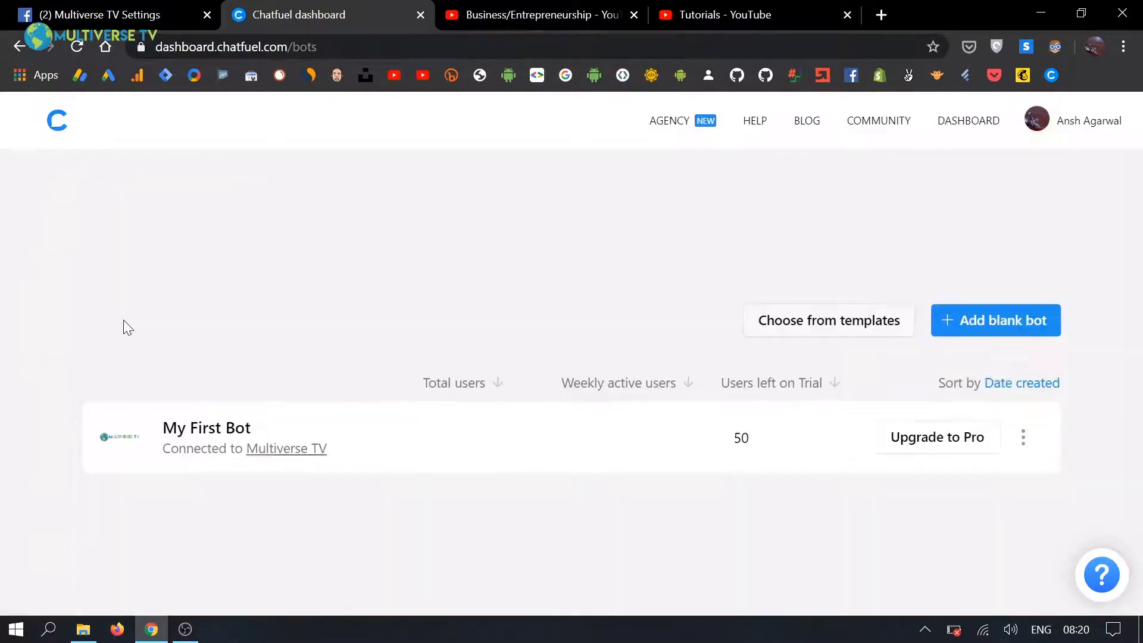